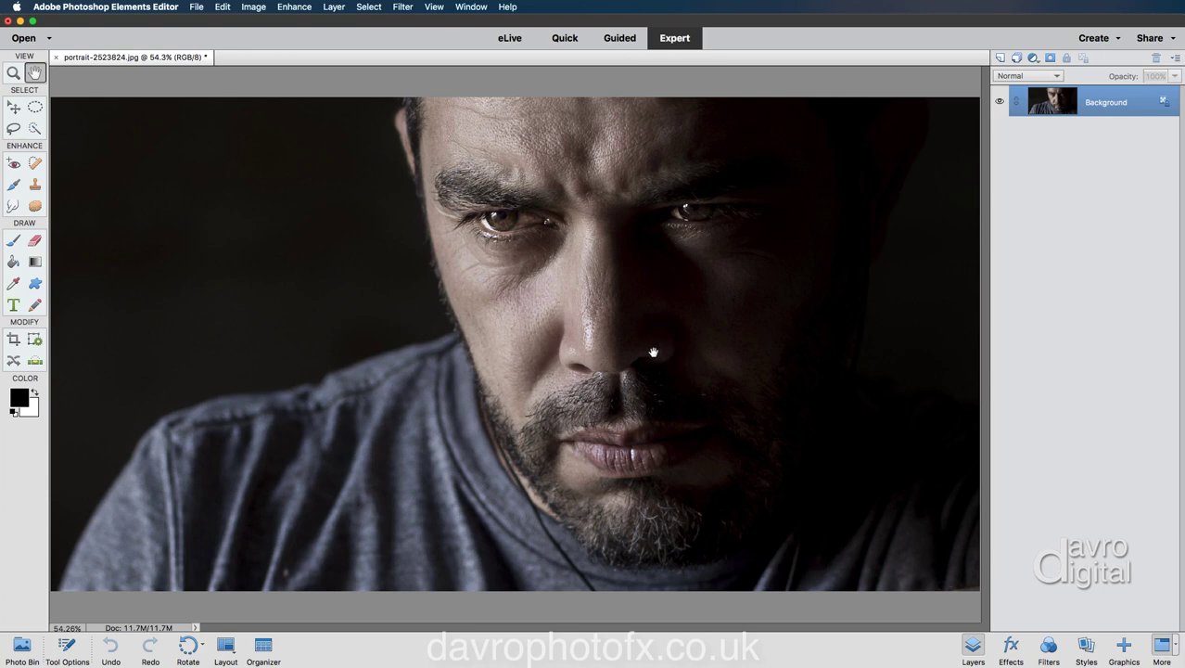
# Select the Crop tool to start trimming the opened portrait.
pyautogui.click(14, 340)
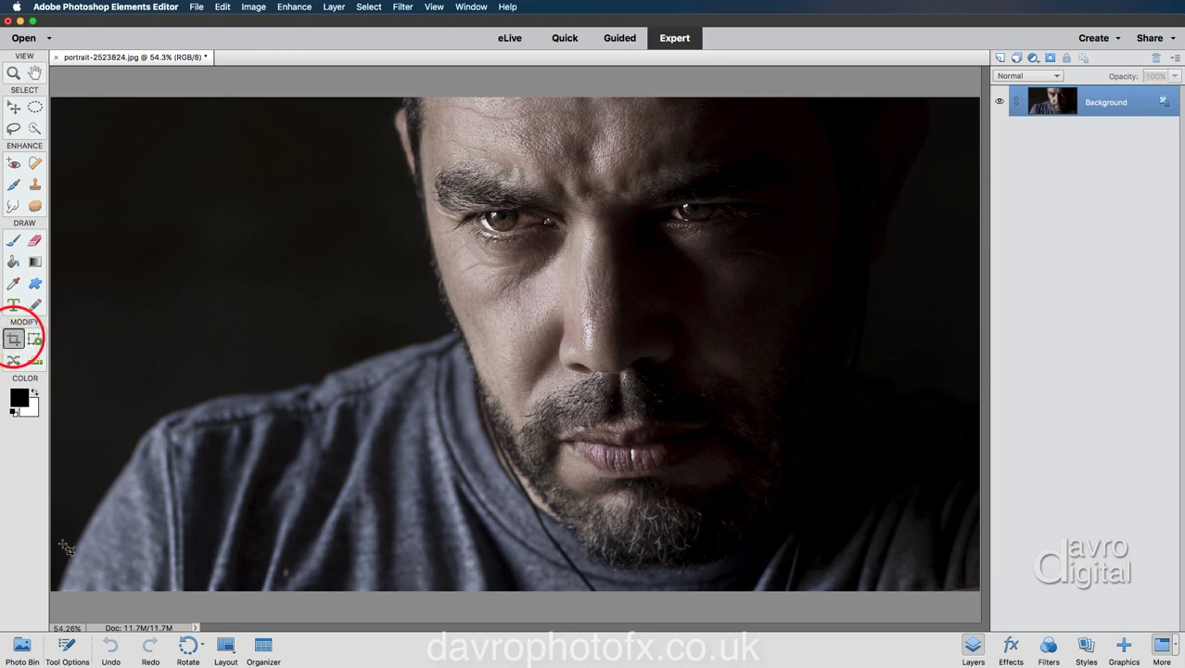
# Crop the portrait to a tighter frame around the face, trimming the left and right edges.
pyautogui.click(66, 646)
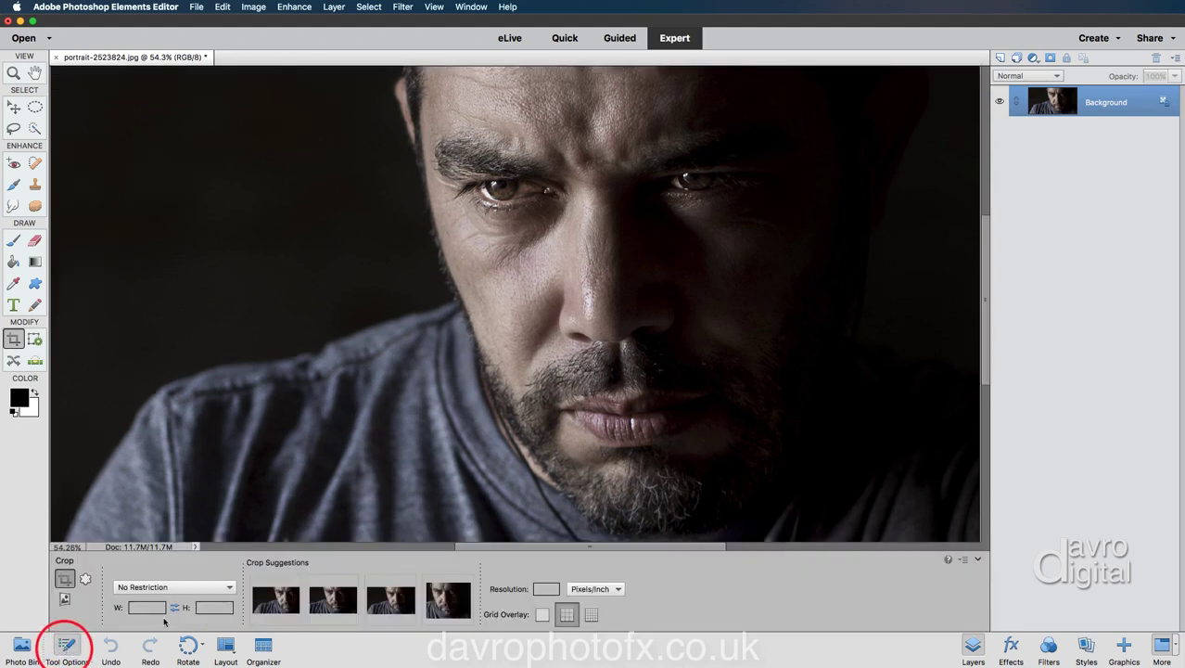
pyautogui.click(65, 649)
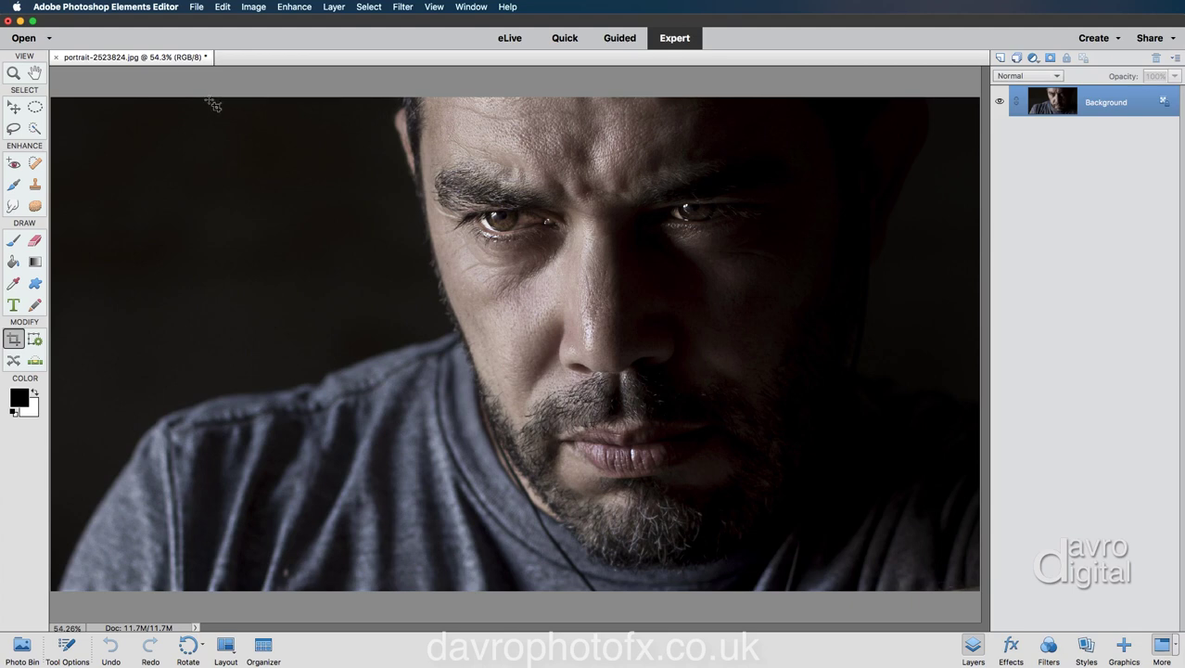
pyautogui.moveTo(210, 99)
pyautogui.mouseDown()
pyautogui.moveTo(286, 153)
pyautogui.moveTo(536, 282)
pyautogui.moveTo(751, 426)
pyautogui.moveTo(809, 499)
pyautogui.moveTo(824, 587)
pyautogui.moveTo(840, 597)
pyautogui.mouseUp()
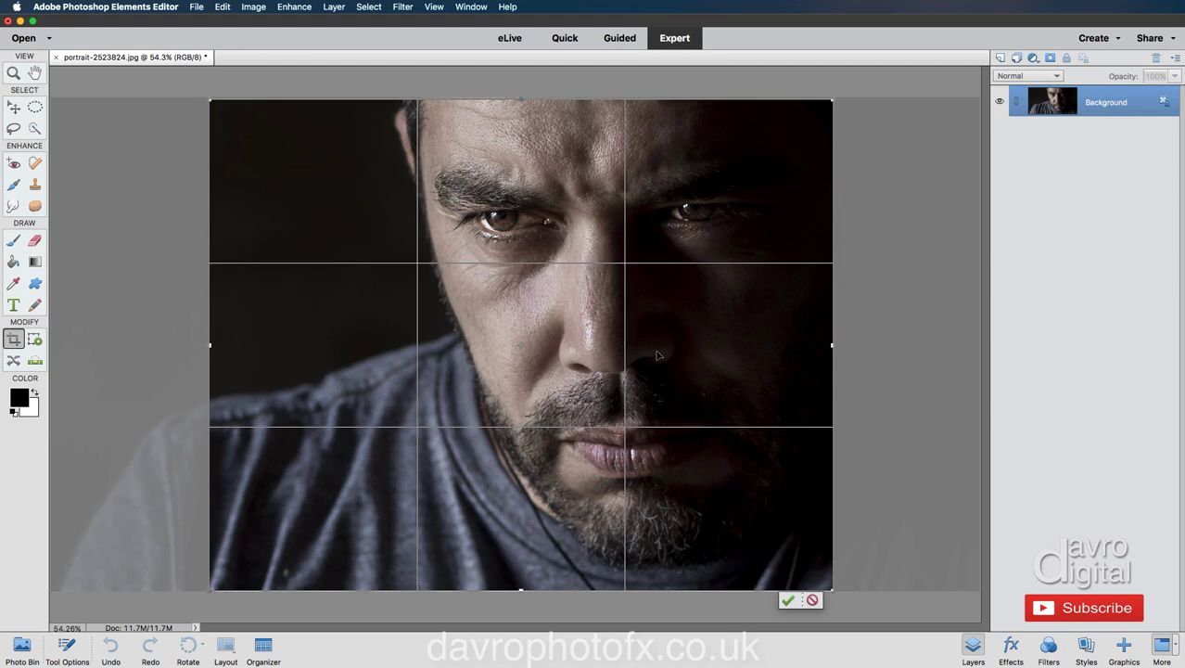
pyautogui.moveTo(656, 355); pyautogui.dragTo(659, 355)
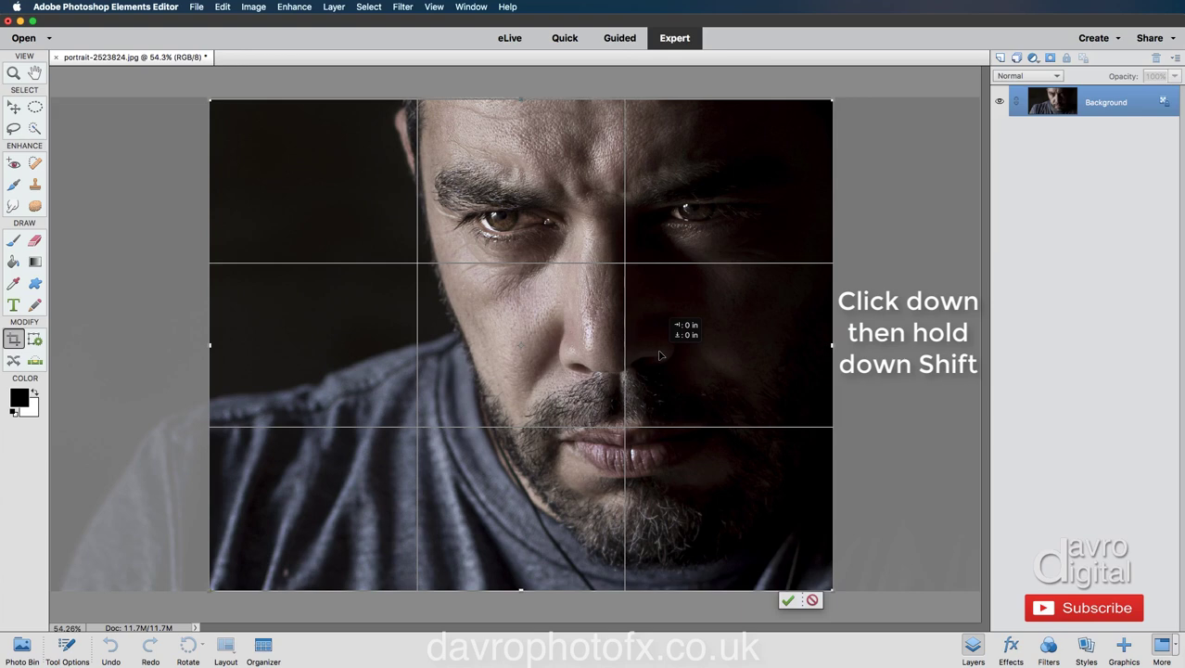
pyautogui.moveTo(659, 355); pyautogui.dragTo(659, 355)
pyautogui.moveTo(659, 355); pyautogui.dragTo(659, 356)
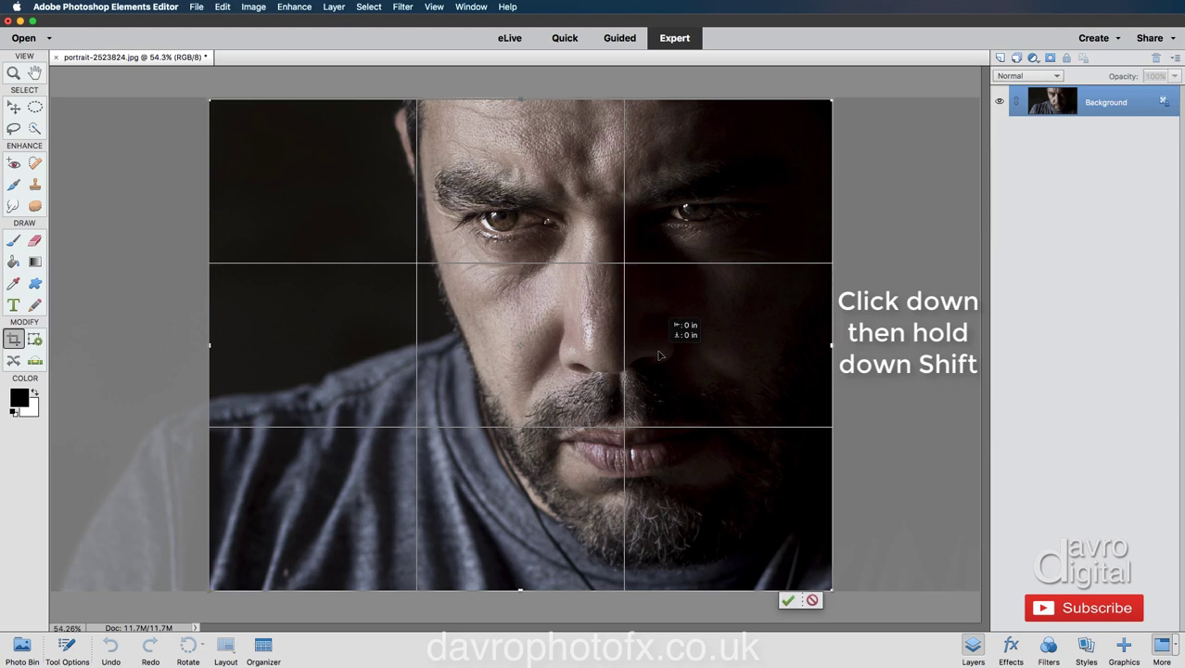
pyautogui.moveTo(659, 356); pyautogui.dragTo(643, 354)
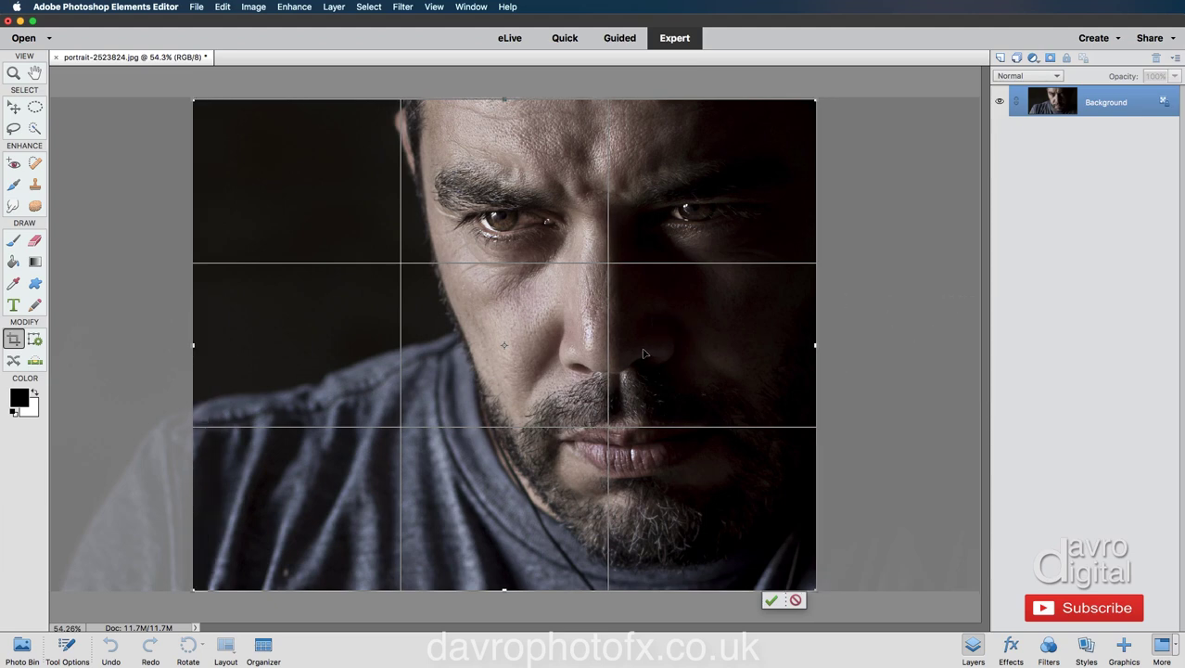
pyautogui.doubleClick(632, 341)
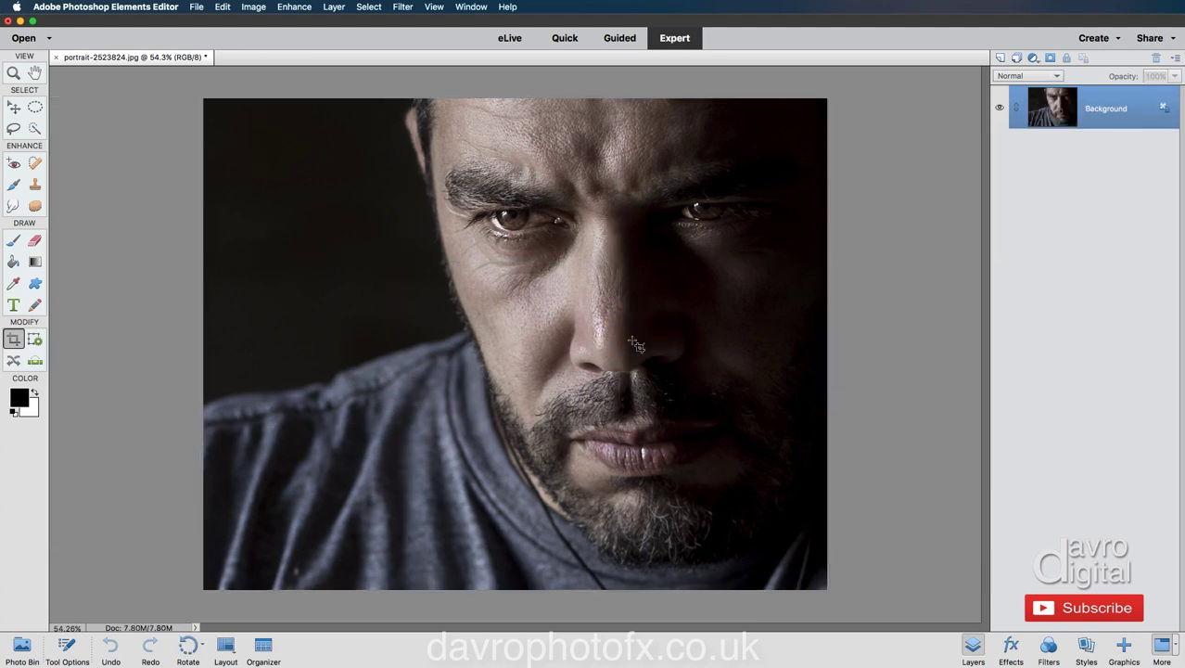
# Duplicate the Background as Layer 1 and lighten its shadows by 35% with Shadows/Highlights.
pyautogui.press('h')
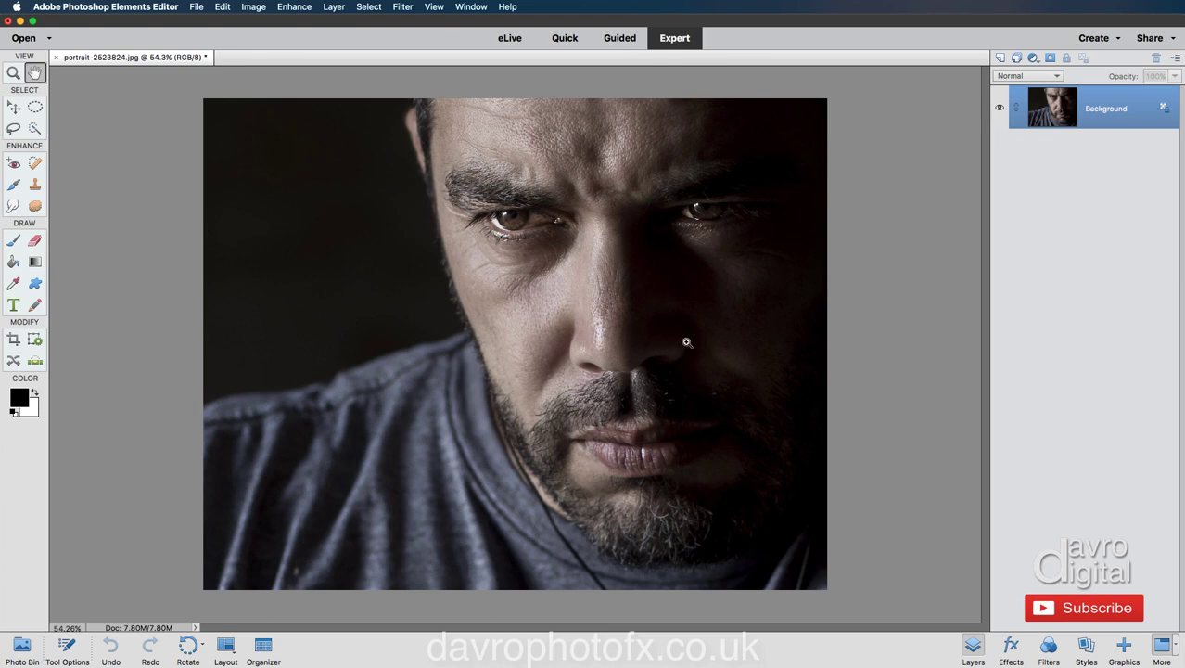
pyautogui.press('super+j')
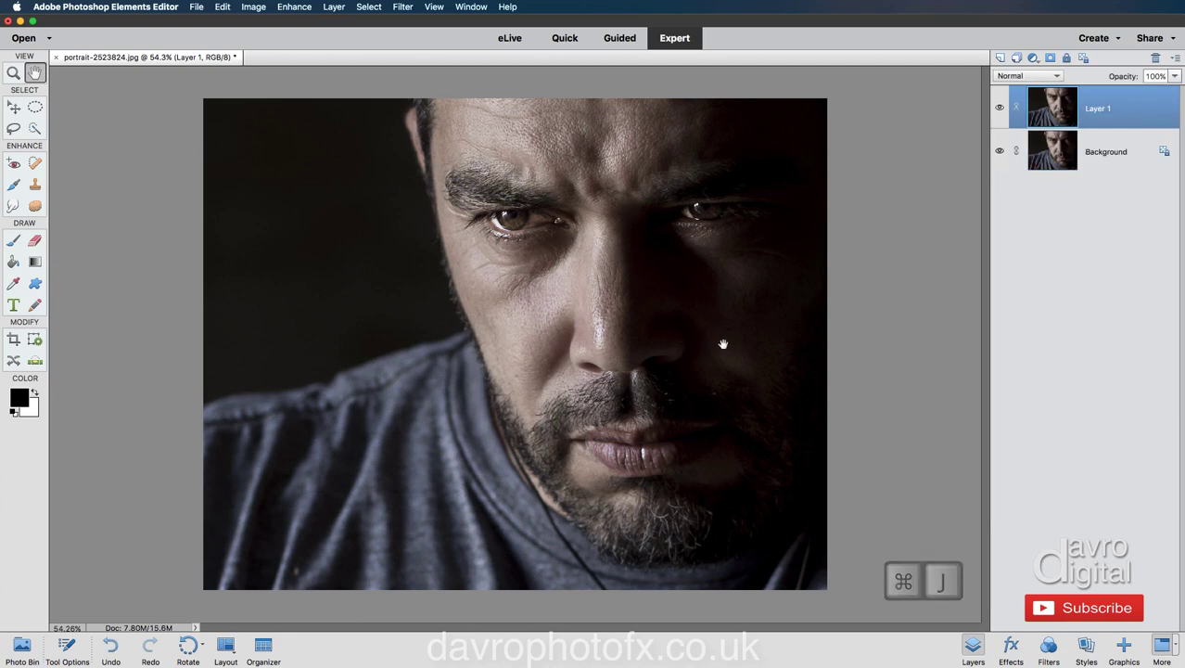
pyautogui.click(297, 11)
pyautogui.moveTo(309, 145)
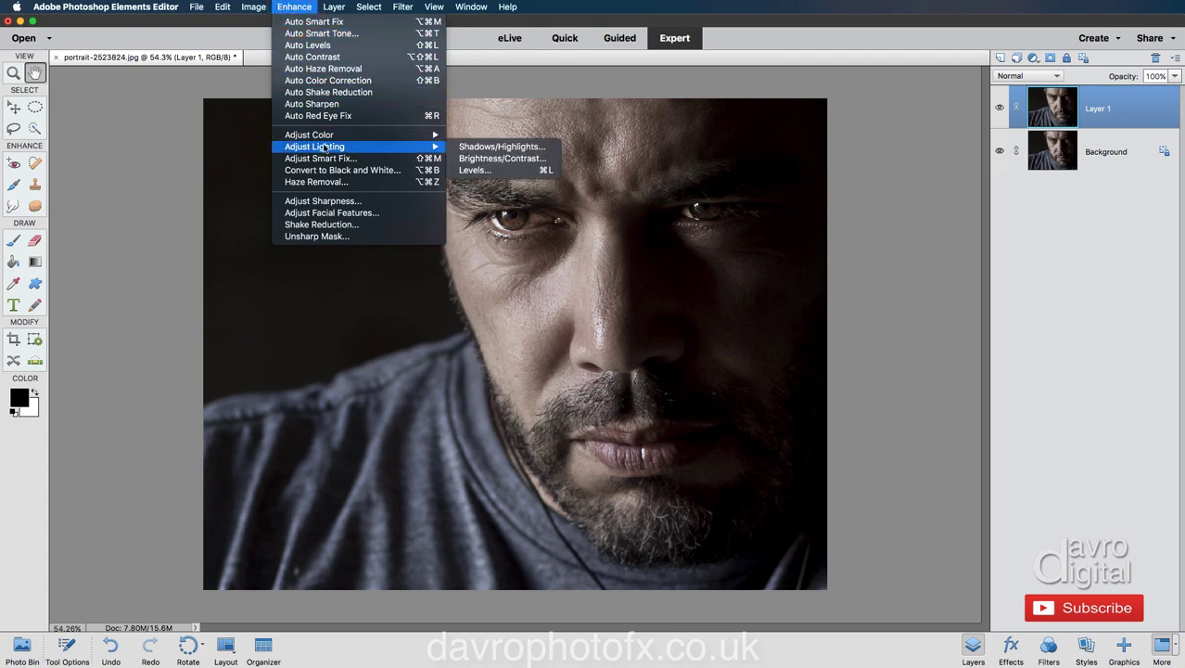
pyautogui.click(469, 148)
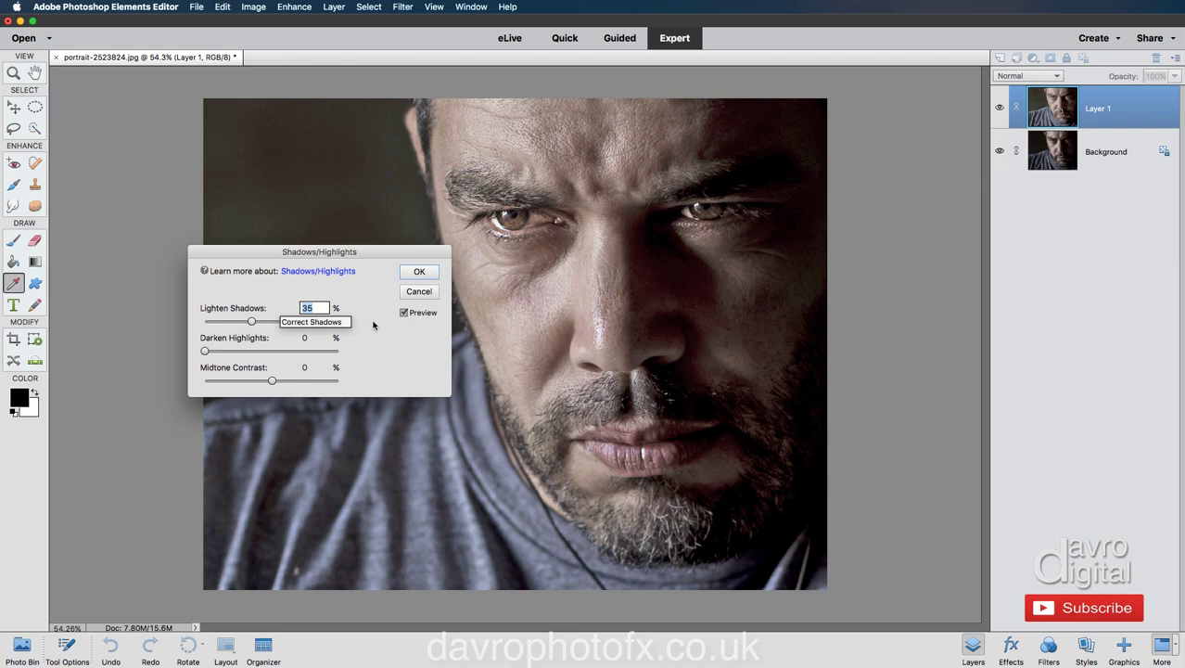
pyautogui.click(403, 314)
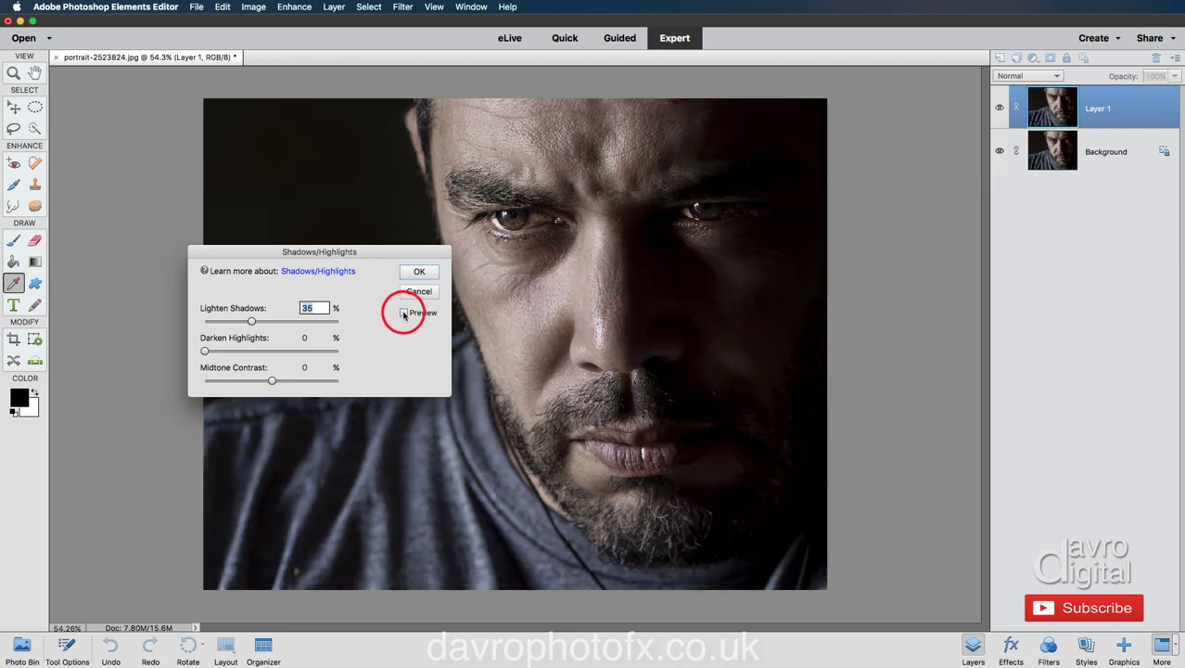
pyautogui.click(403, 313)
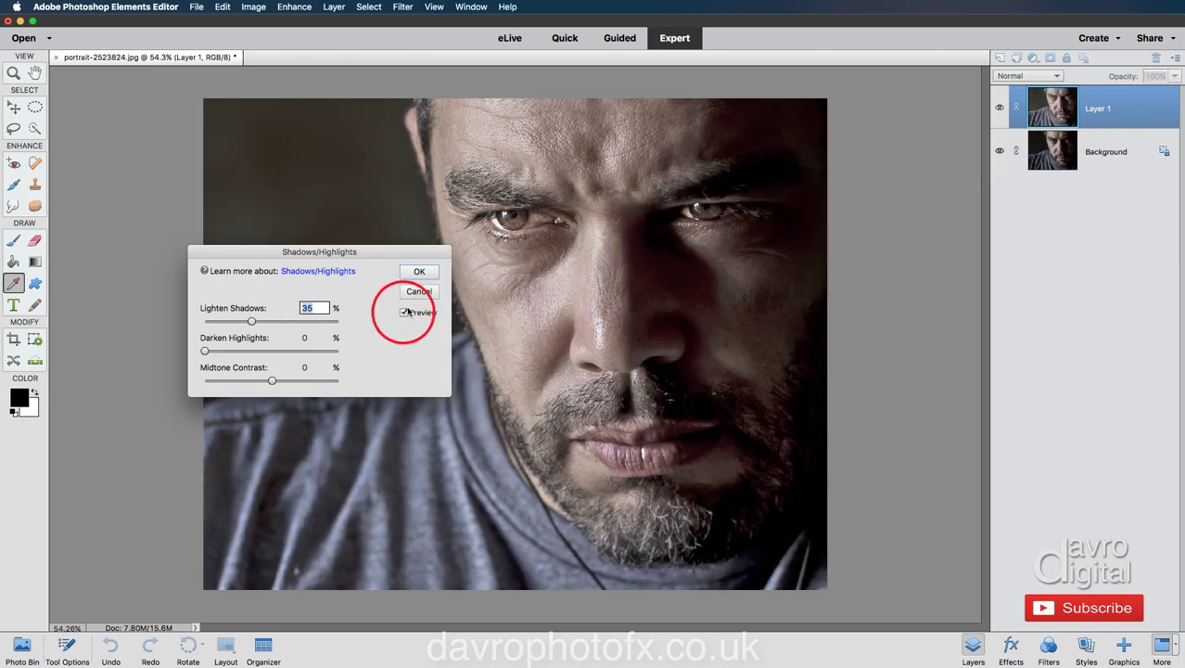
pyautogui.click(420, 272)
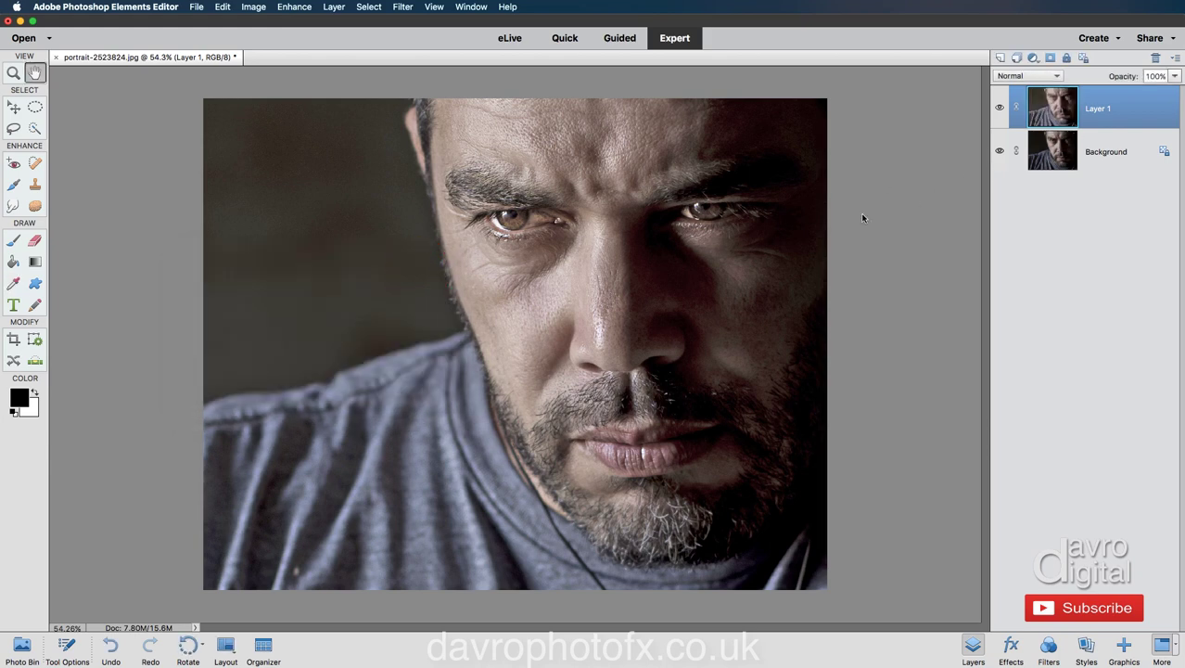
# Duplicate Layer 1 and name the copy Sketch.
pyautogui.press('super+j')
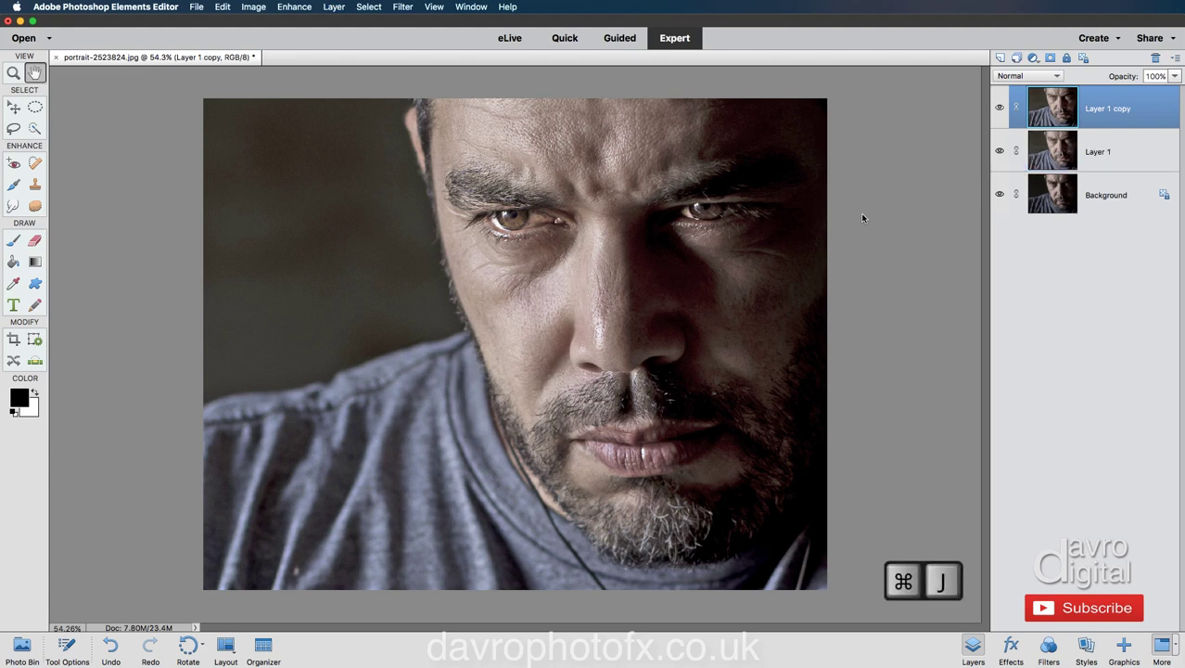
pyautogui.doubleClick(1102, 110)
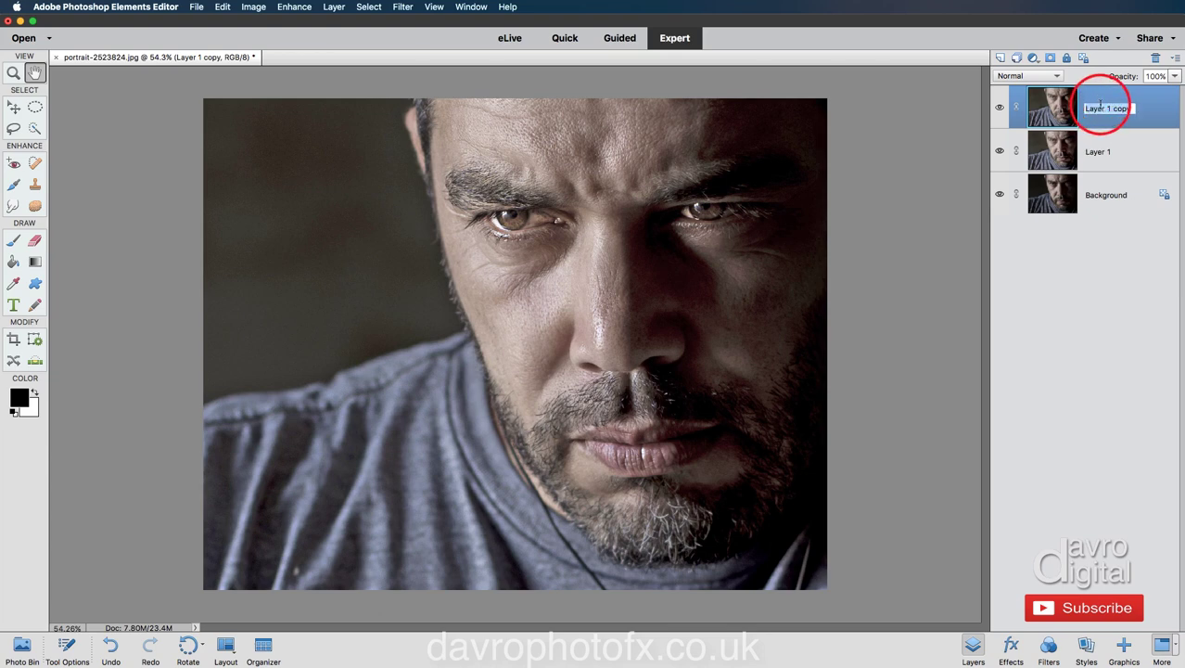
pyautogui.write('S')
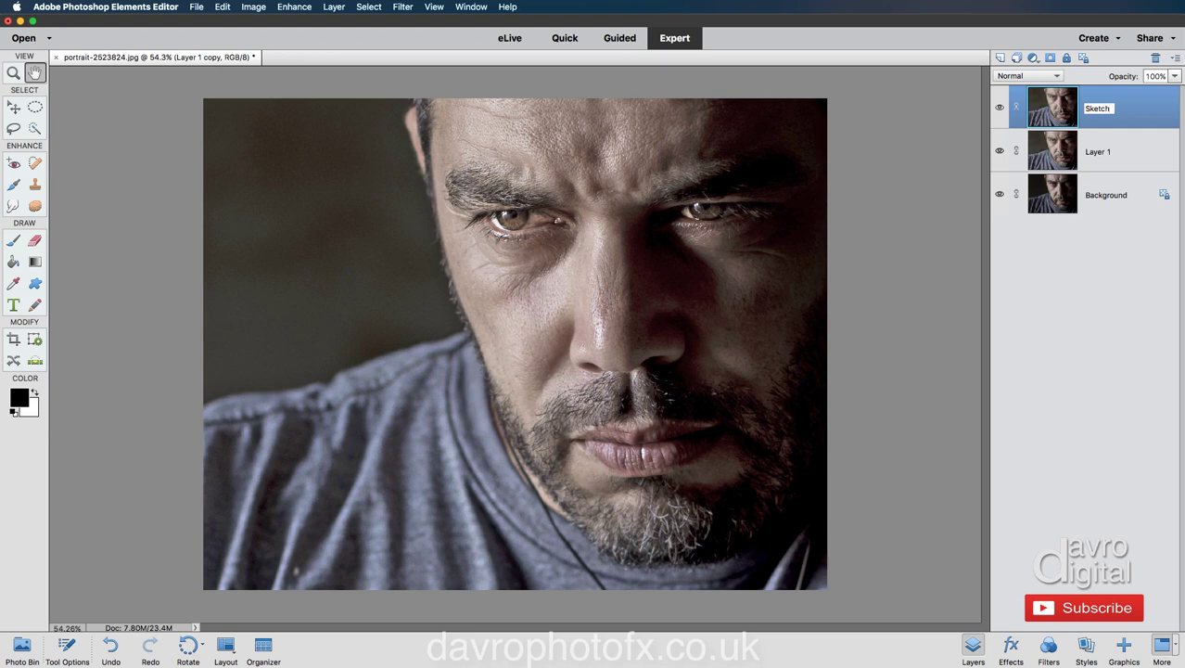
pyautogui.write('ketch')
pyautogui.press('Return')
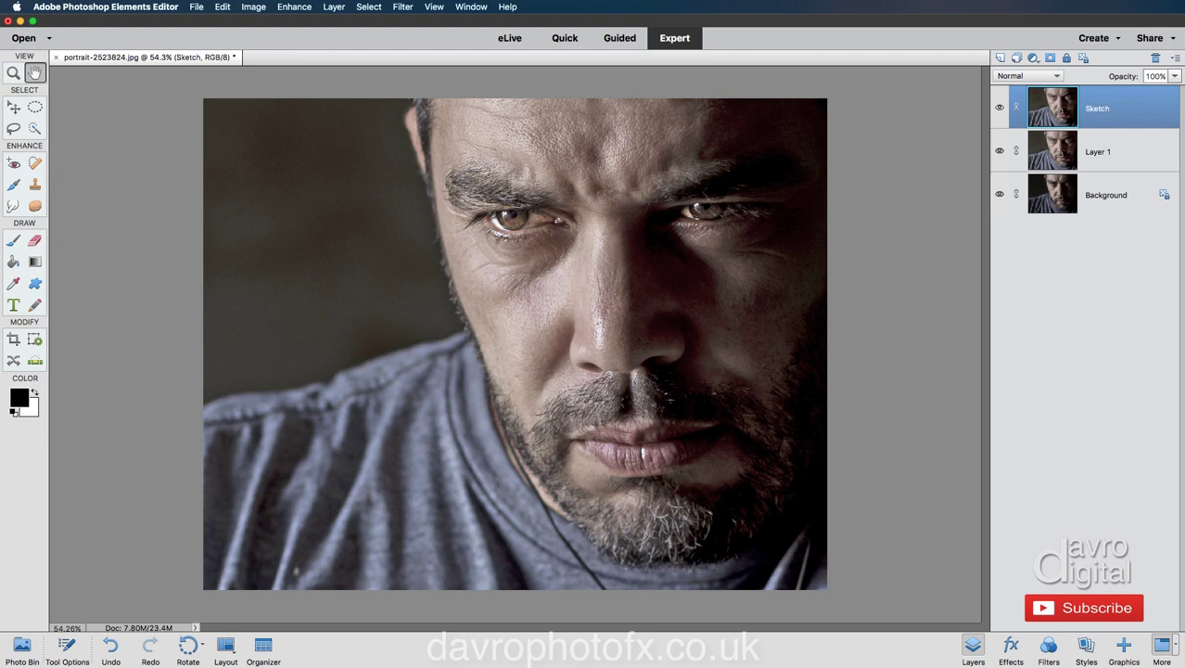
# Hide the Sketch layer and rename Layer 1 to Effect.
pyautogui.click(1102, 150)
pyautogui.click(999, 107)
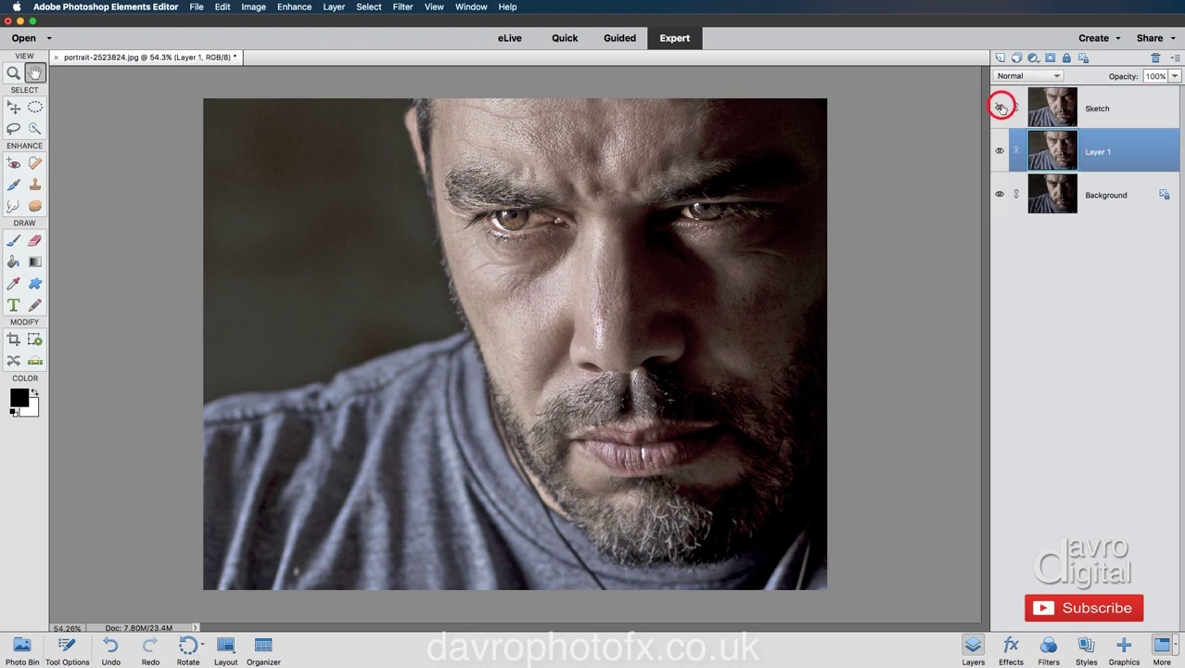
pyautogui.doubleClick(1094, 151)
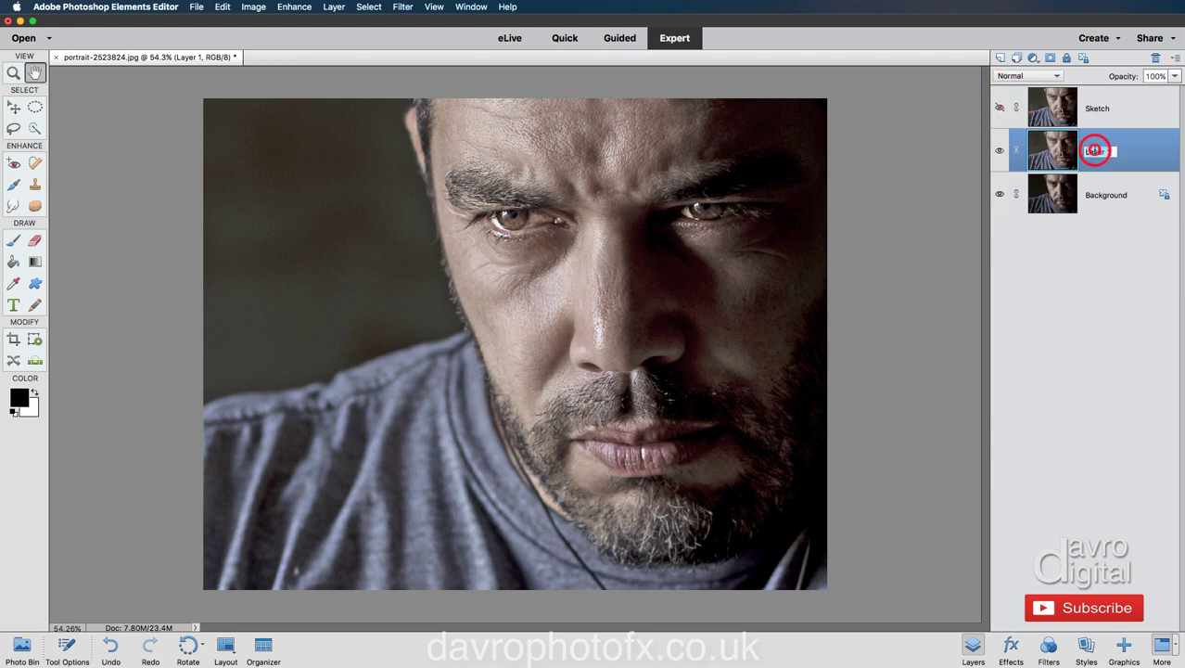
pyautogui.write('Effect')
pyautogui.press('Return')
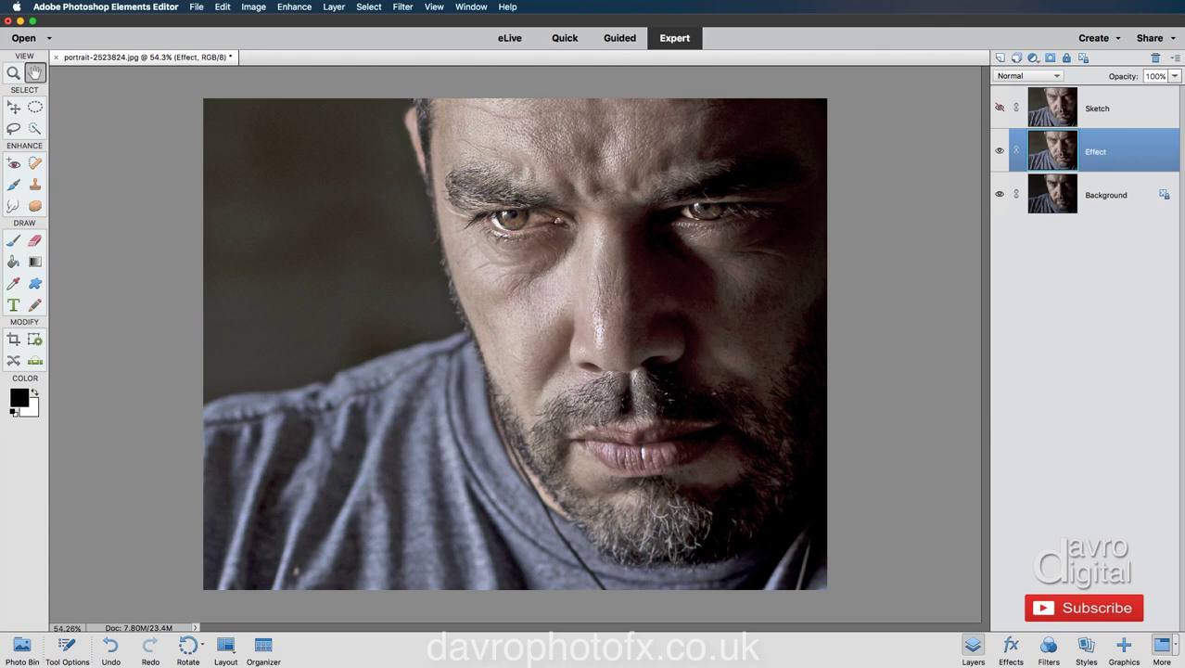
# Open the Comic filter with the Comic preset and raise Vibrance to 0.83.
pyautogui.click(405, 7)
pyautogui.moveTo(415, 166)
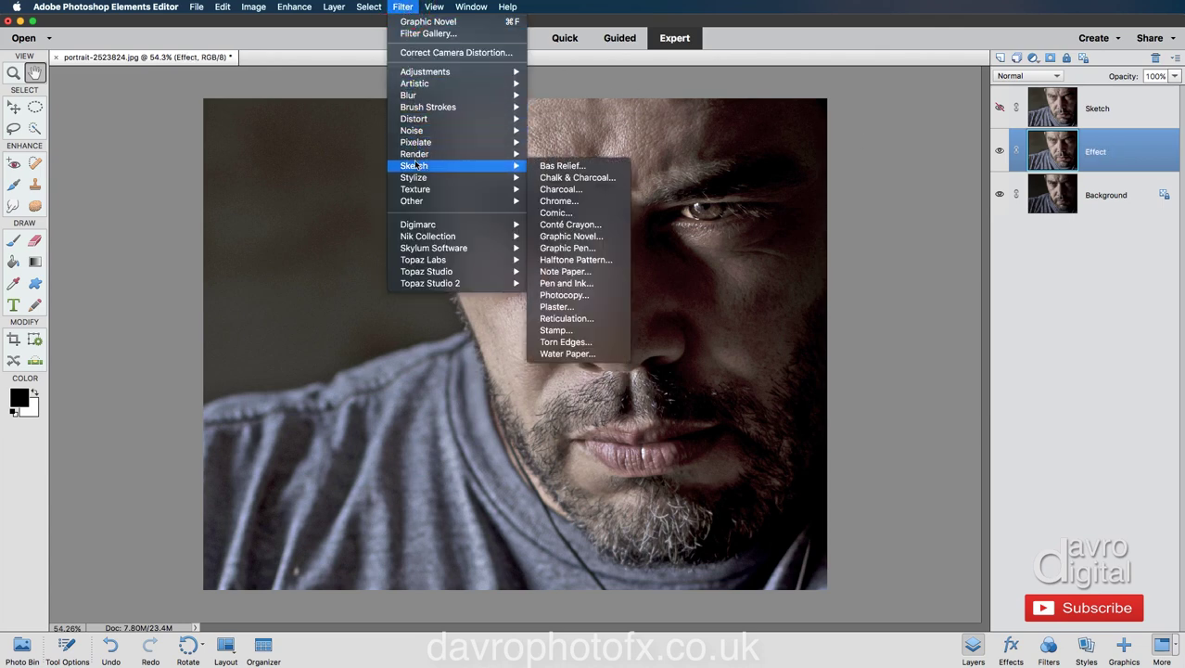
pyautogui.click(583, 213)
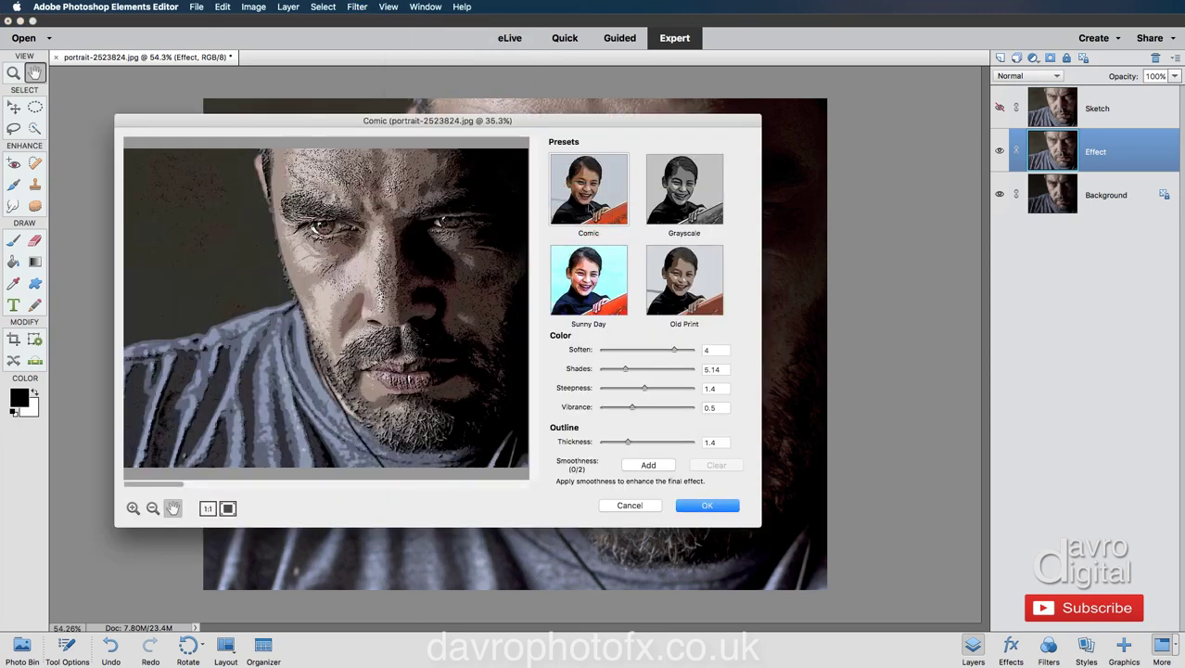
pyautogui.click(582, 193)
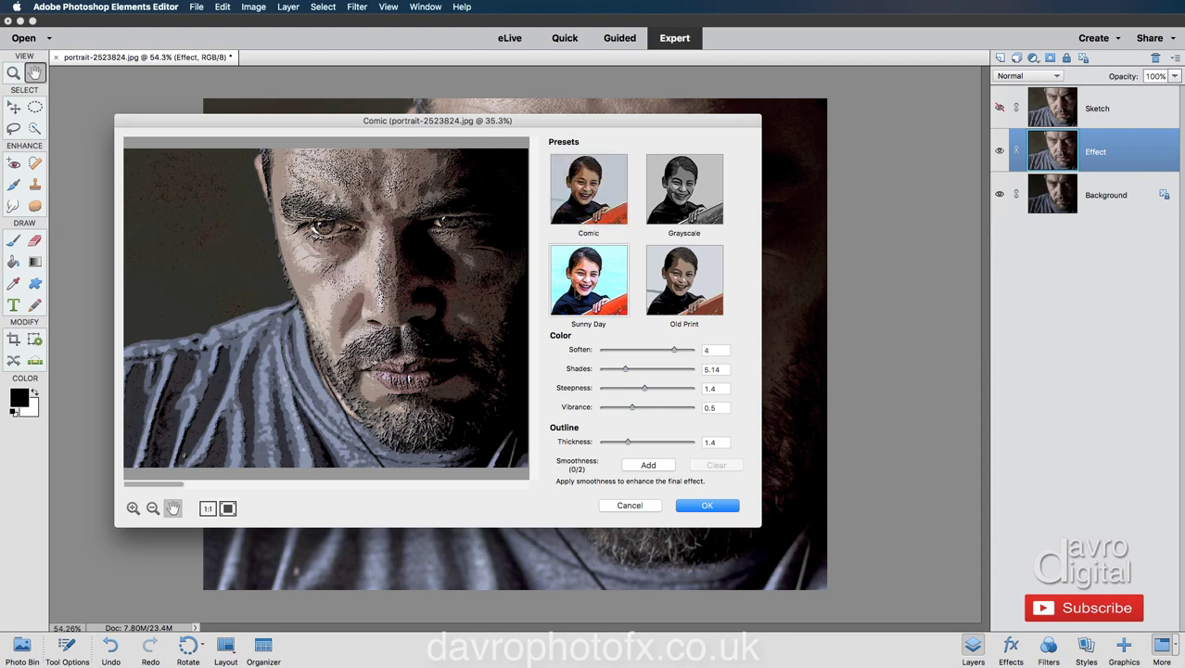
pyautogui.click(577, 290)
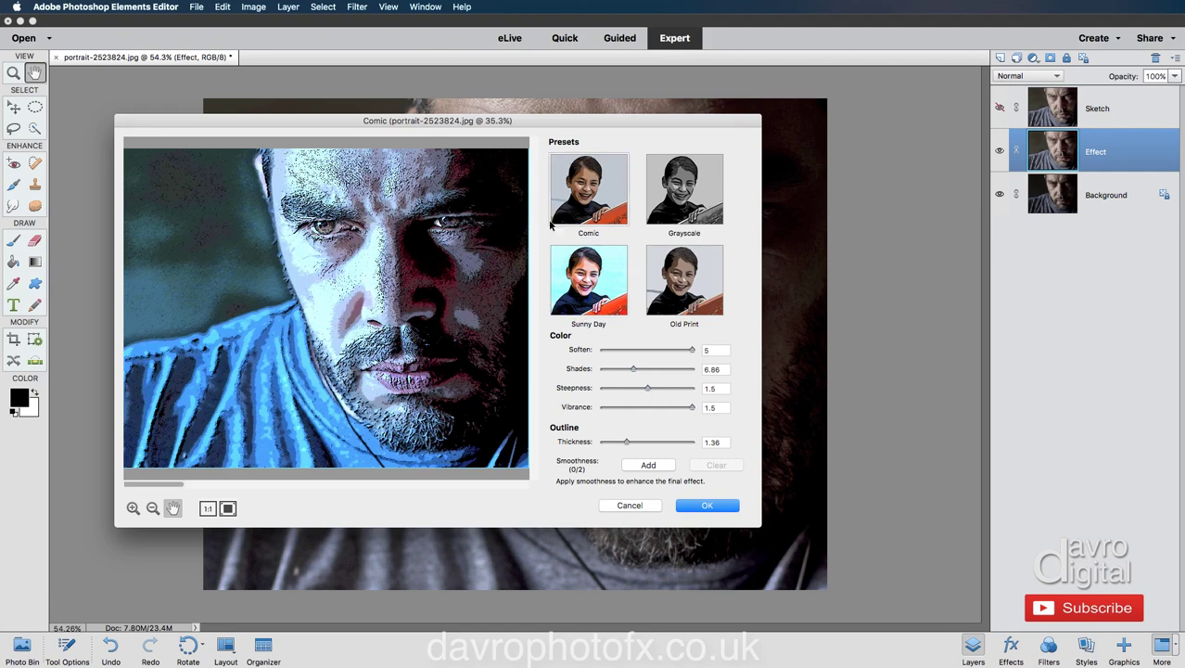
pyautogui.click(587, 195)
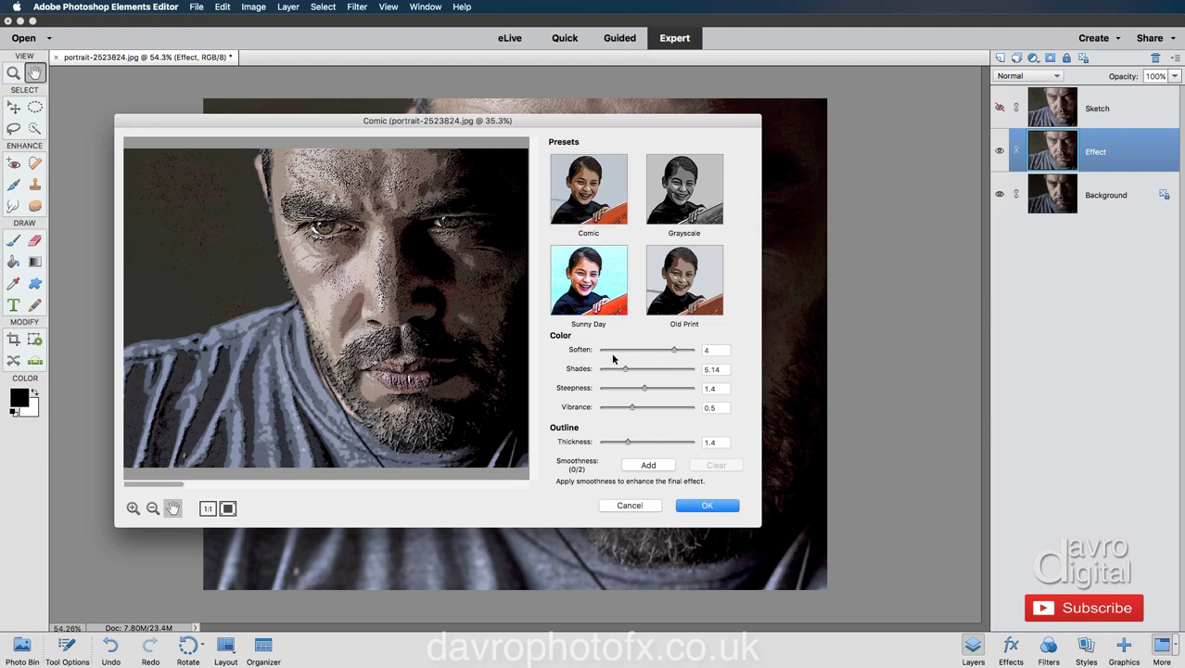
pyautogui.click(649, 408)
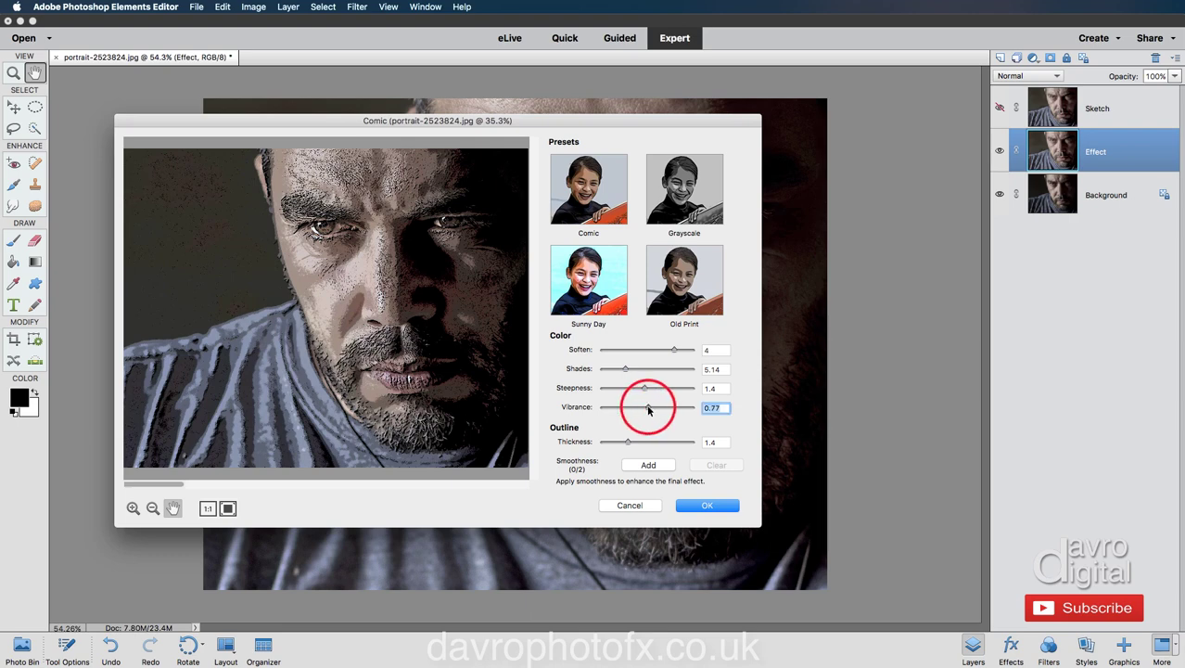
pyautogui.moveTo(649, 410); pyautogui.dragTo(652, 410)
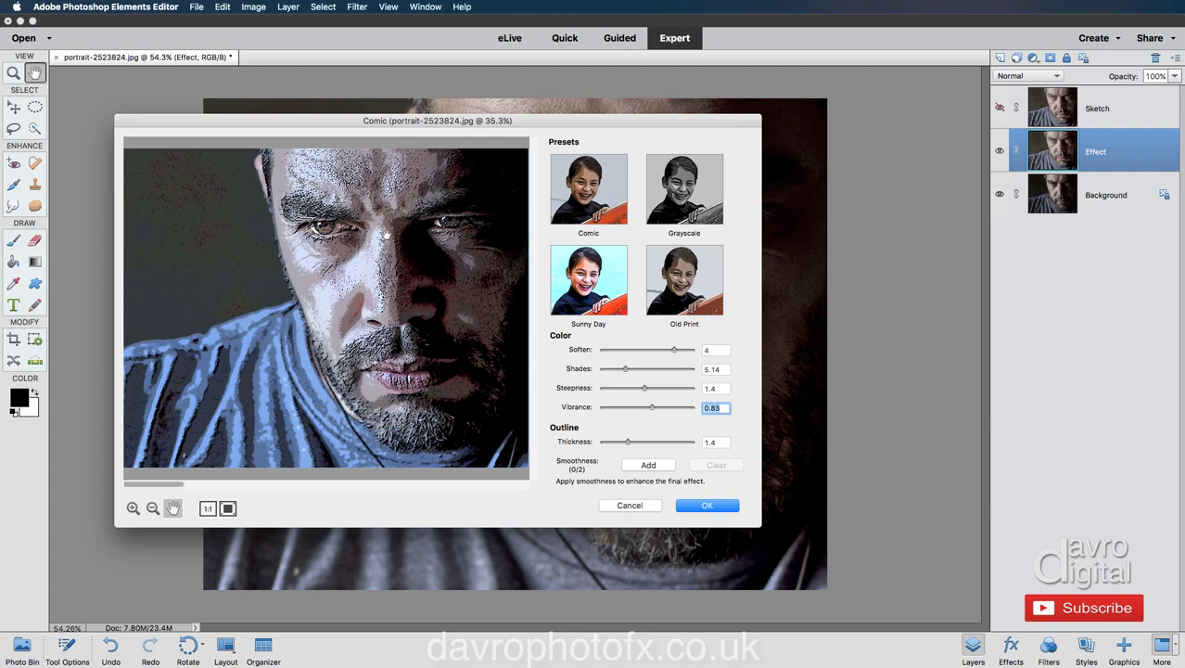
# Set the Comic outline Thickness to 0 and apply the filter to the Effect layer.
pyautogui.rightClick(393, 239)
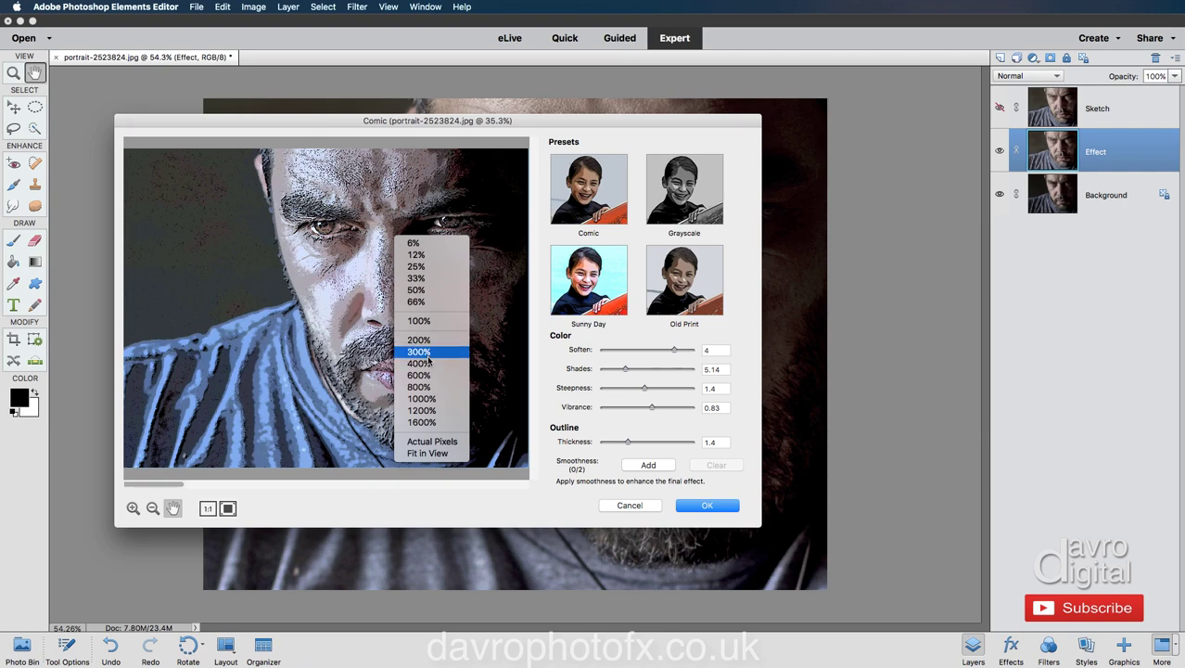
pyautogui.click(424, 302)
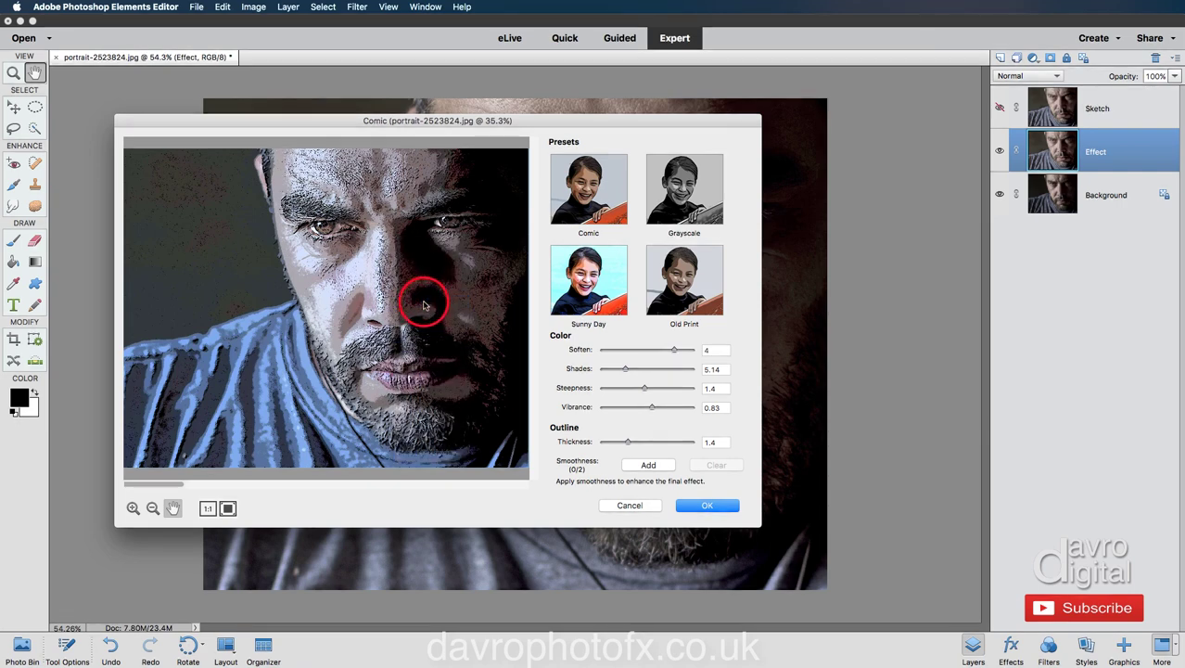
pyautogui.moveTo(435, 214); pyautogui.dragTo(416, 251)
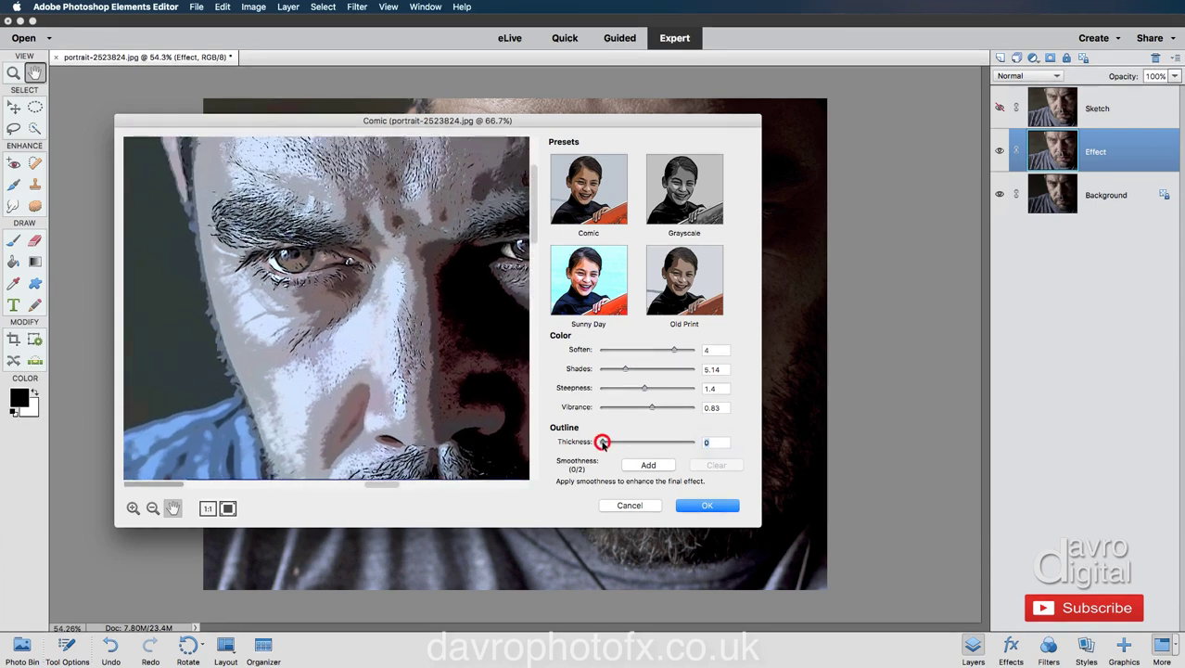
pyautogui.moveTo(603, 443); pyautogui.dragTo(597, 444)
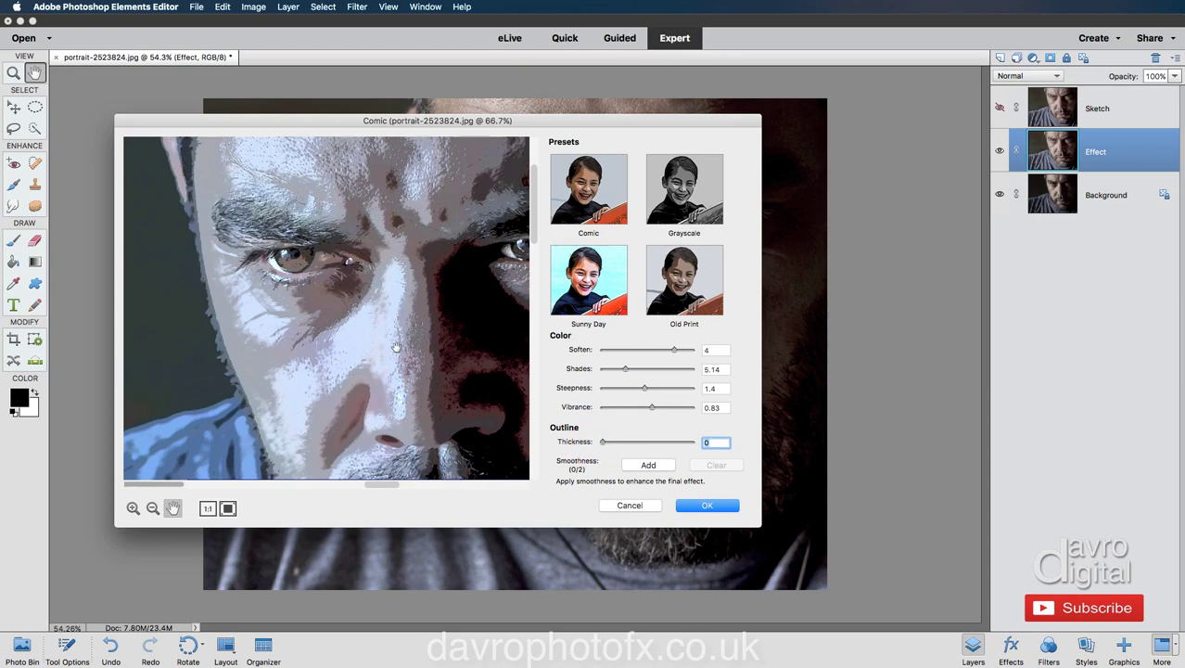
pyautogui.click(209, 507)
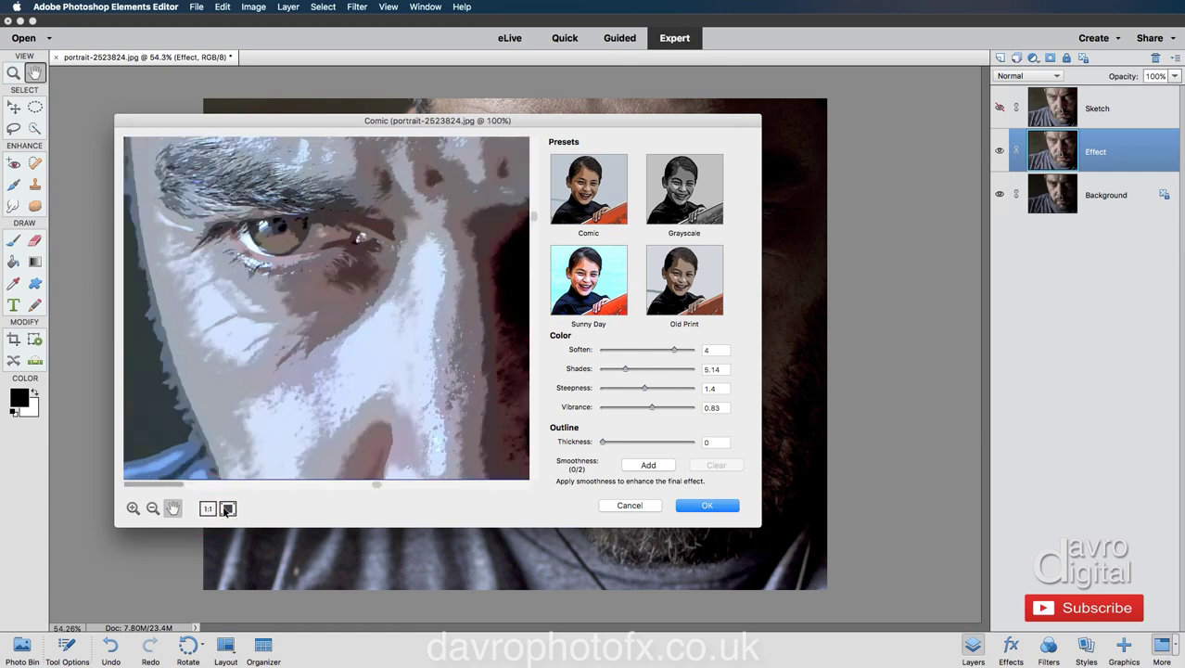
pyautogui.click(230, 509)
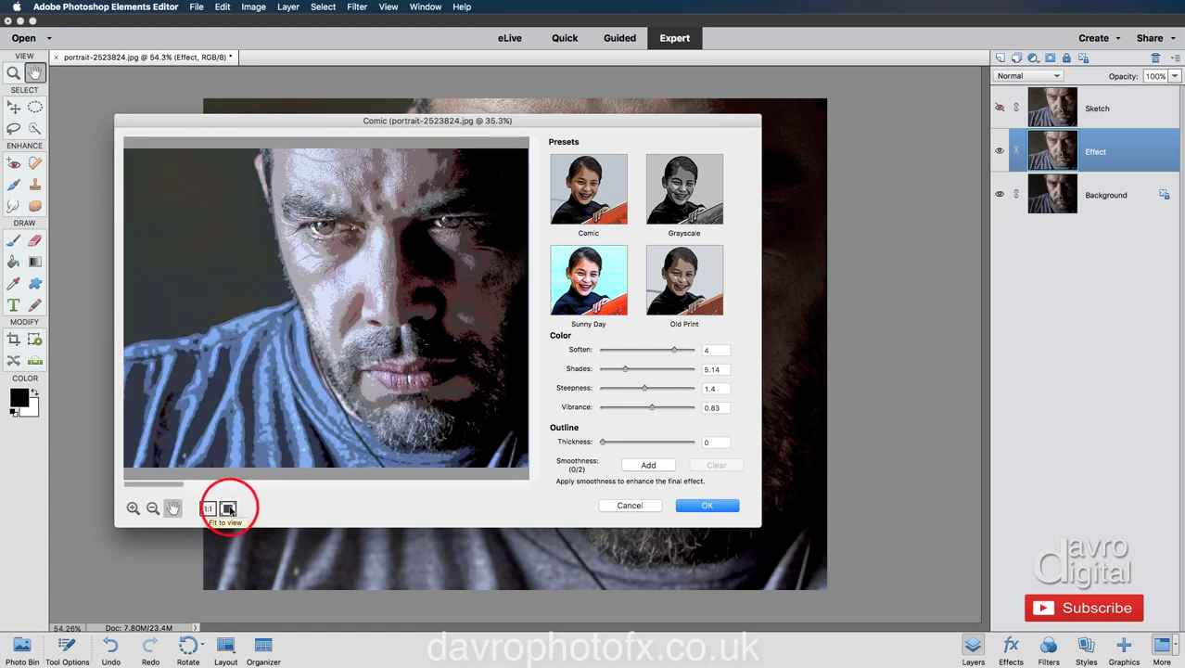
pyautogui.click(711, 507)
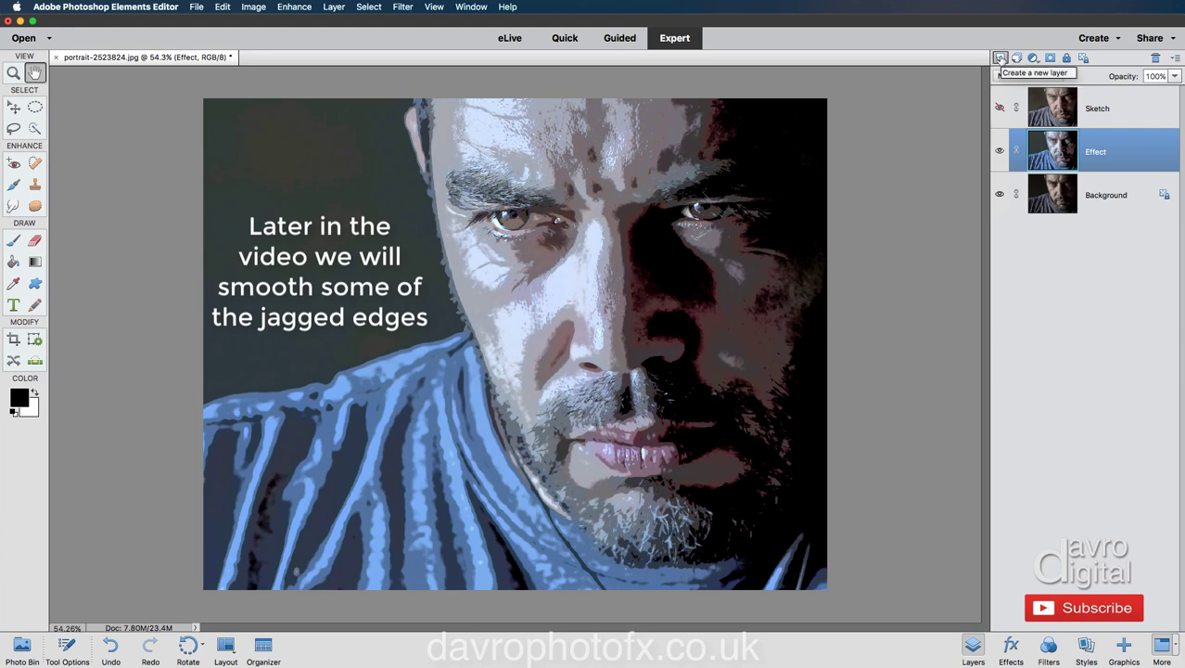
# Add two new empty layers and name the upper one Blue.
pyautogui.click(1000, 58)
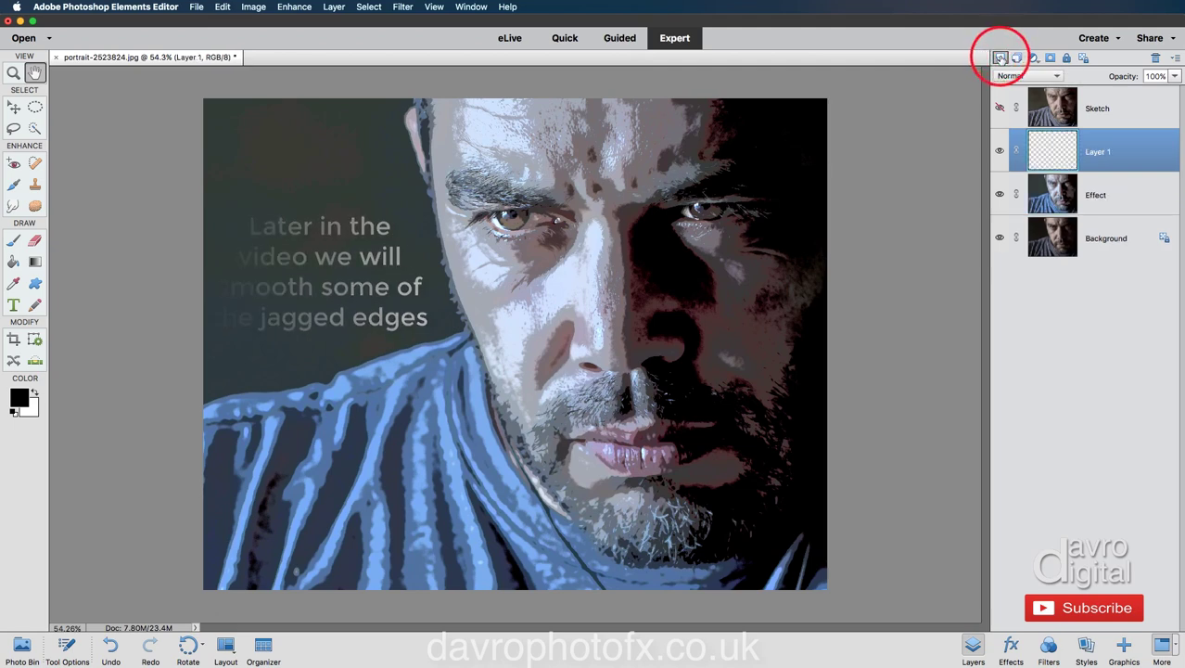
pyautogui.click(999, 58)
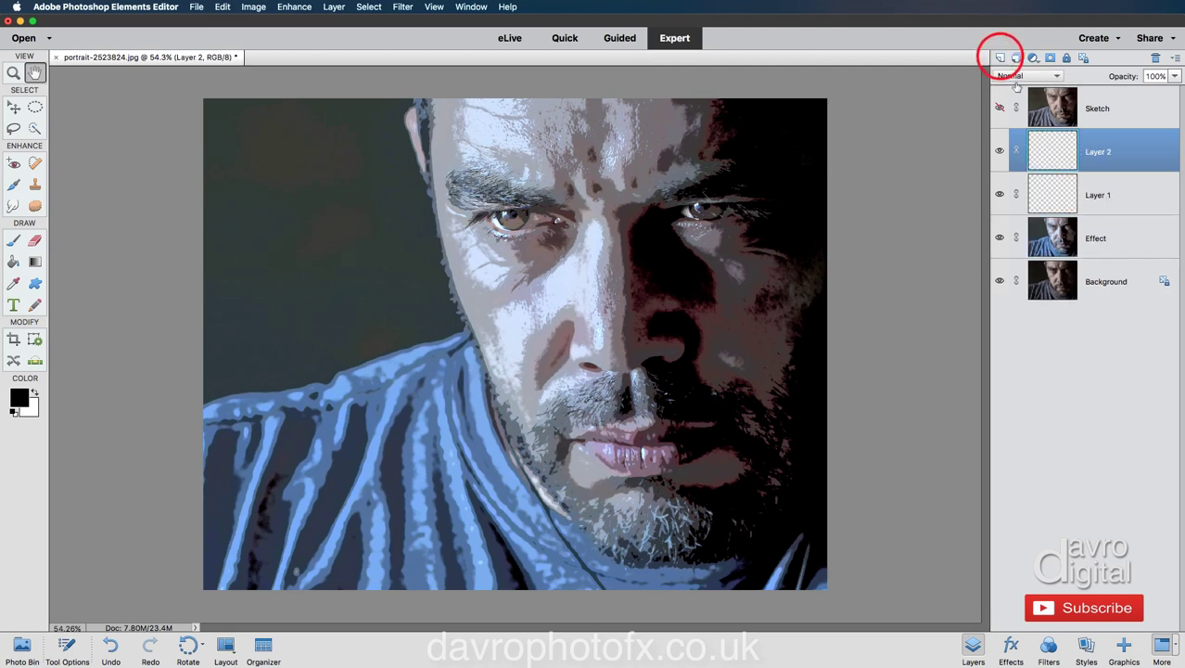
pyautogui.click(1097, 150)
pyautogui.doubleClick(1098, 150)
pyautogui.write('Blue')
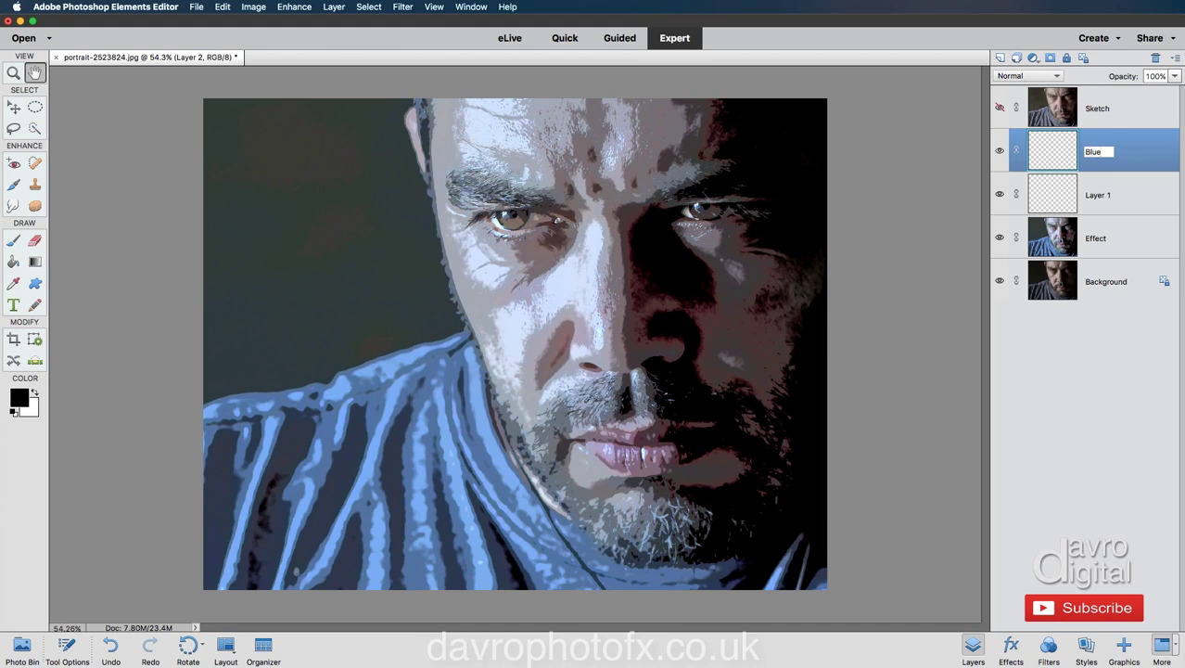
pyautogui.press('Return')
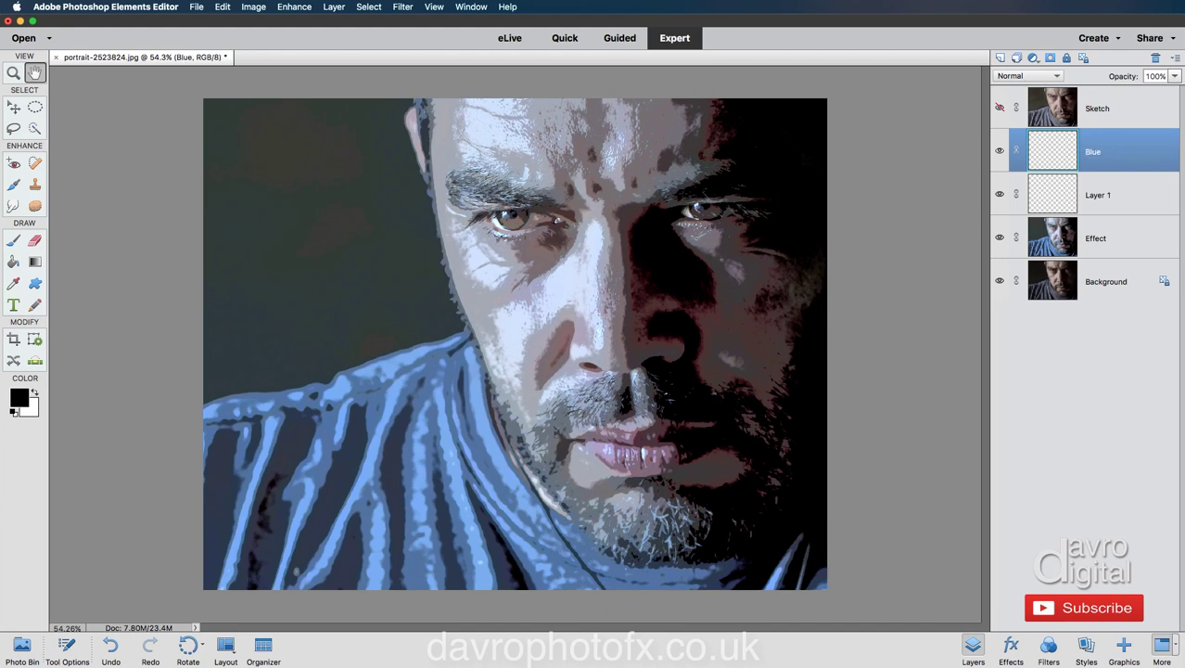
# Rename the other new layer White and hide the Blue layer.
pyautogui.doubleClick(1094, 194)
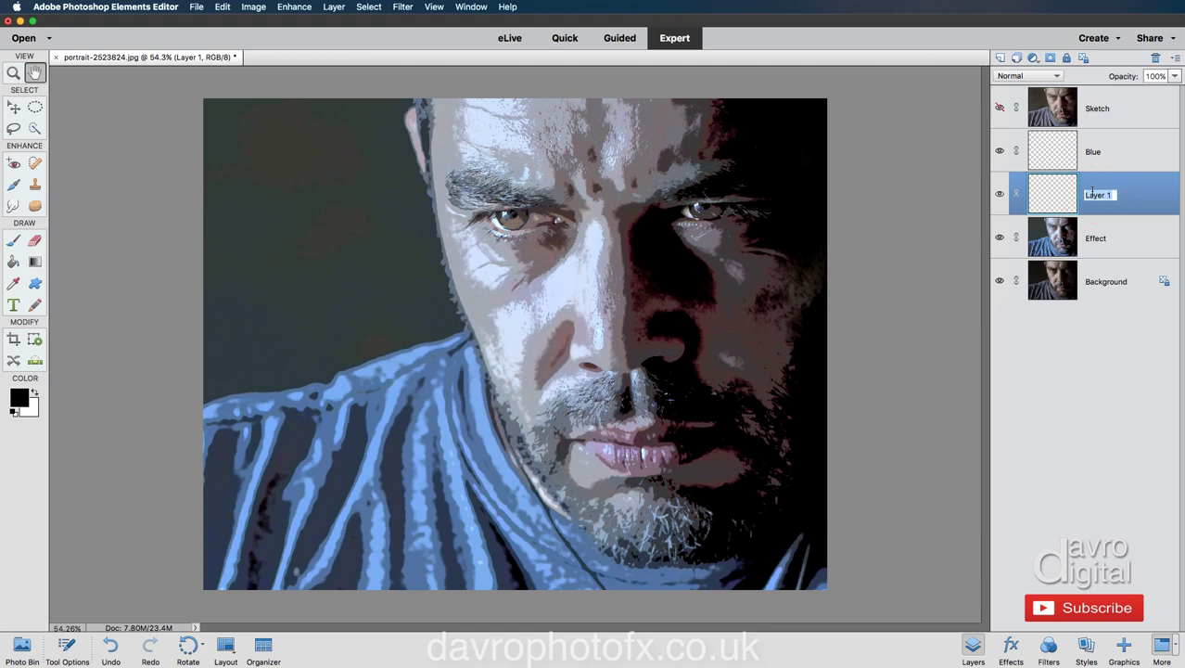
pyautogui.write('White')
pyautogui.click(1126, 202)
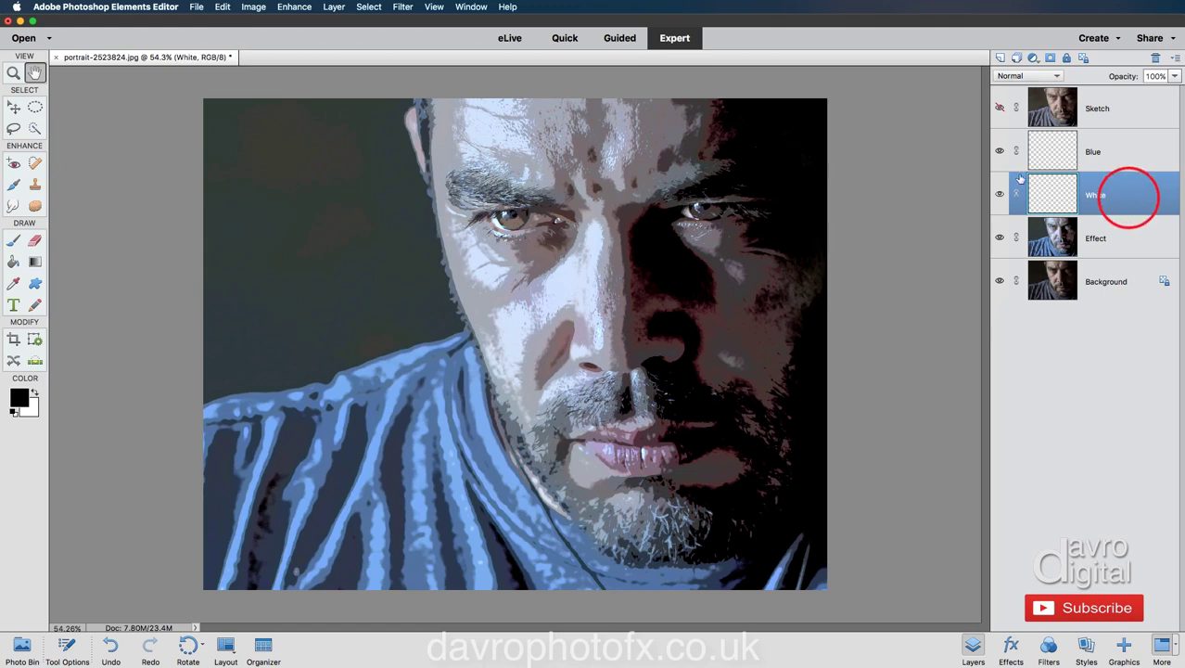
pyautogui.click(1001, 152)
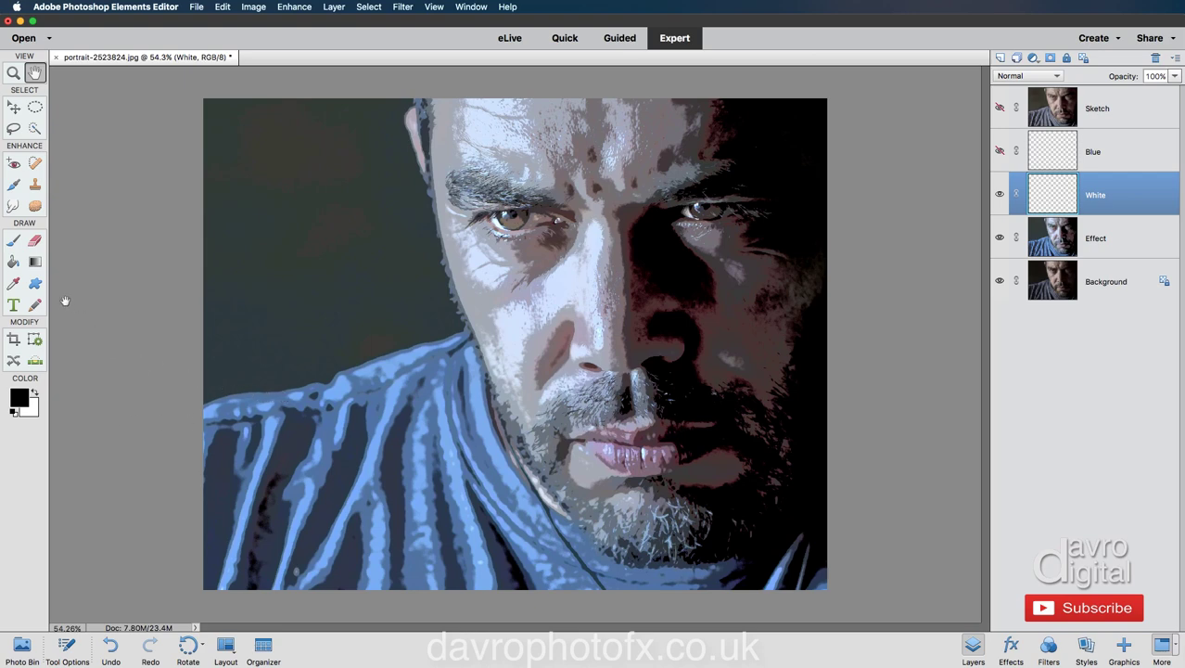
# Choose the Brush with a Hard Round 13 pixels tip and zoom in on the eyes.
pyautogui.click(14, 240)
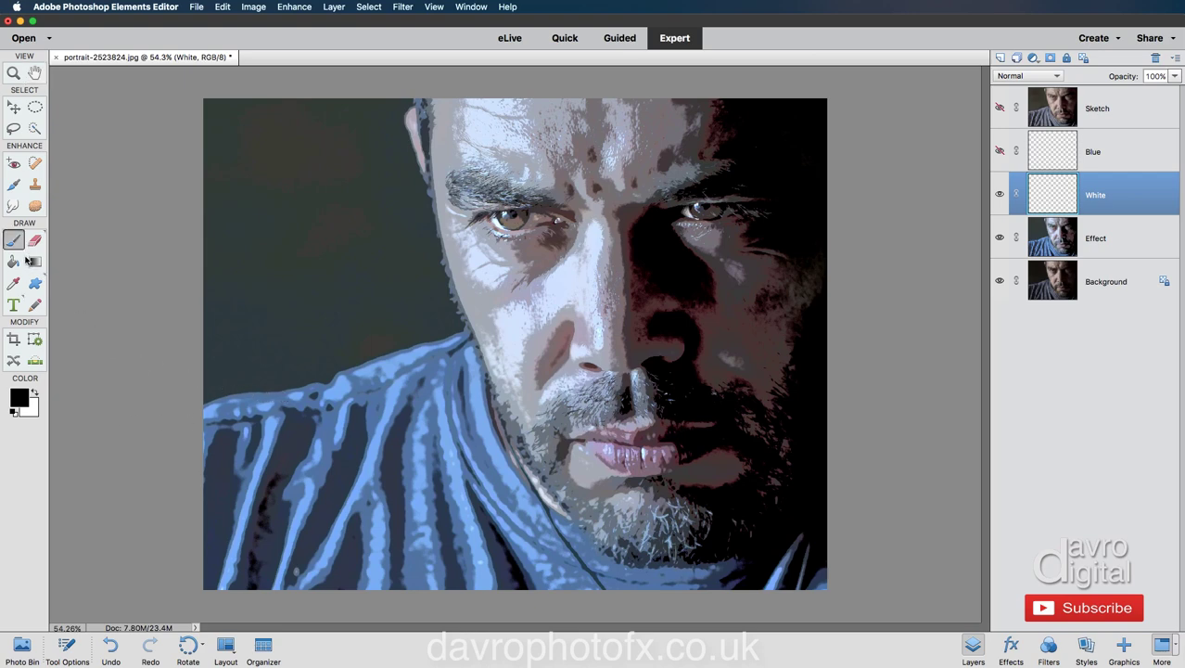
pyautogui.rightClick(286, 303)
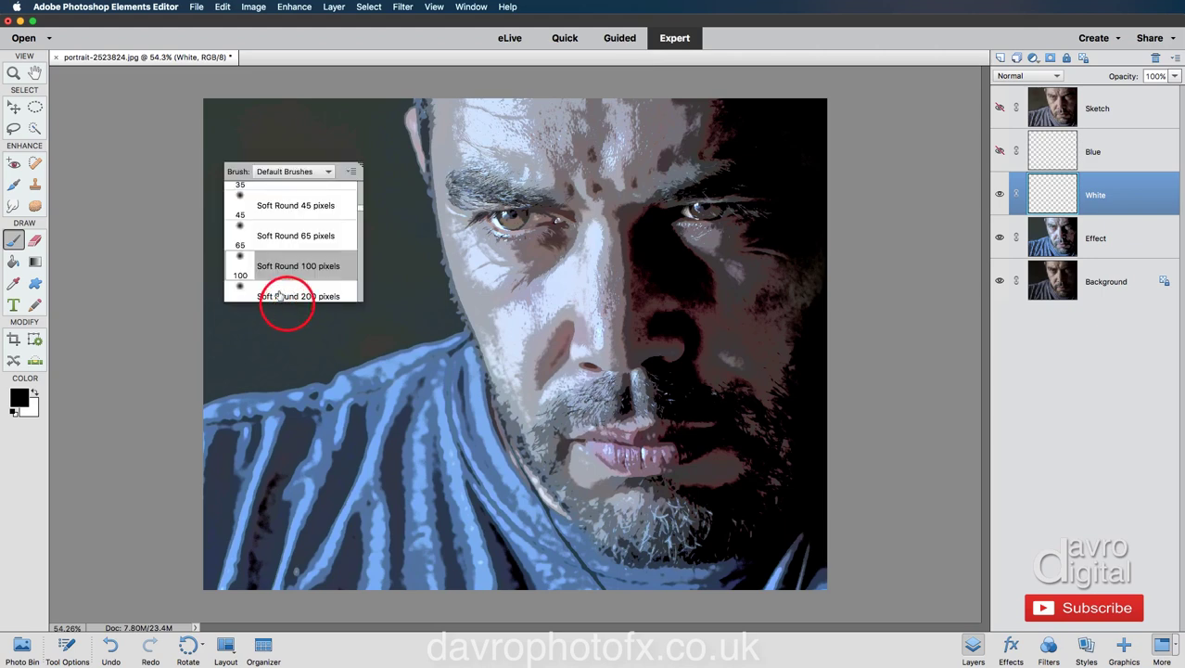
pyautogui.scroll(5, 289, 267)
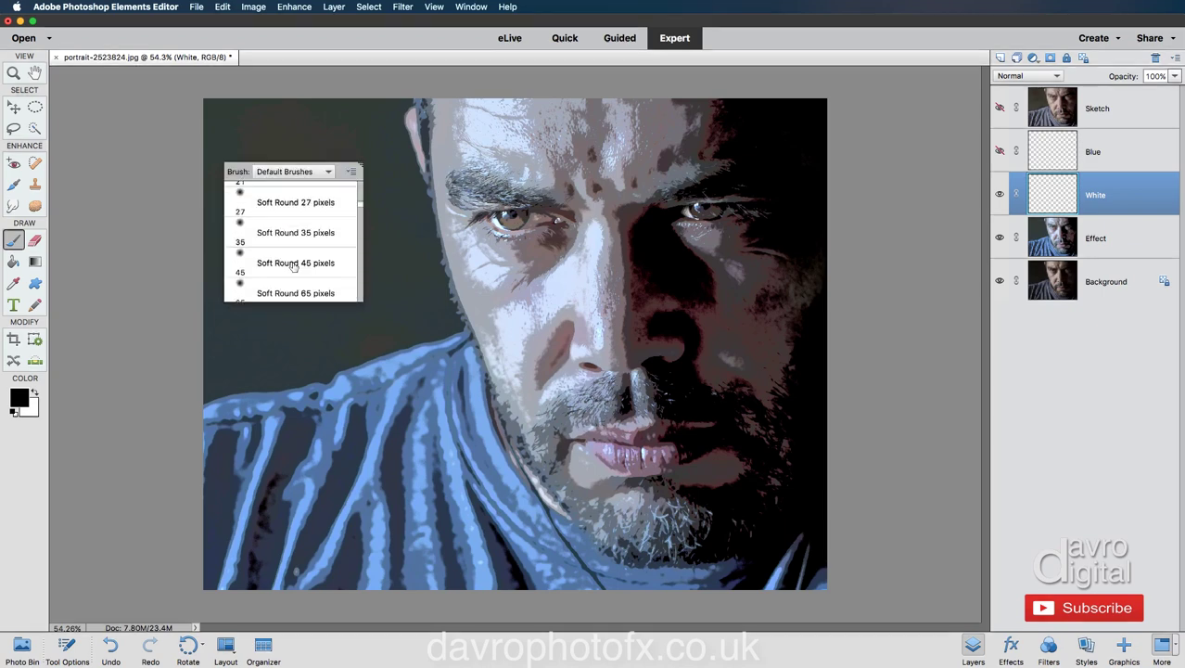
pyautogui.scroll(2, 293, 267)
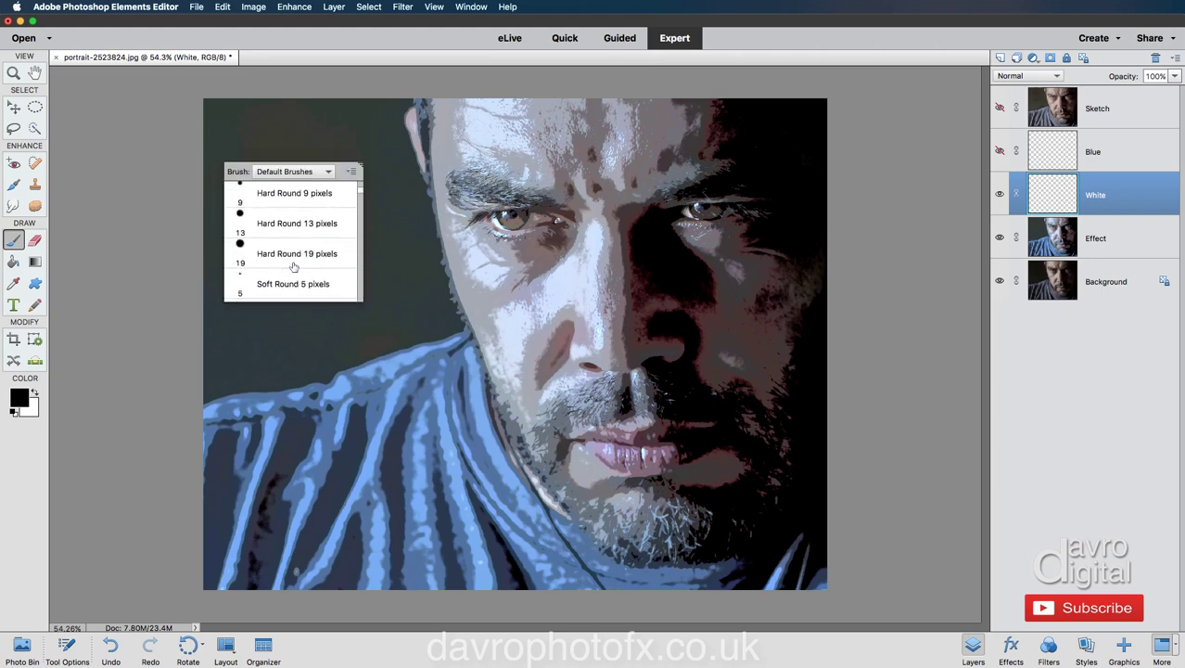
pyautogui.click(289, 224)
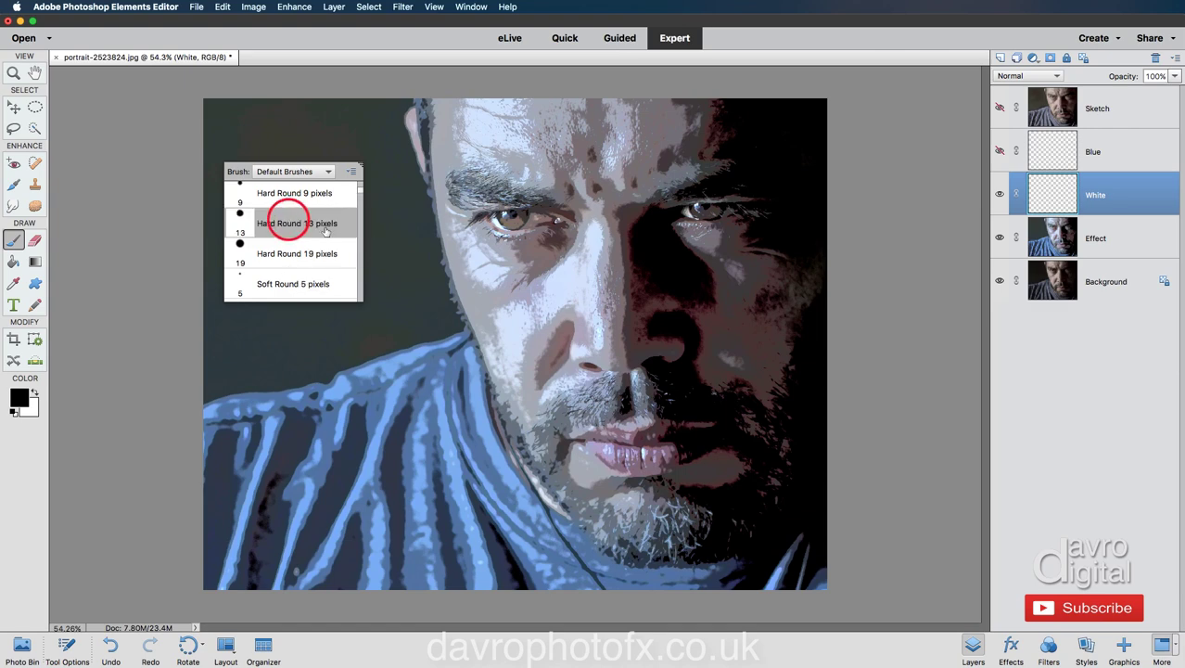
pyautogui.click(453, 239)
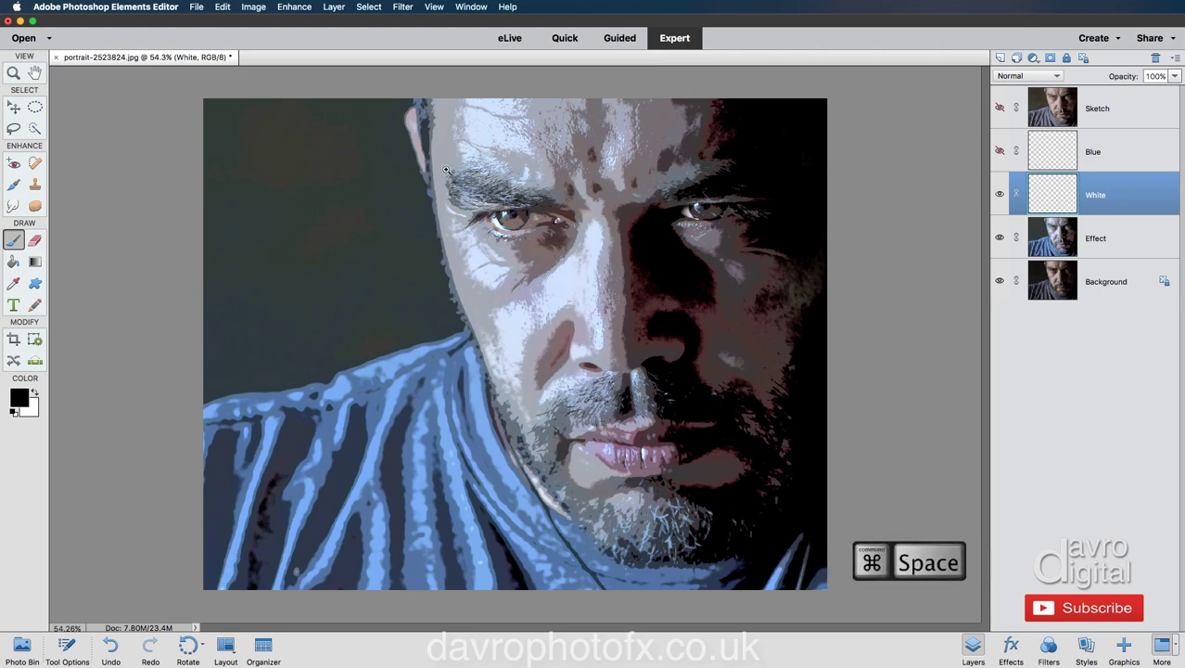
pyautogui.moveTo(443, 168); pyautogui.dragTo(788, 274)
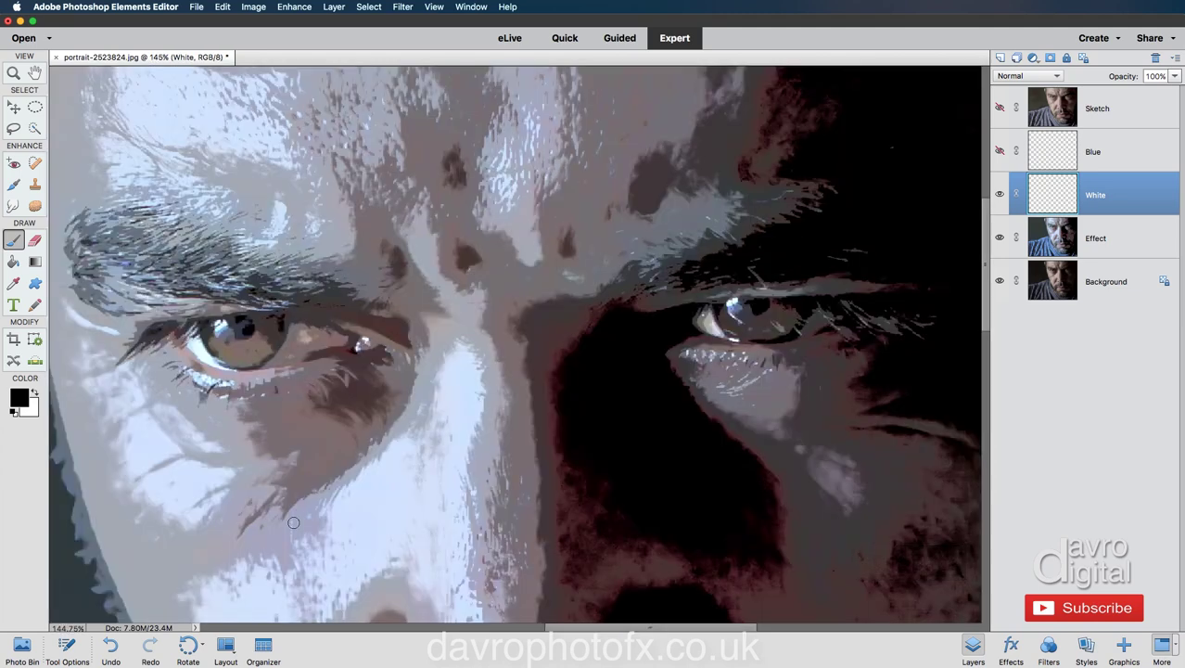
# Set the brush Spacing to 1% and make white the foreground painting colour.
pyautogui.click(65, 646)
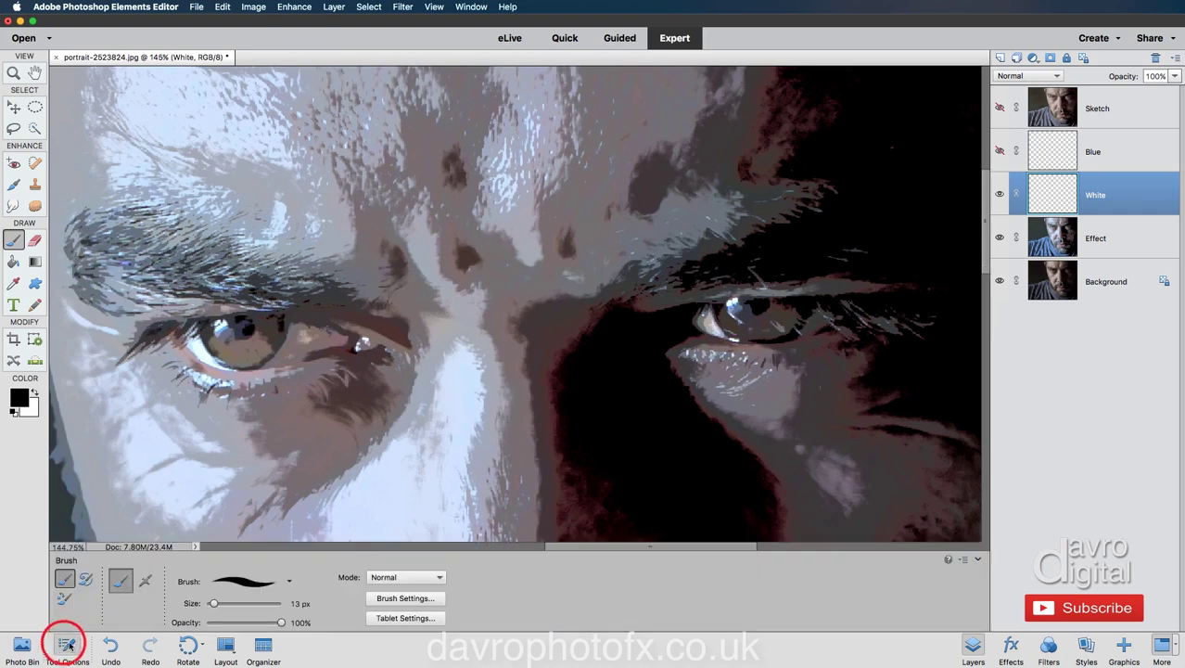
pyautogui.click(371, 600)
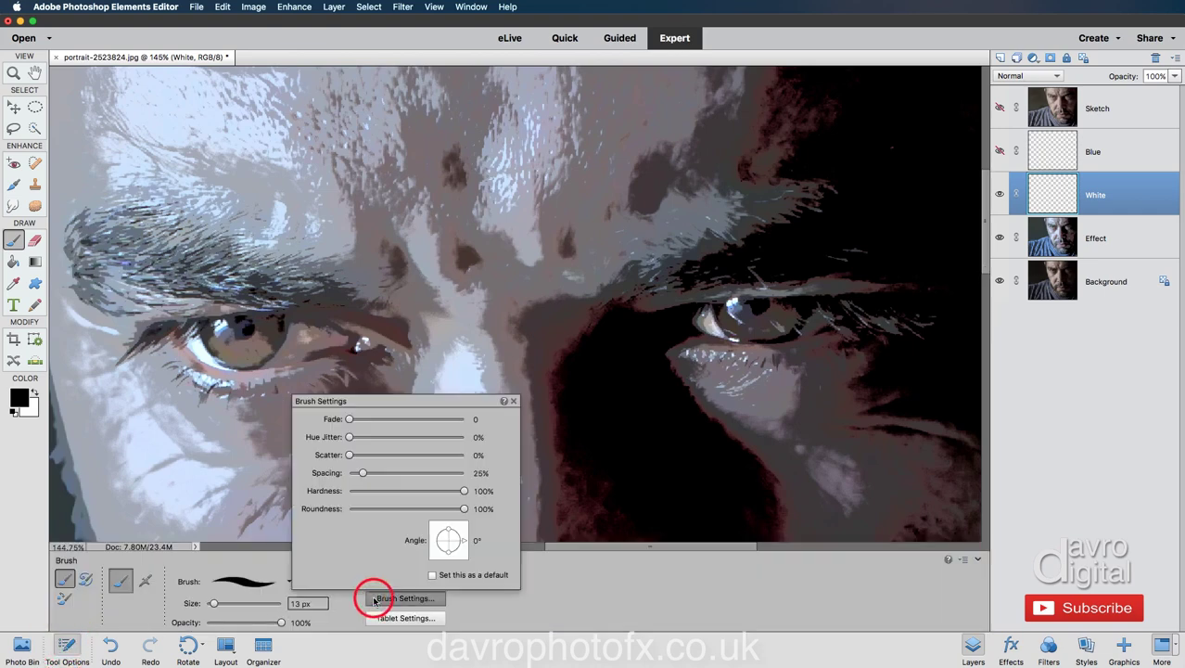
pyautogui.click(351, 474)
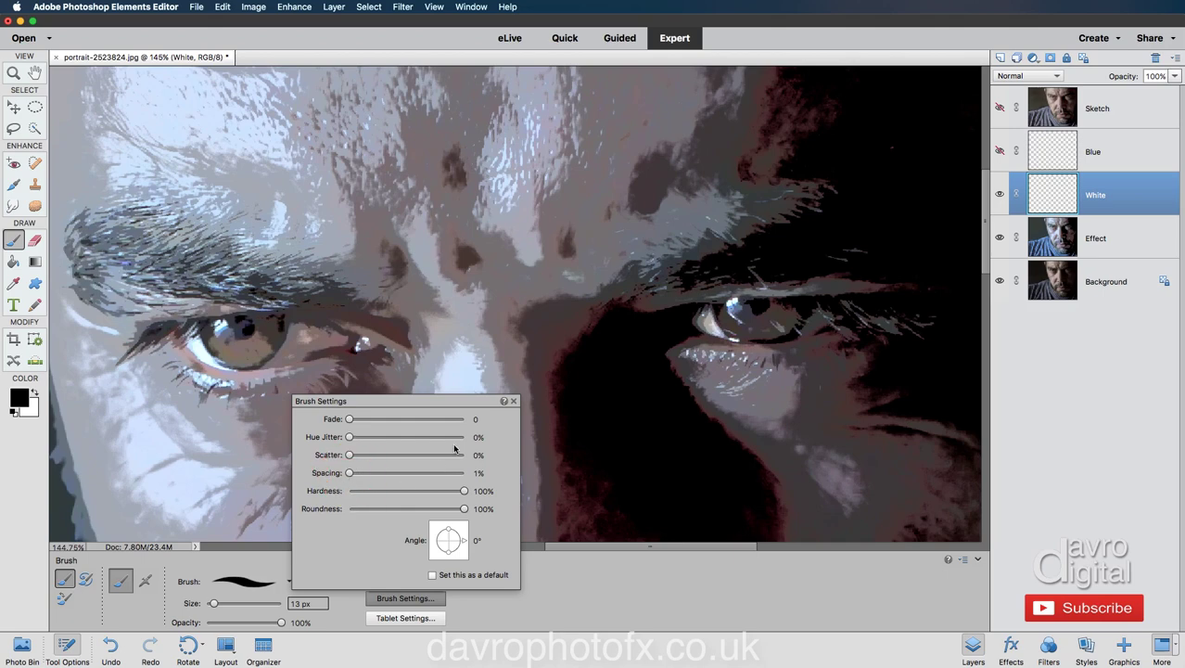
pyautogui.click(259, 412)
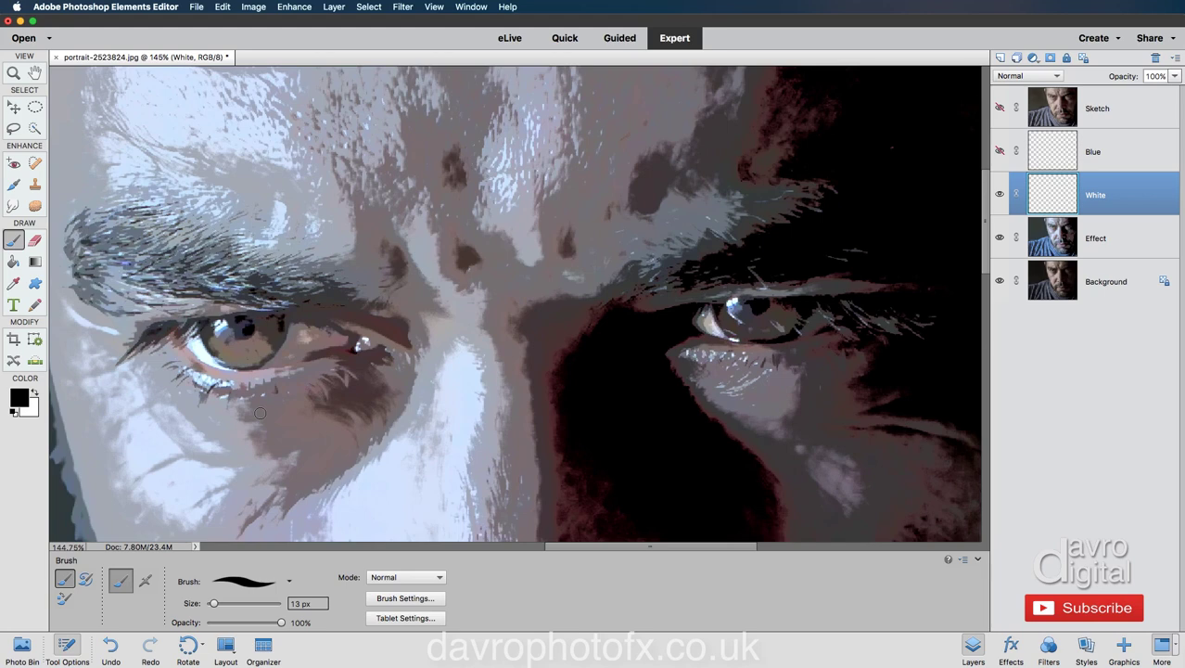
pyautogui.press('x')
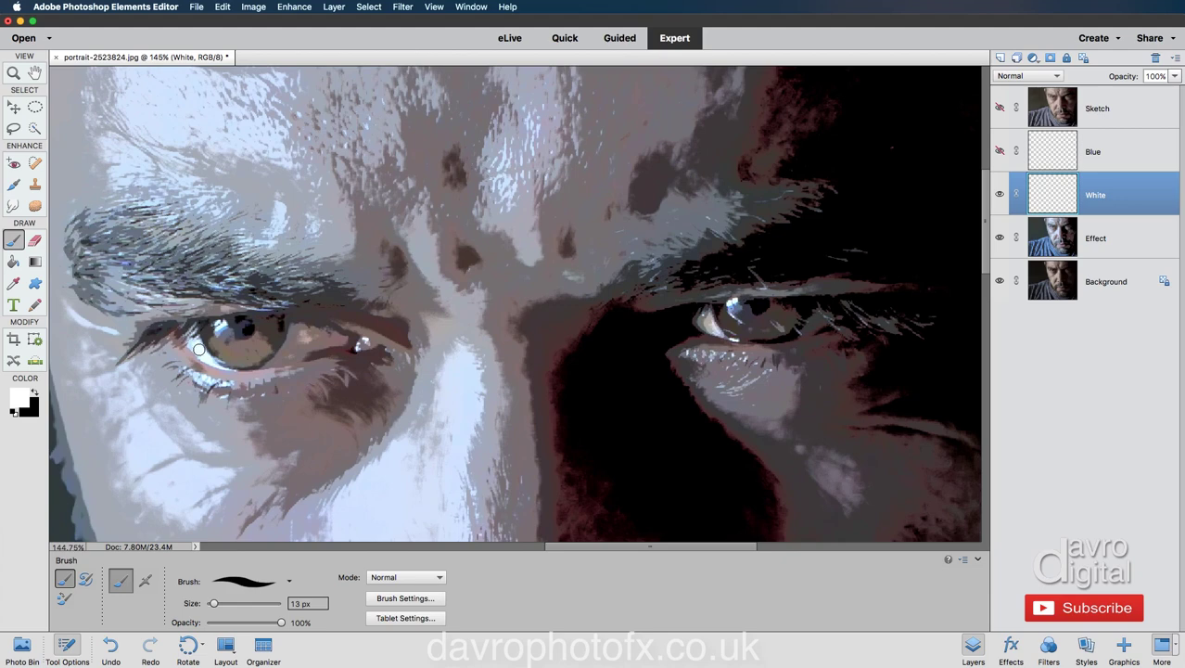
# Paint the whites of both eyes white on the White layer, shrinking the brush to 9 px.
pyautogui.moveTo(199, 349); pyautogui.dragTo(204, 345)
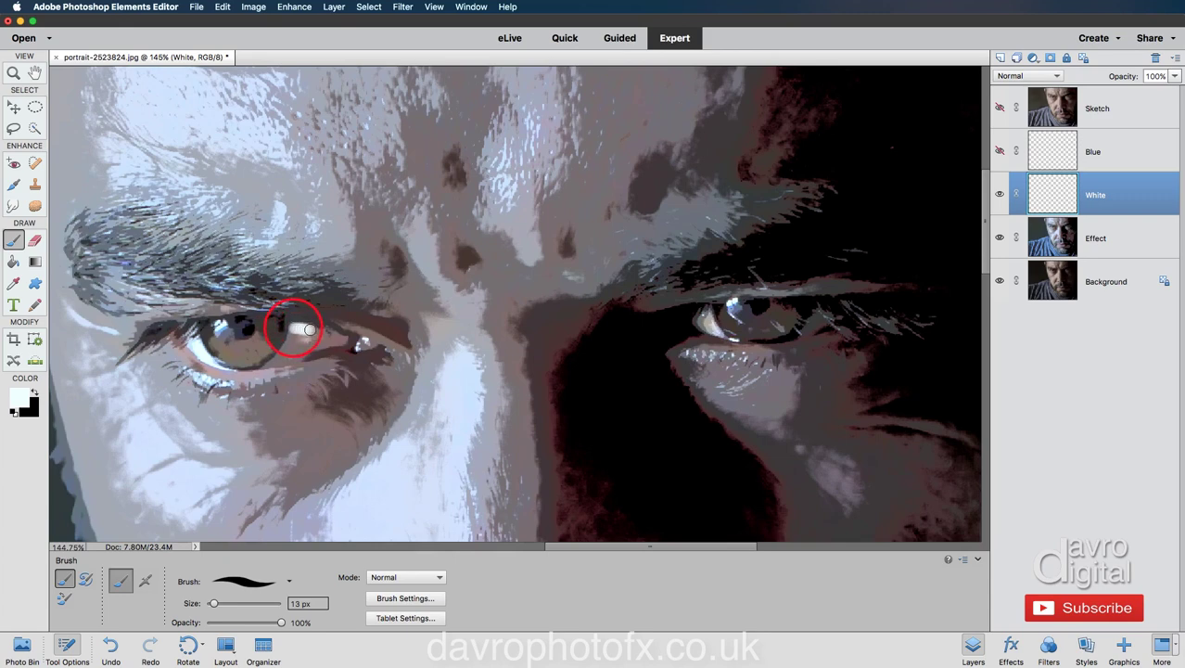
pyautogui.moveTo(293, 328)
pyautogui.mouseDown()
pyautogui.moveTo(343, 339)
pyautogui.moveTo(290, 355)
pyautogui.moveTo(293, 335)
pyautogui.moveTo(315, 336)
pyautogui.moveTo(292, 349)
pyautogui.mouseUp()
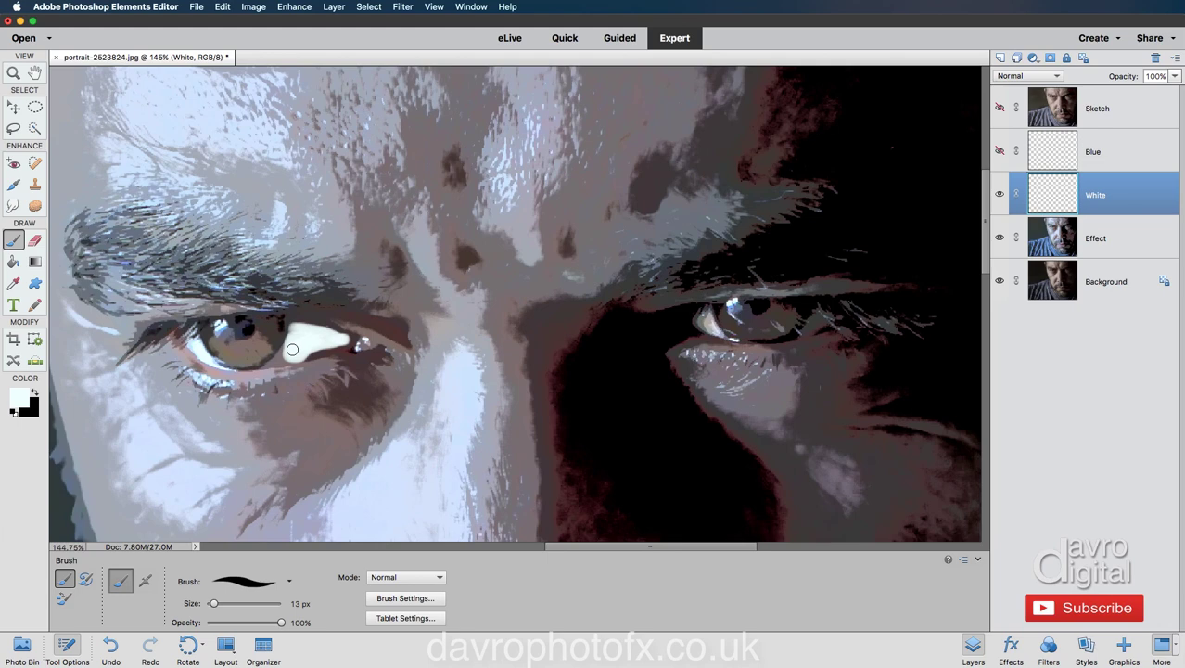
pyautogui.press('[')
pyautogui.press('[')
pyautogui.press('[')
pyautogui.press('[')
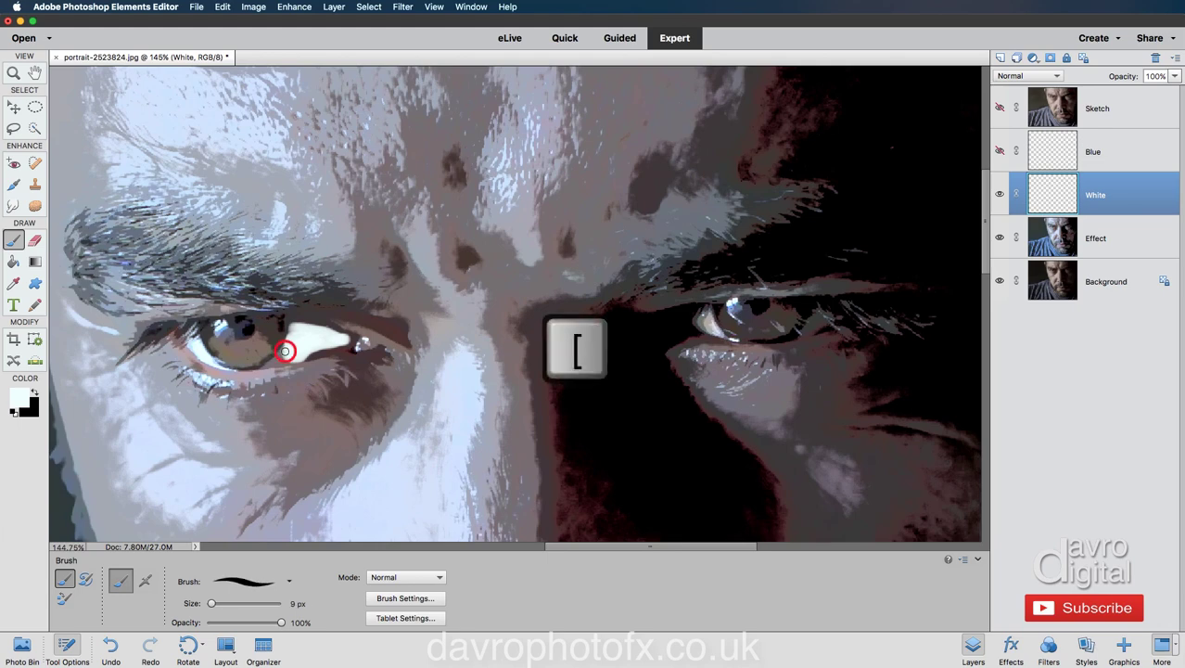
pyautogui.moveTo(280, 353); pyautogui.dragTo(276, 358)
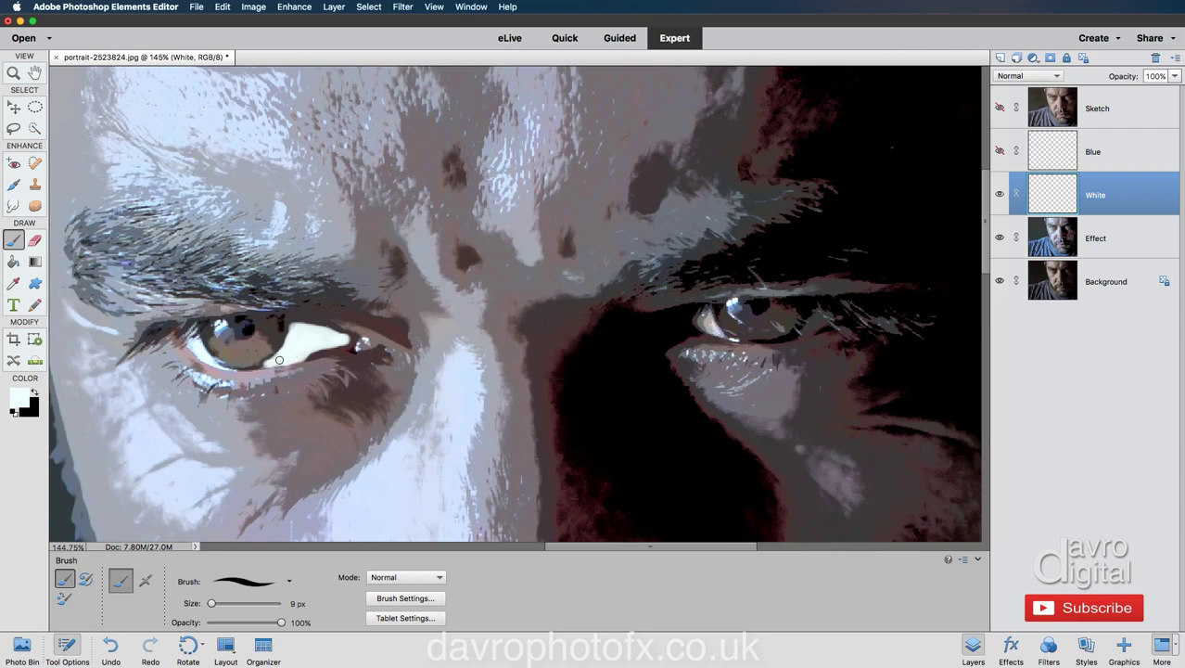
pyautogui.moveTo(269, 361); pyautogui.dragTo(283, 364)
pyautogui.moveTo(716, 335); pyautogui.dragTo(712, 320)
# Make black the paint colour again, collapse Tool Options, and bring the lower face into view.
pyautogui.scroll(-1, 717, 335)
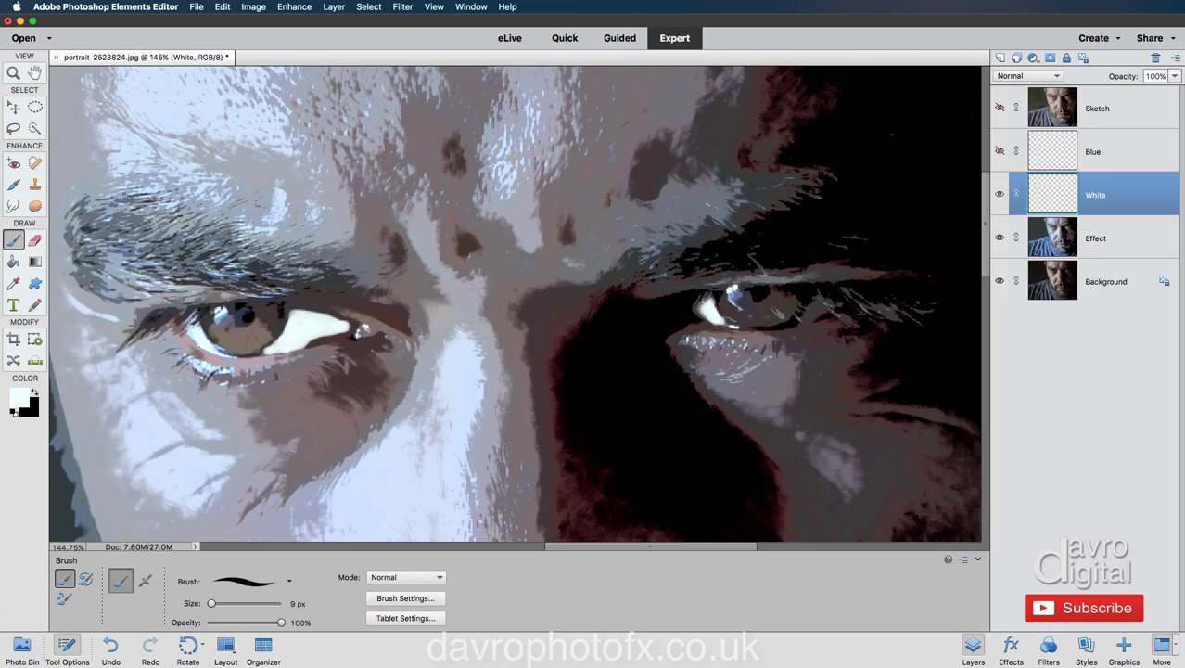
pyautogui.press('x')
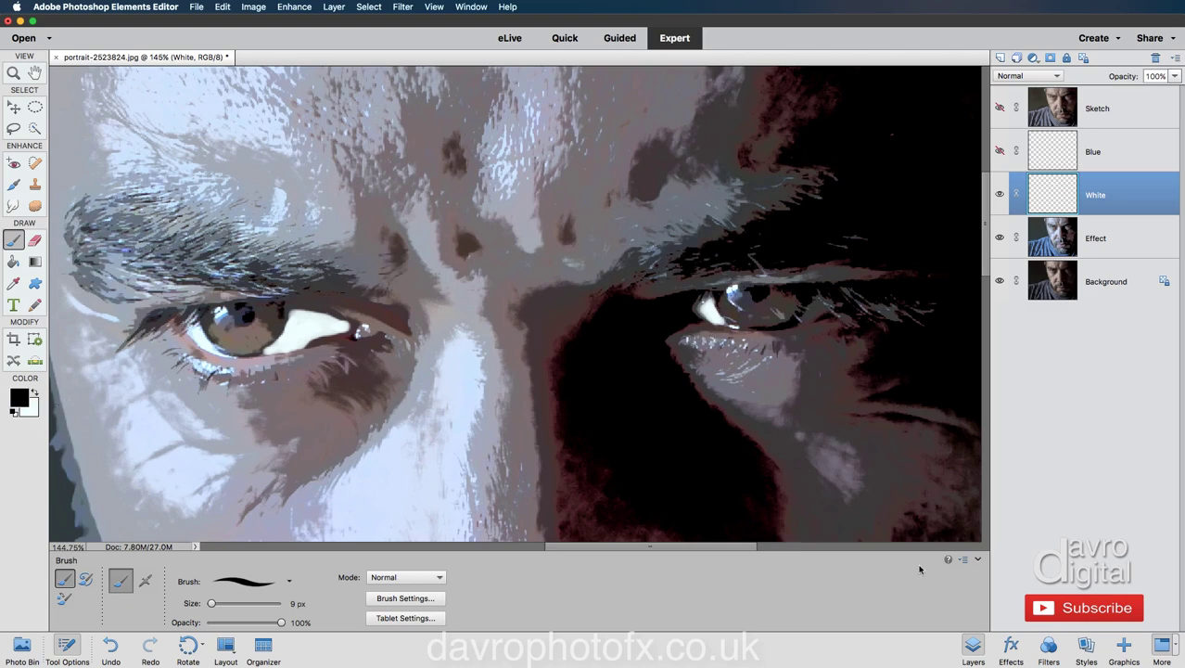
pyautogui.click(977, 559)
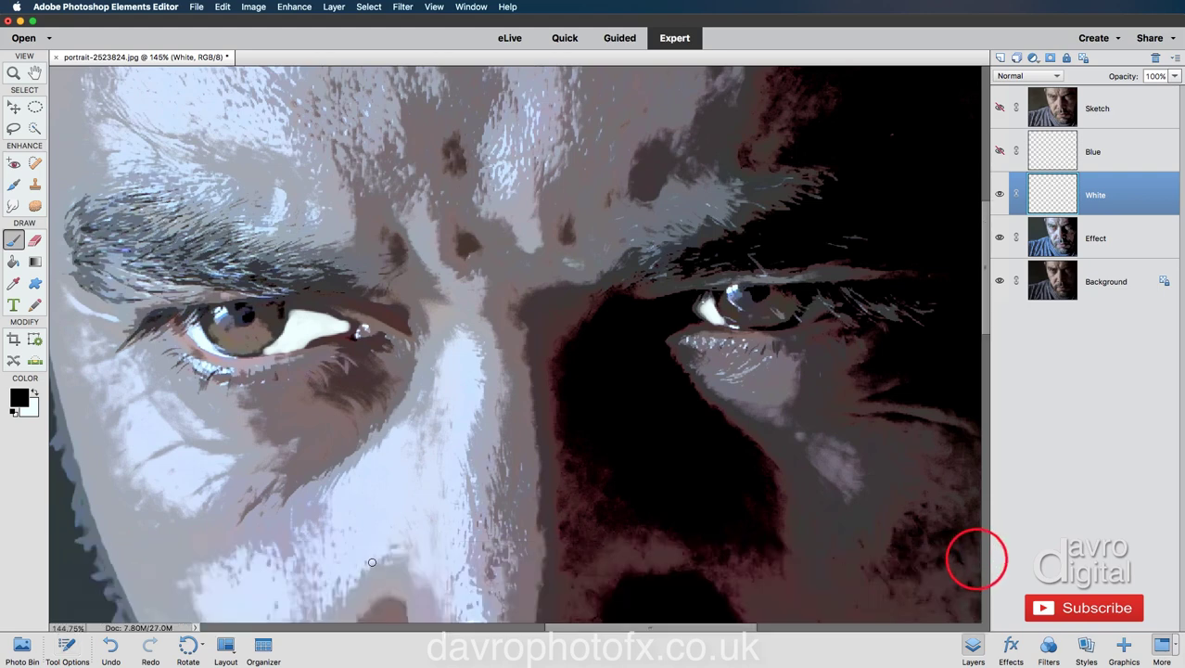
pyautogui.moveTo(374, 571); pyautogui.dragTo(431, 473)
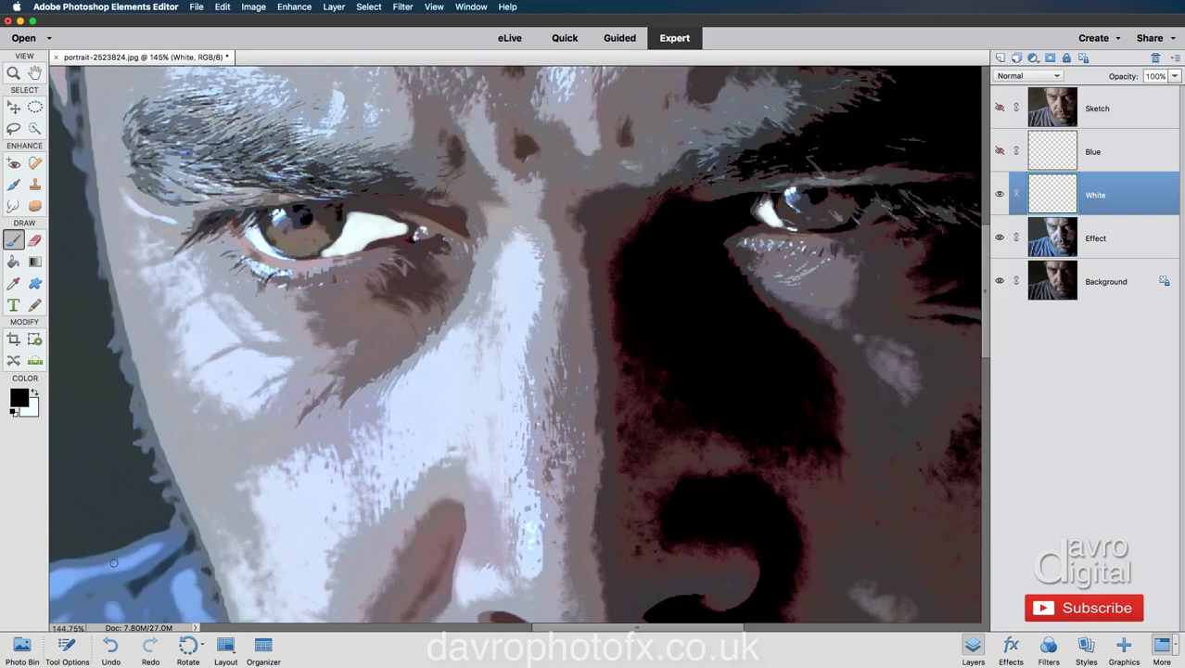
# Sample the shirt's blue, brighten it to #5795f7, and select the Blue layer.
pyautogui.press('alt')
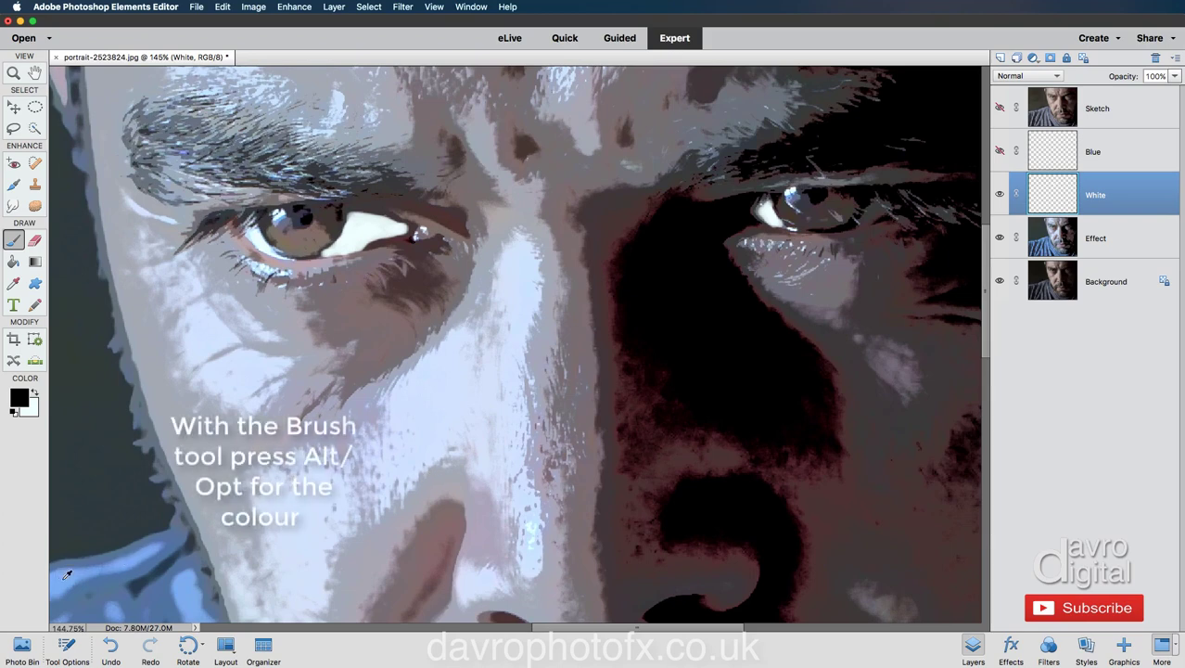
pyautogui.keyDown('alt'); pyautogui.click(65, 577); pyautogui.keyUp('alt')
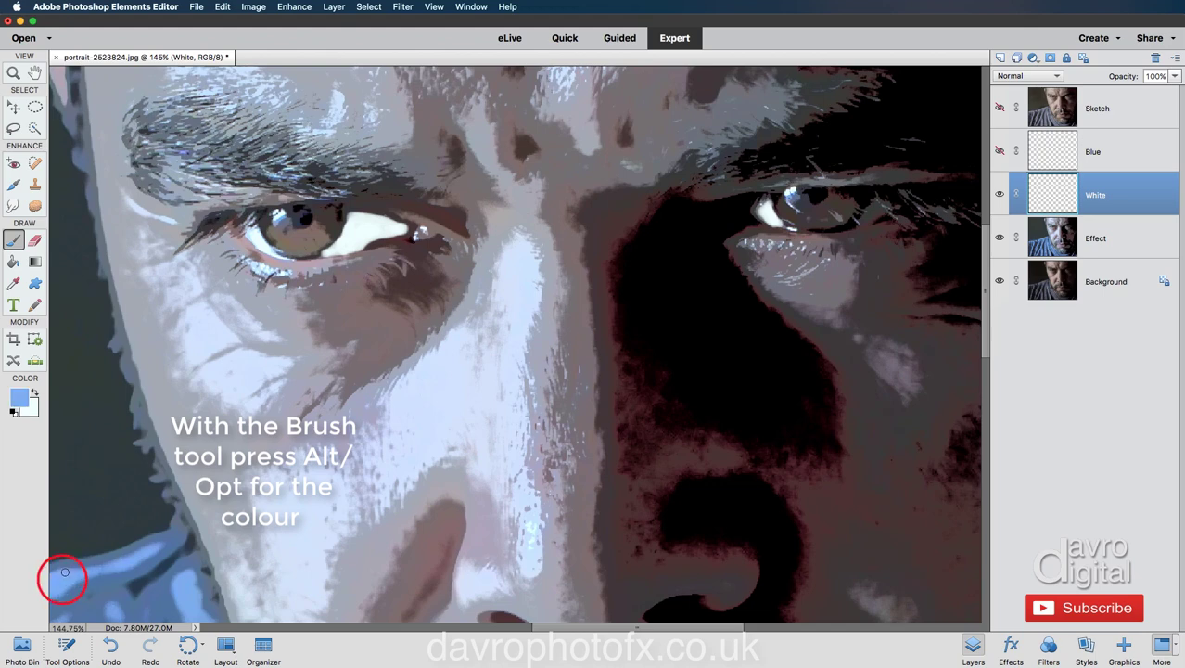
pyautogui.click(19, 399)
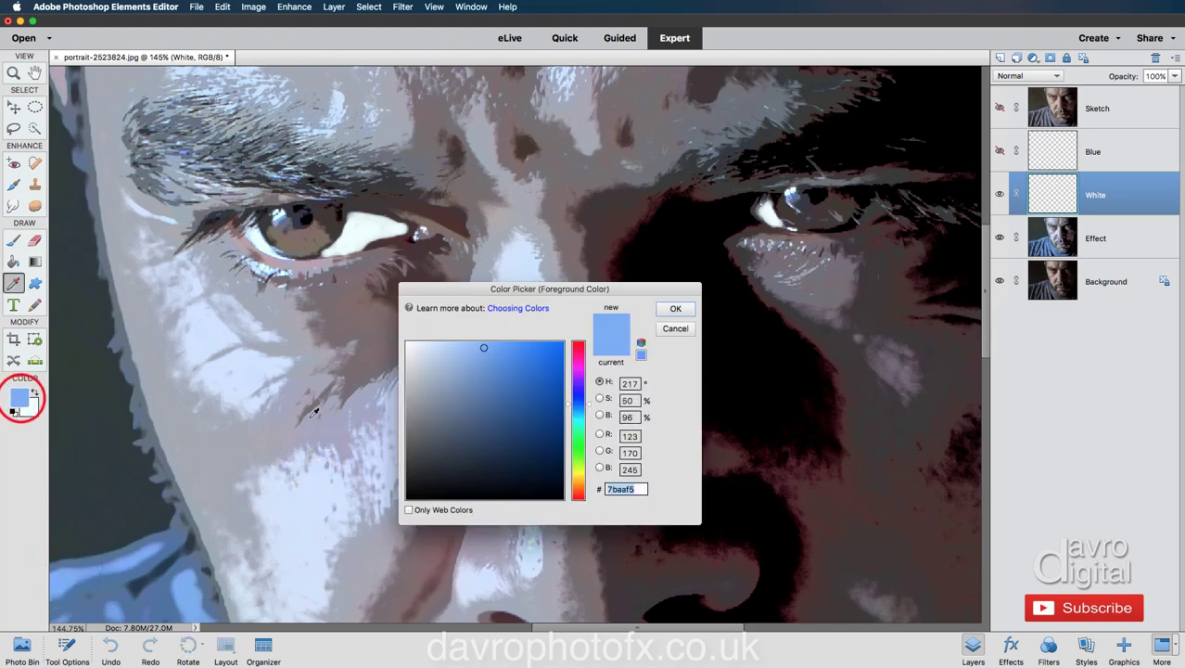
pyautogui.click(505, 347)
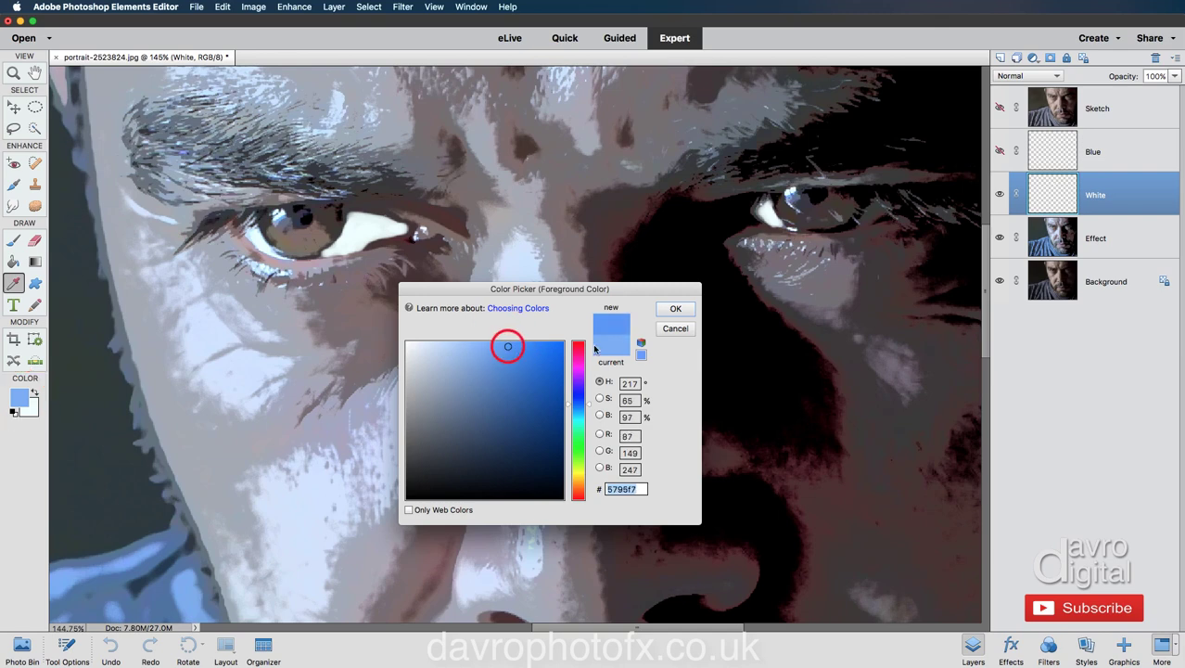
pyautogui.click(675, 308)
pyautogui.press('b')
pyautogui.scroll(-1, 667, 306)
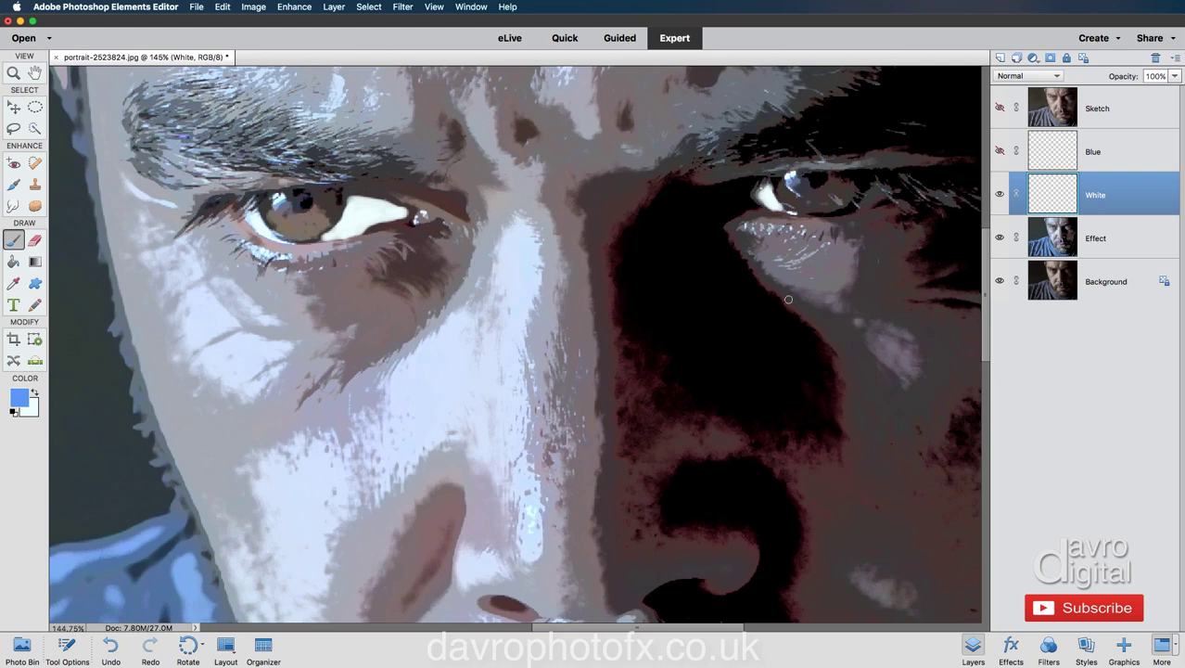
pyautogui.click(1118, 153)
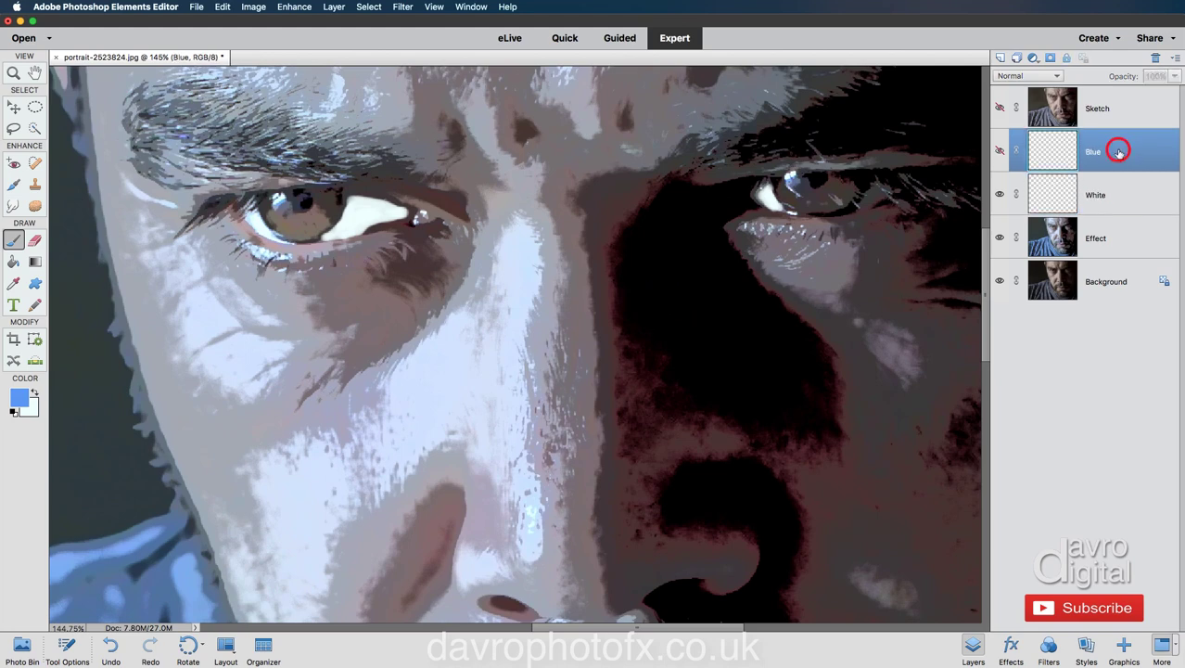
# Show the Blue layer and paint both irises blue with a larger brush.
pyautogui.click(999, 150)
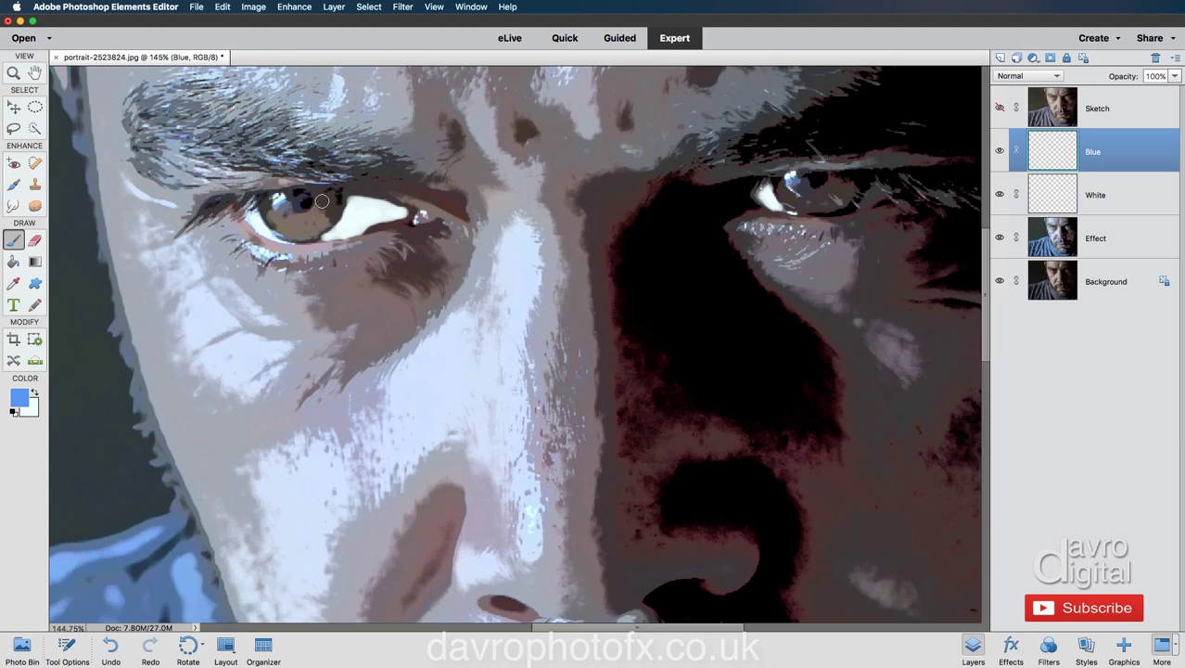
pyautogui.press(']')
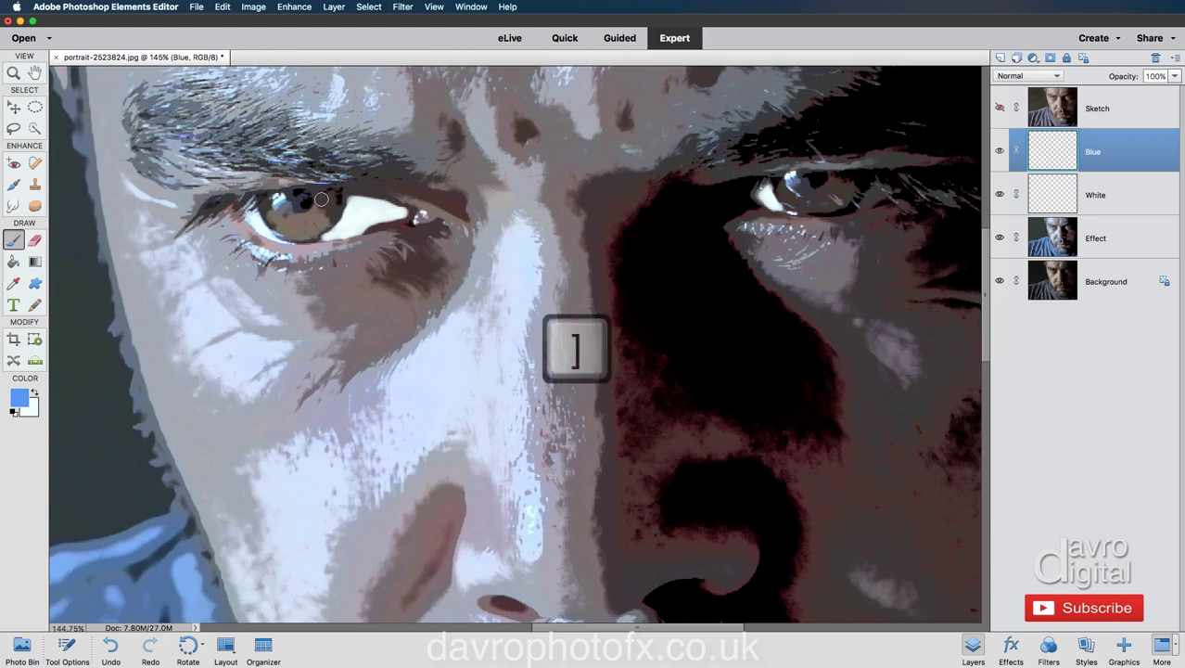
pyautogui.click(320, 198)
pyautogui.moveTo(320, 199)
pyautogui.mouseDown()
pyautogui.moveTo(309, 204)
pyautogui.moveTo(332, 212)
pyautogui.moveTo(317, 227)
pyautogui.moveTo(322, 208)
pyautogui.mouseUp()
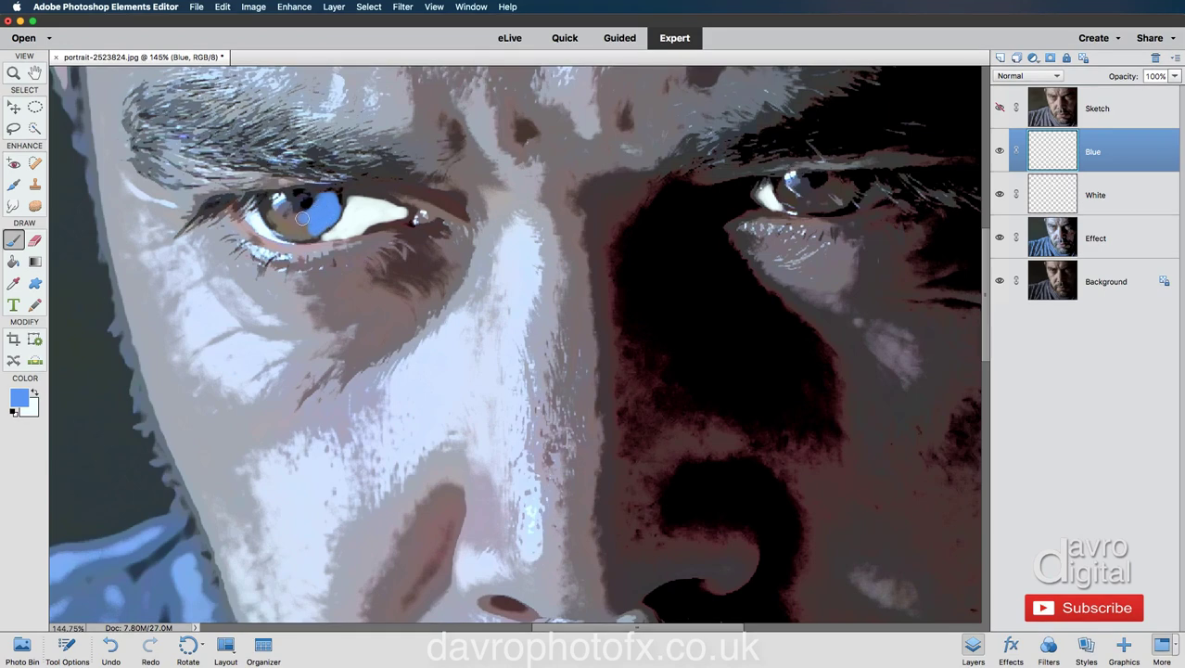
pyautogui.moveTo(296, 218)
pyautogui.mouseDown()
pyautogui.moveTo(271, 211)
pyautogui.moveTo(291, 233)
pyautogui.mouseUp()
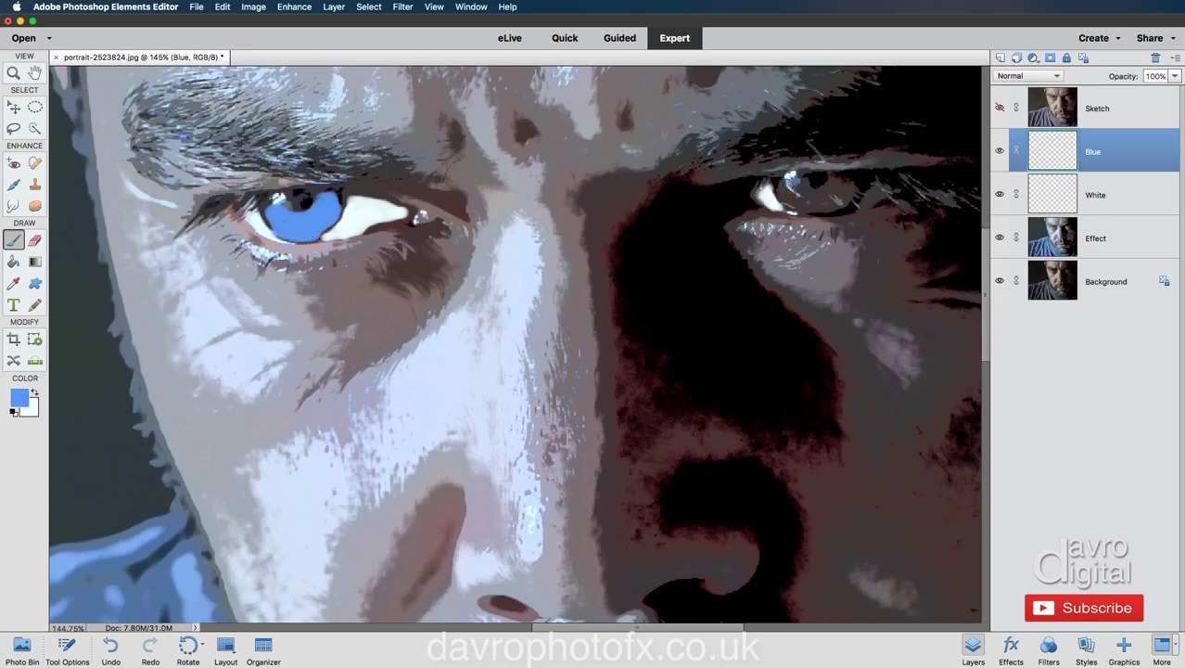
pyautogui.moveTo(800, 185)
pyautogui.mouseDown()
pyautogui.moveTo(850, 194)
pyautogui.moveTo(816, 207)
pyautogui.moveTo(777, 185)
pyautogui.moveTo(797, 190)
pyautogui.mouseUp()
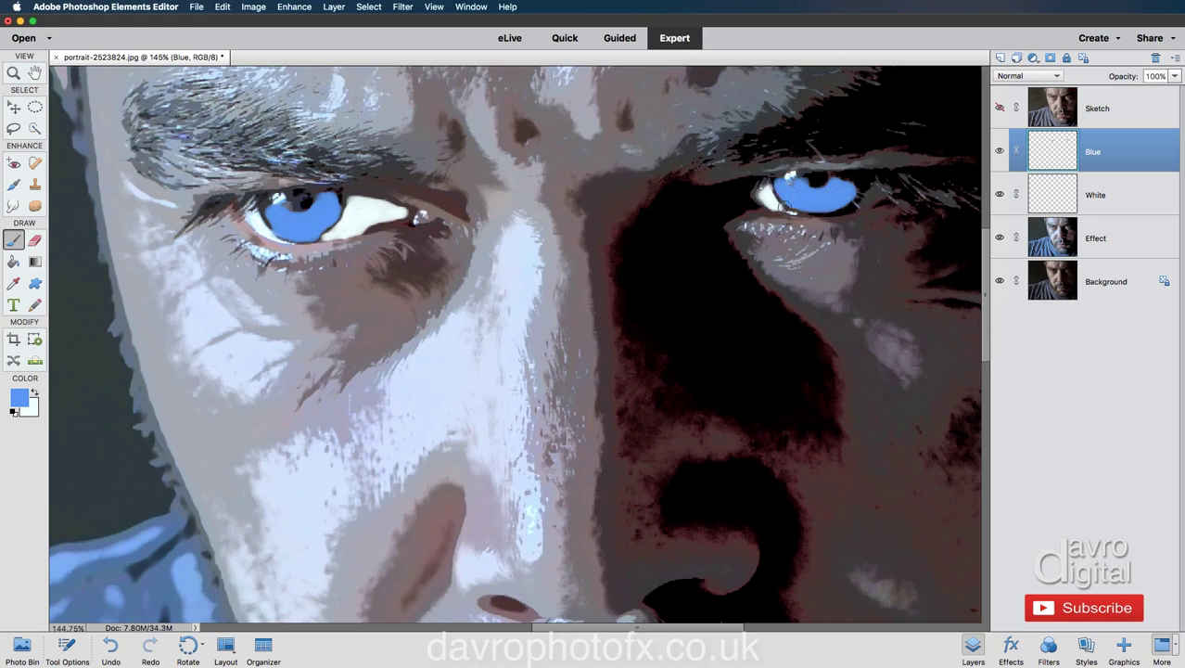
# Add small white highlights to both irises and fit the whole portrait on screen.
pyautogui.press('x')
pyautogui.hscroll(2, 283, 202)
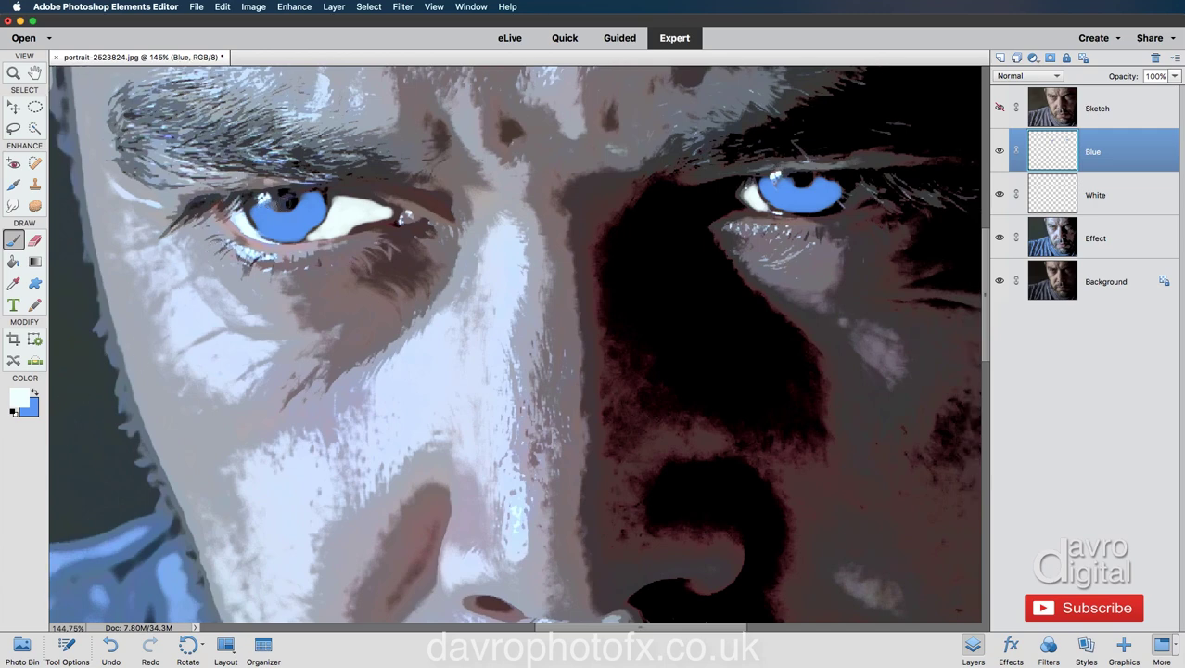
pyautogui.click(264, 199)
pyautogui.click(775, 177)
pyautogui.moveTo(778, 177); pyautogui.dragTo(785, 189)
pyautogui.press('super+0')
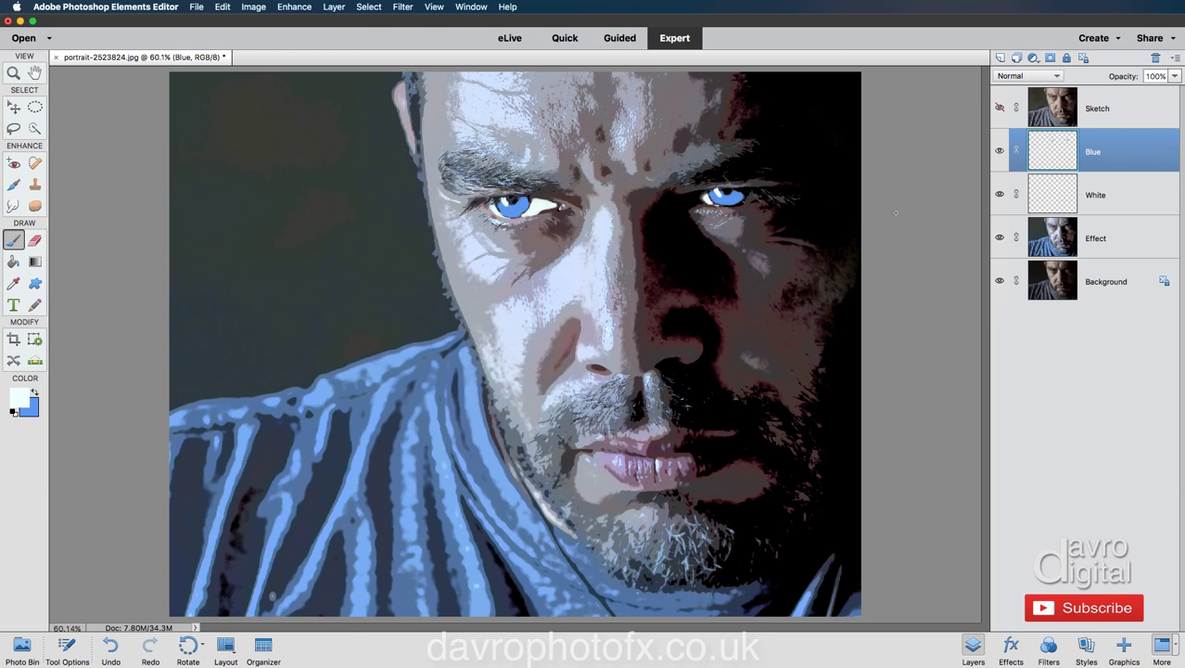
# Group the Blue and White layers into a group named 'eyes'.
pyautogui.keyDown('super'); pyautogui.click(1104, 193); pyautogui.keyUp('super')
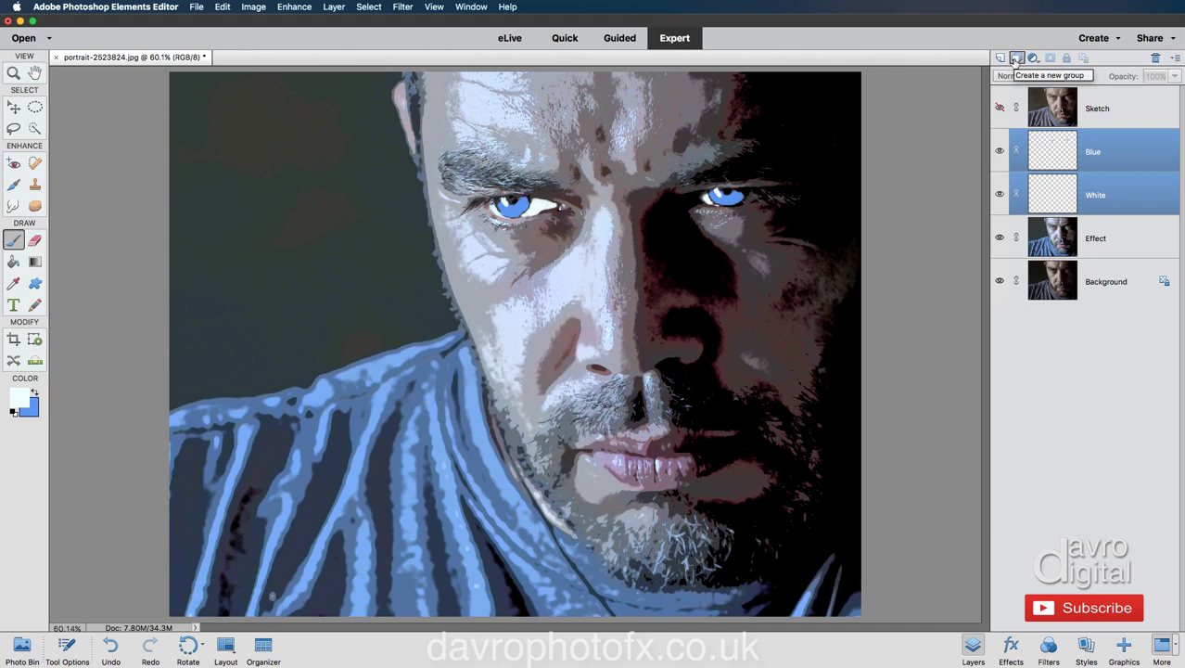
pyautogui.press('super+g')
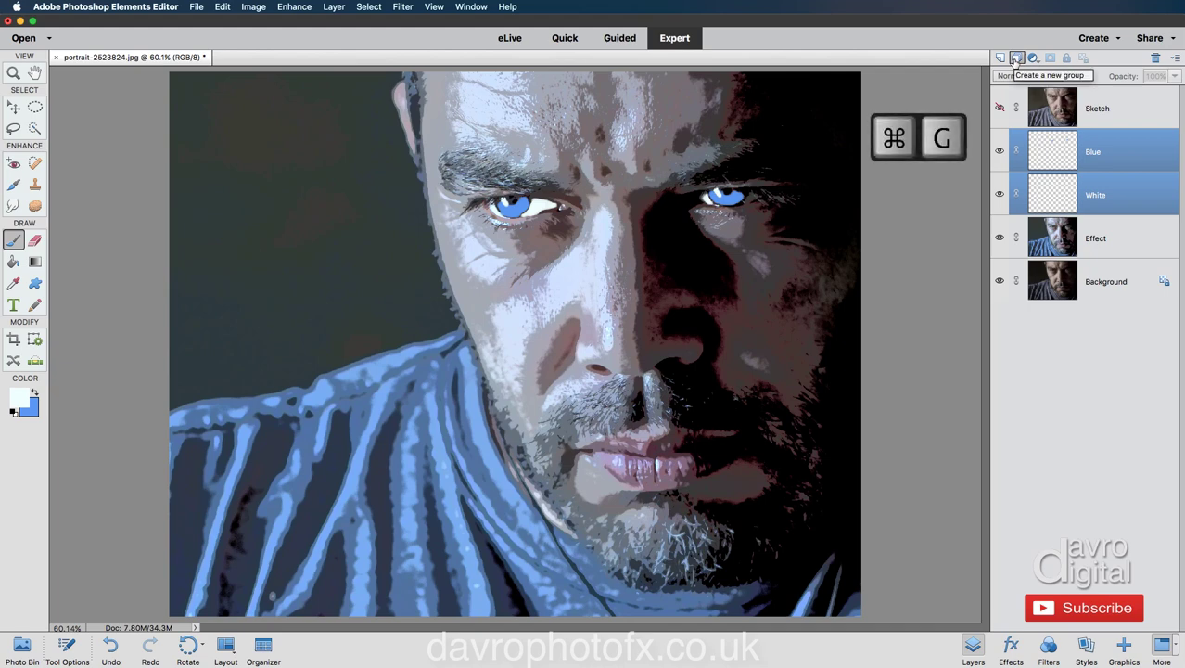
pyautogui.click(1015, 58)
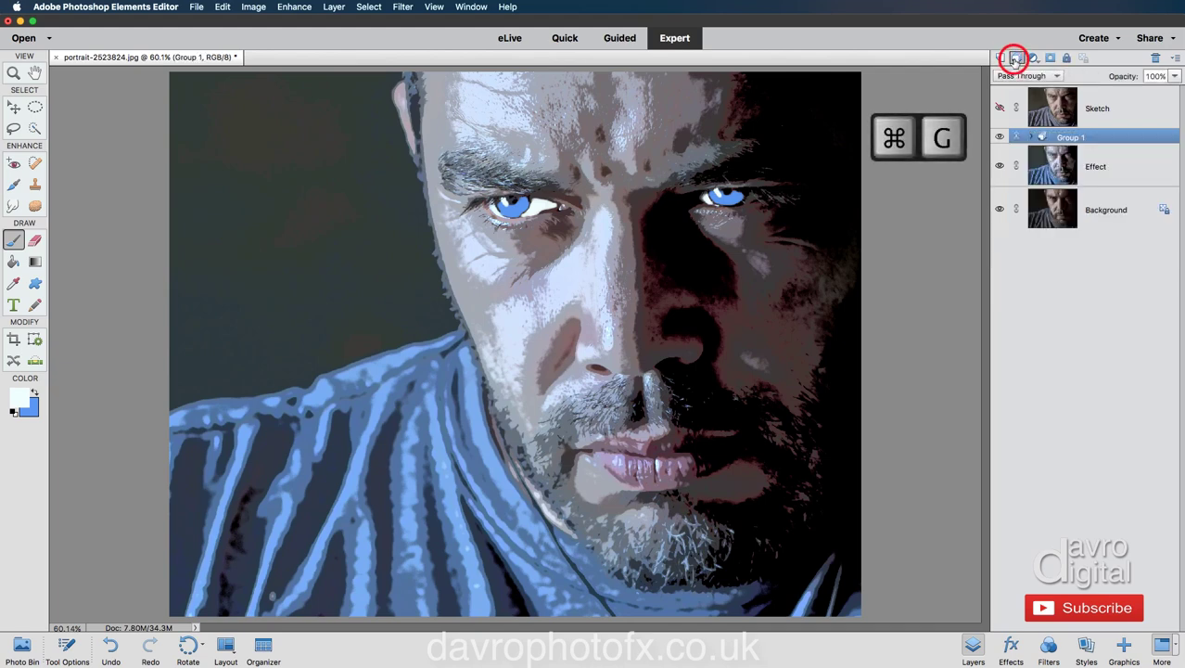
pyautogui.doubleClick(1067, 137)
pyautogui.write('eyes')
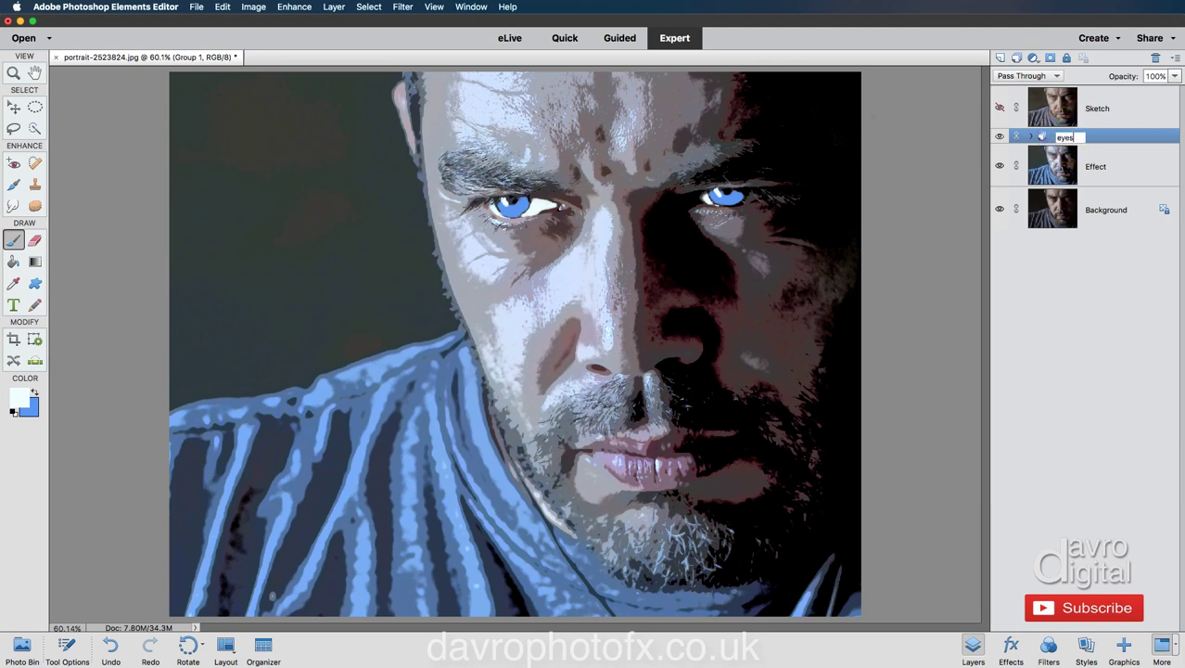
pyautogui.press('Return')
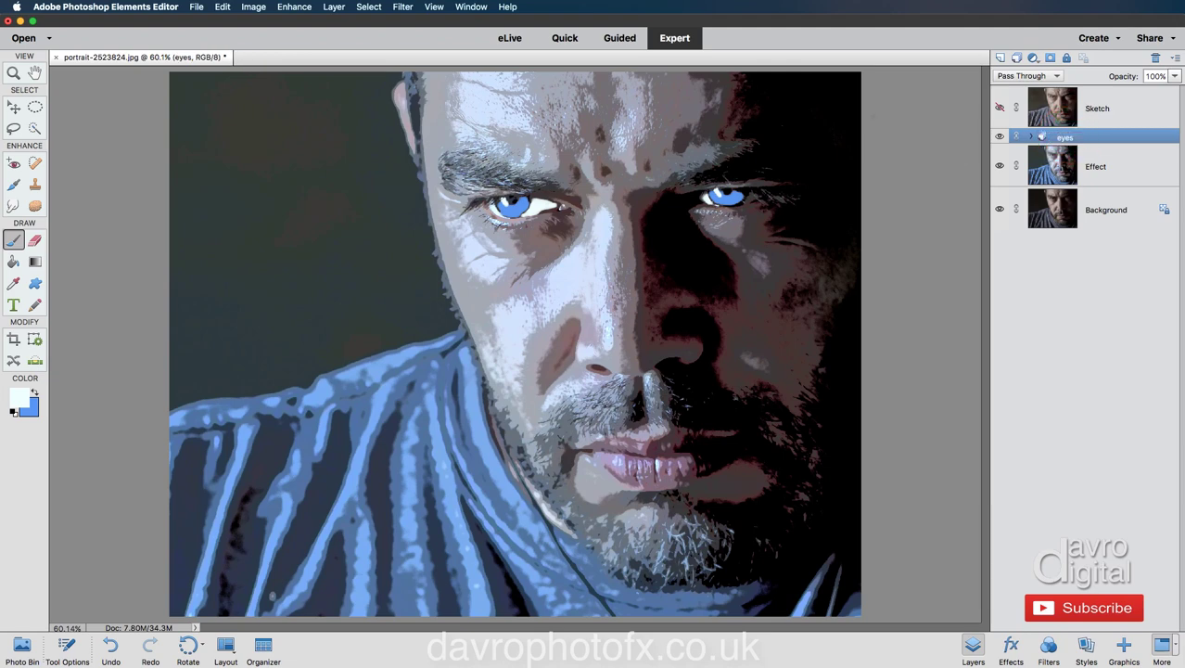
pyautogui.click(1110, 110)
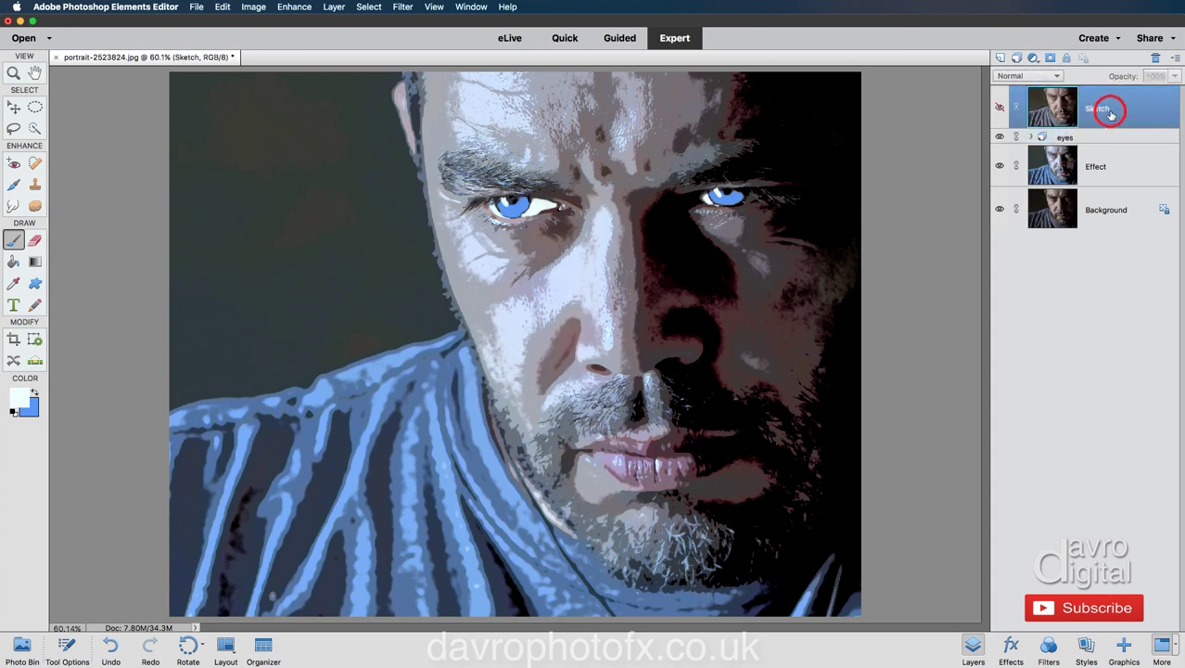
# Show the Sketch layer and open the Filter > Sketch > Graphic Novel filter.
pyautogui.click(999, 108)
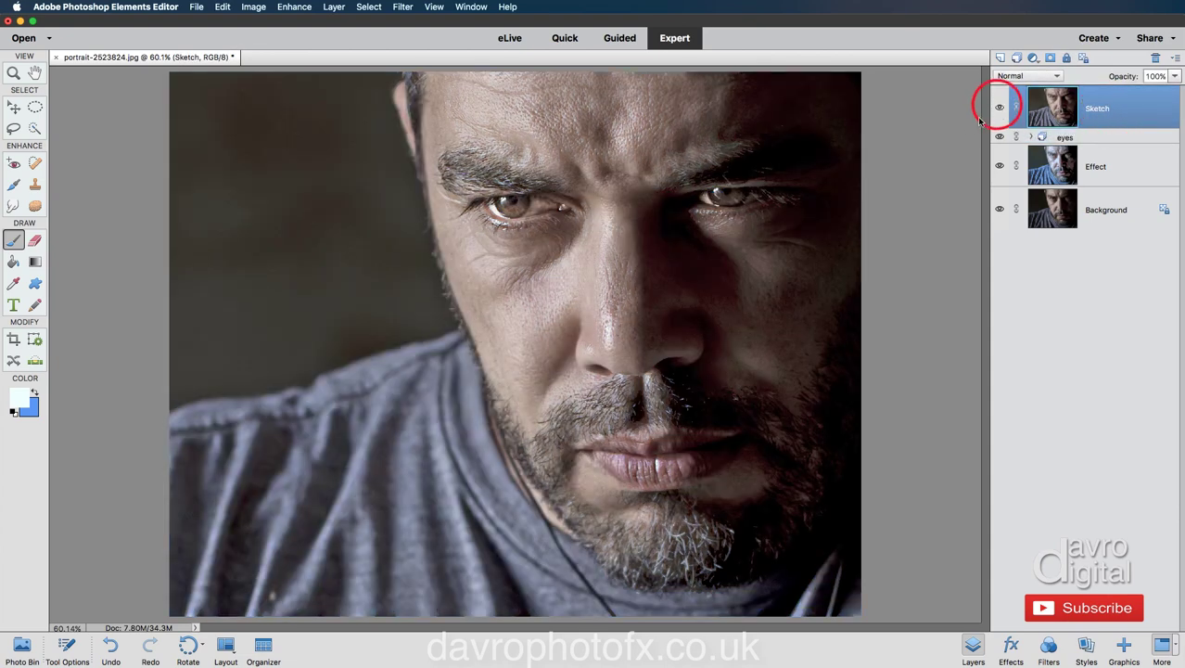
pyautogui.click(402, 7)
pyautogui.moveTo(415, 166)
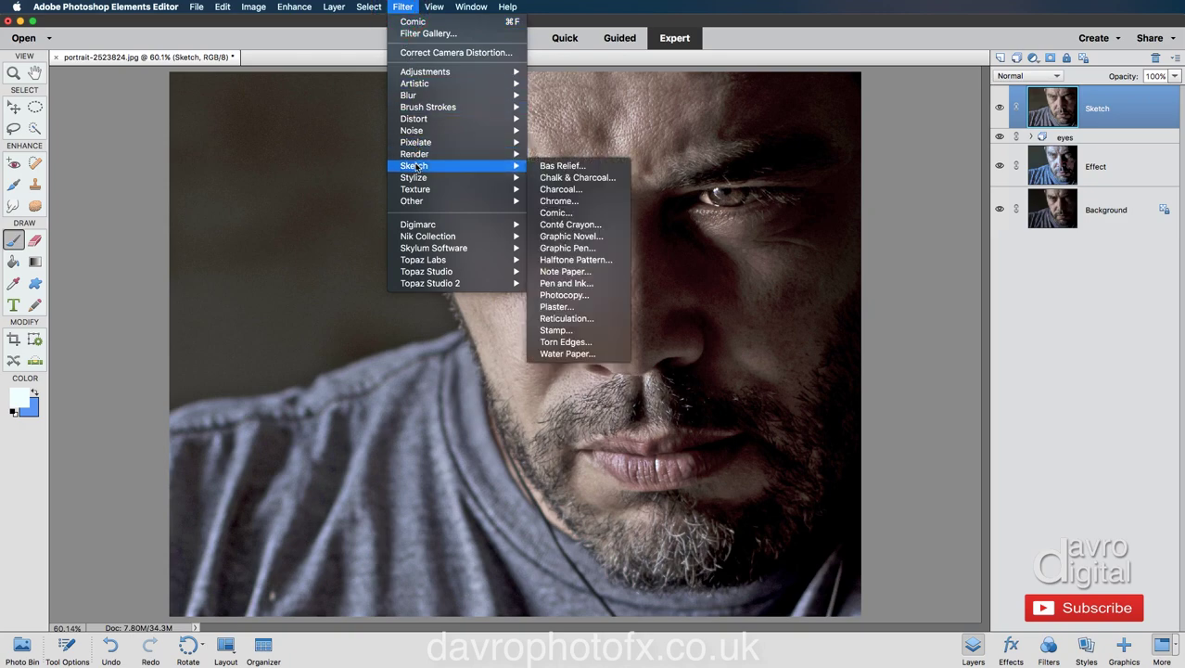
pyautogui.click(582, 237)
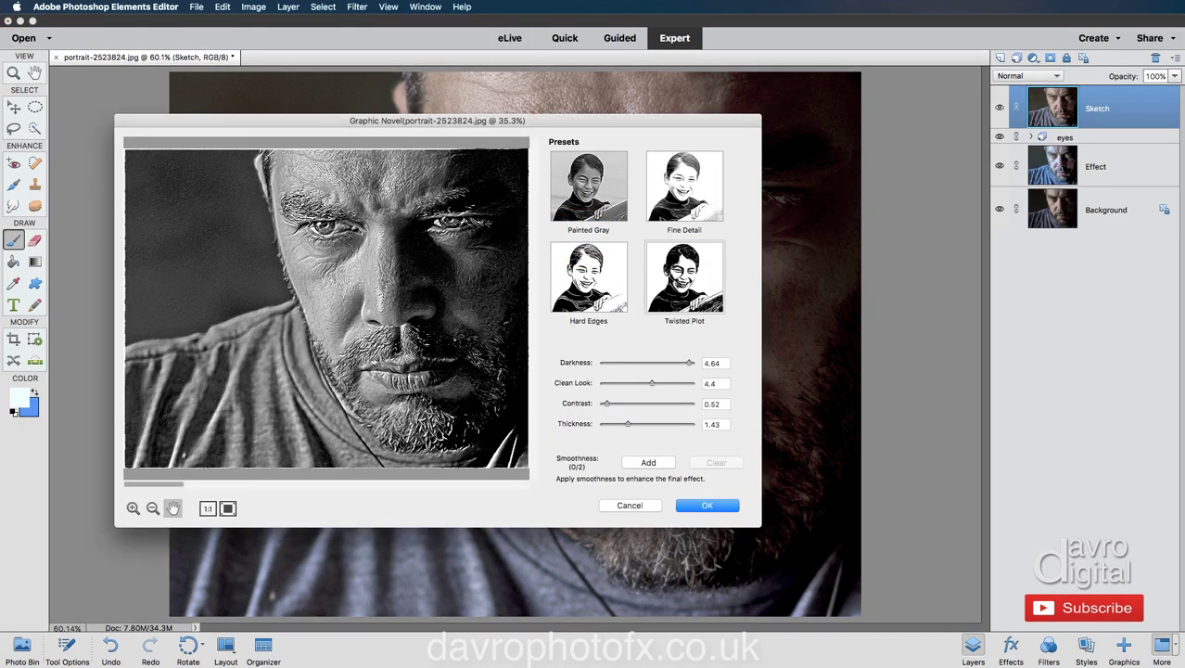
# Apply the Twisted Plot preset and adjust Darkness to 2.51.
pyautogui.click(674, 281)
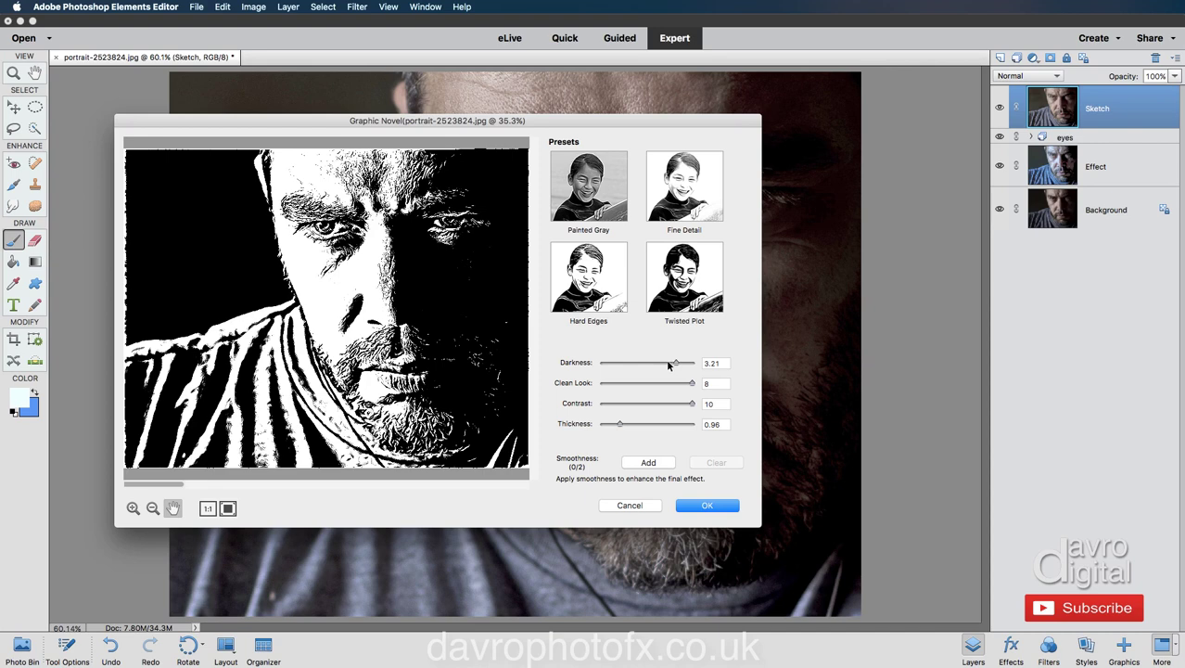
pyautogui.click(668, 363)
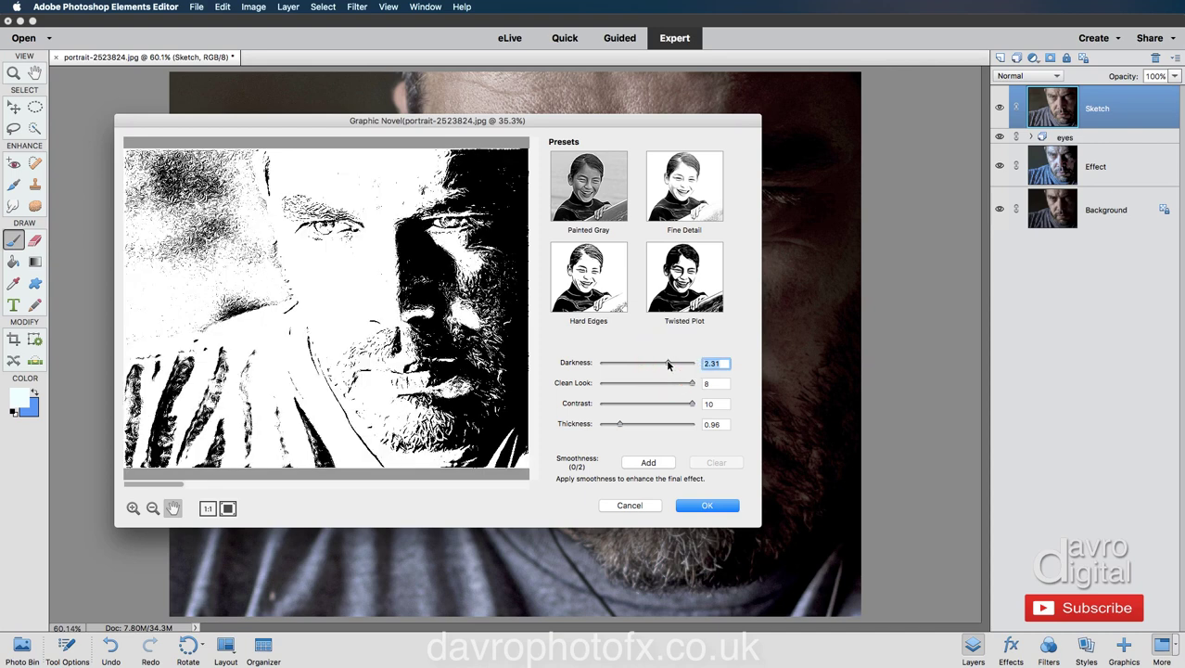
pyautogui.moveTo(668, 363); pyautogui.dragTo(670, 364)
pyautogui.click(670, 364)
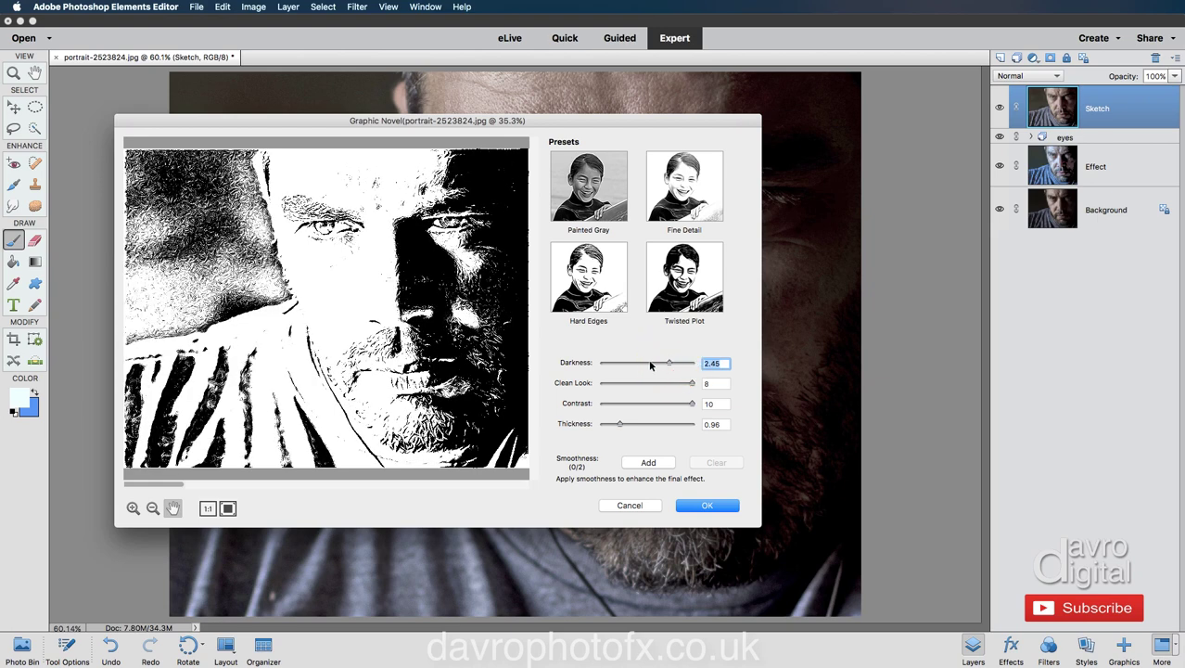
pyautogui.click(580, 361)
pyautogui.moveTo(579, 360); pyautogui.dragTo(579, 361)
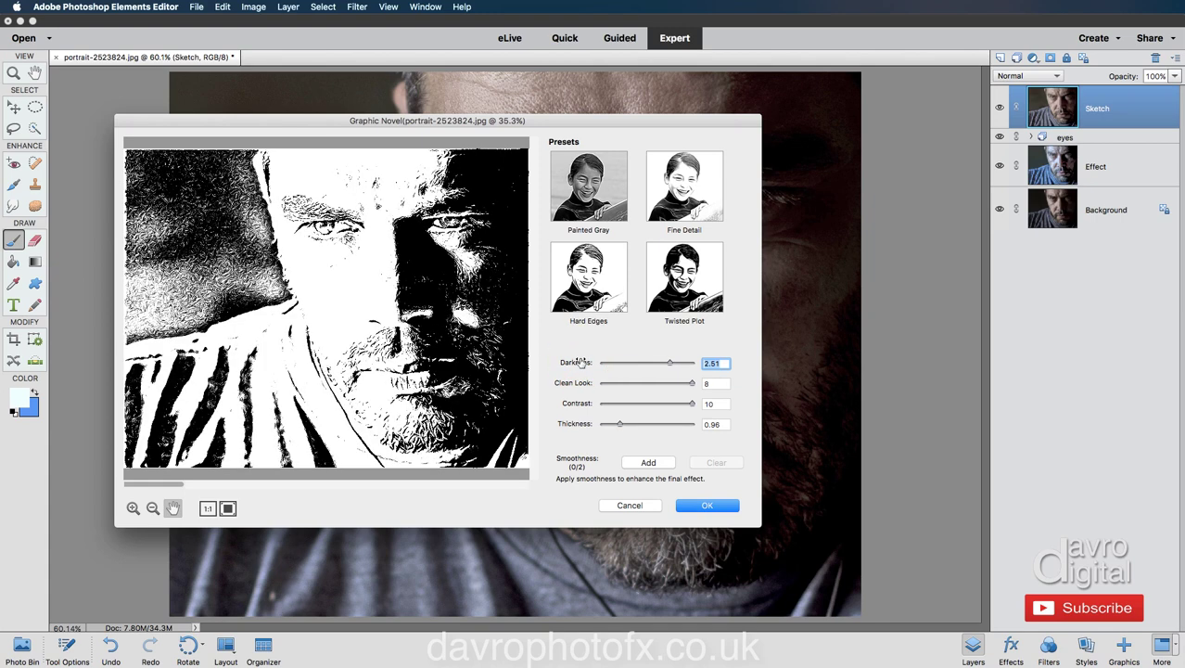
pyautogui.click(579, 362)
# Set Clean Look to 4.86 and Contrast to 6.07, then apply the filter.
pyautogui.click(662, 384)
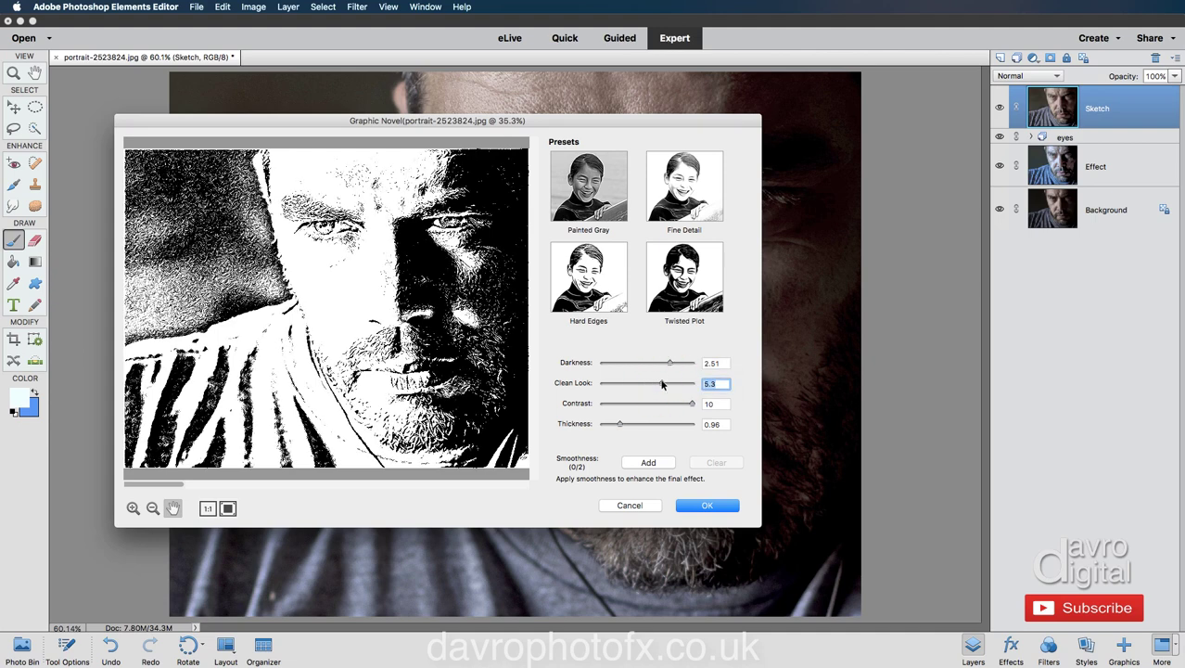
pyautogui.click(664, 385)
pyautogui.moveTo(661, 384); pyautogui.dragTo(657, 384)
pyautogui.moveTo(659, 387); pyautogui.dragTo(658, 388)
pyautogui.click(660, 404)
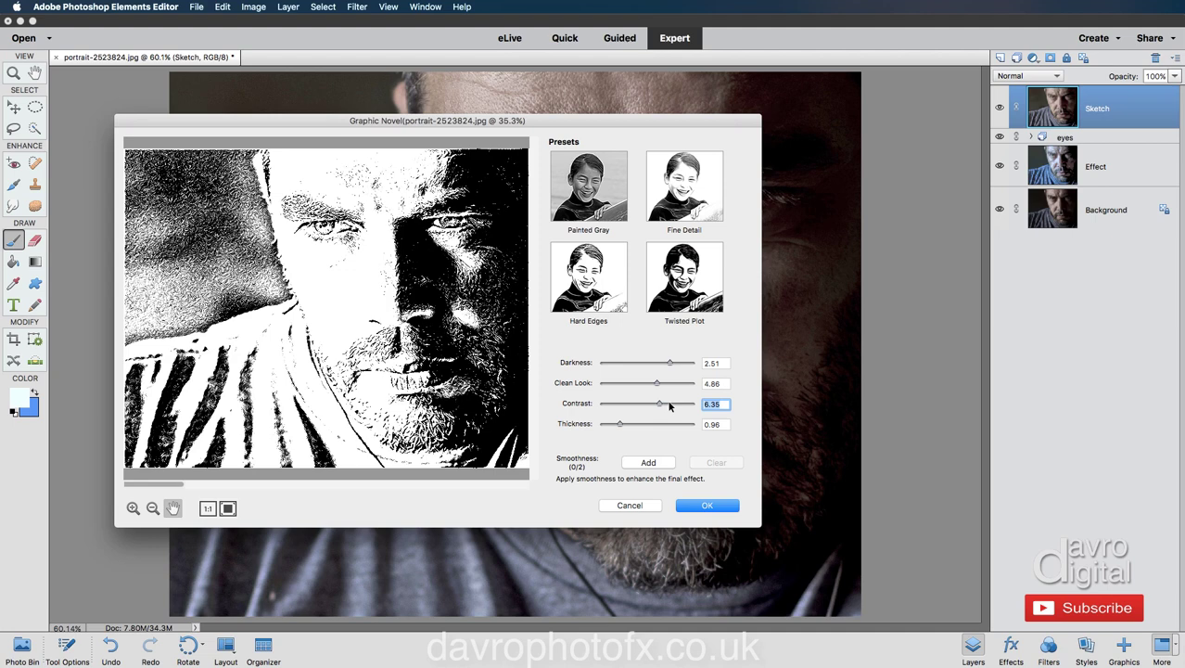
pyautogui.click(669, 404)
pyautogui.click(652, 405)
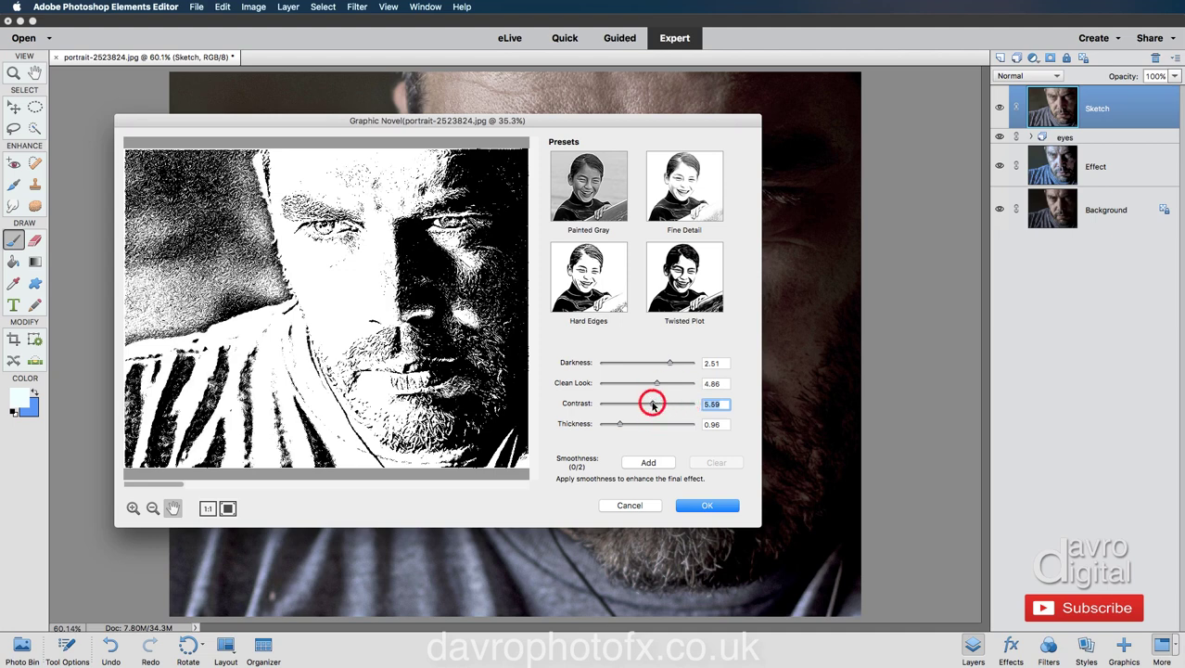
pyautogui.moveTo(652, 404); pyautogui.dragTo(657, 405)
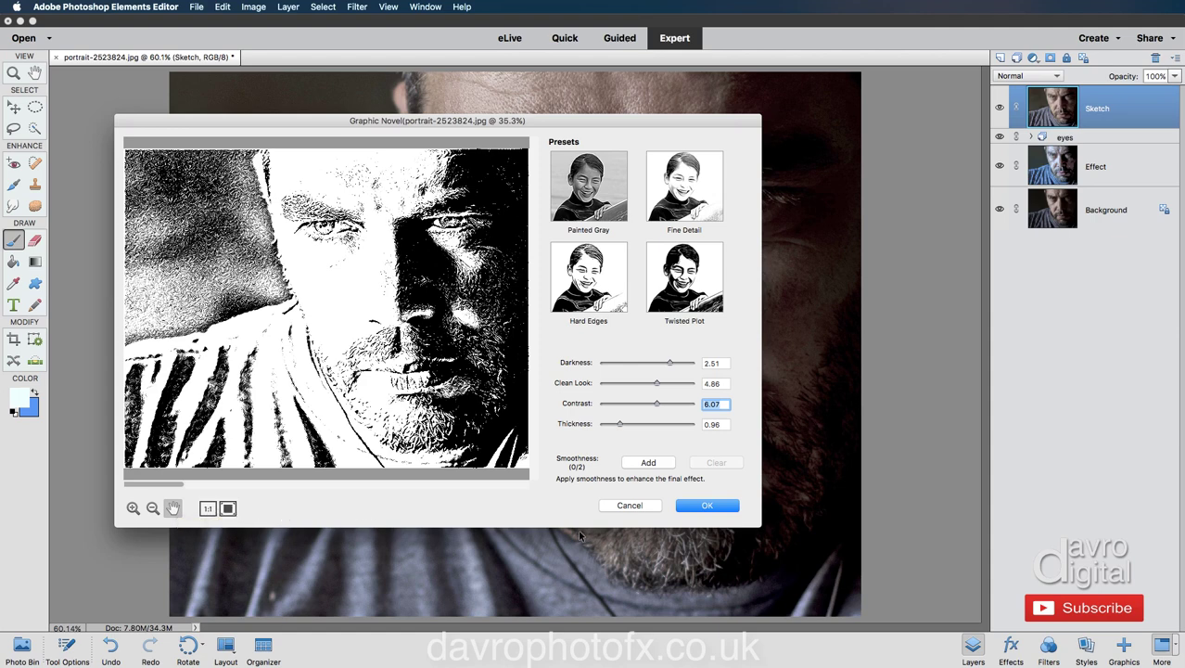
pyautogui.click(711, 506)
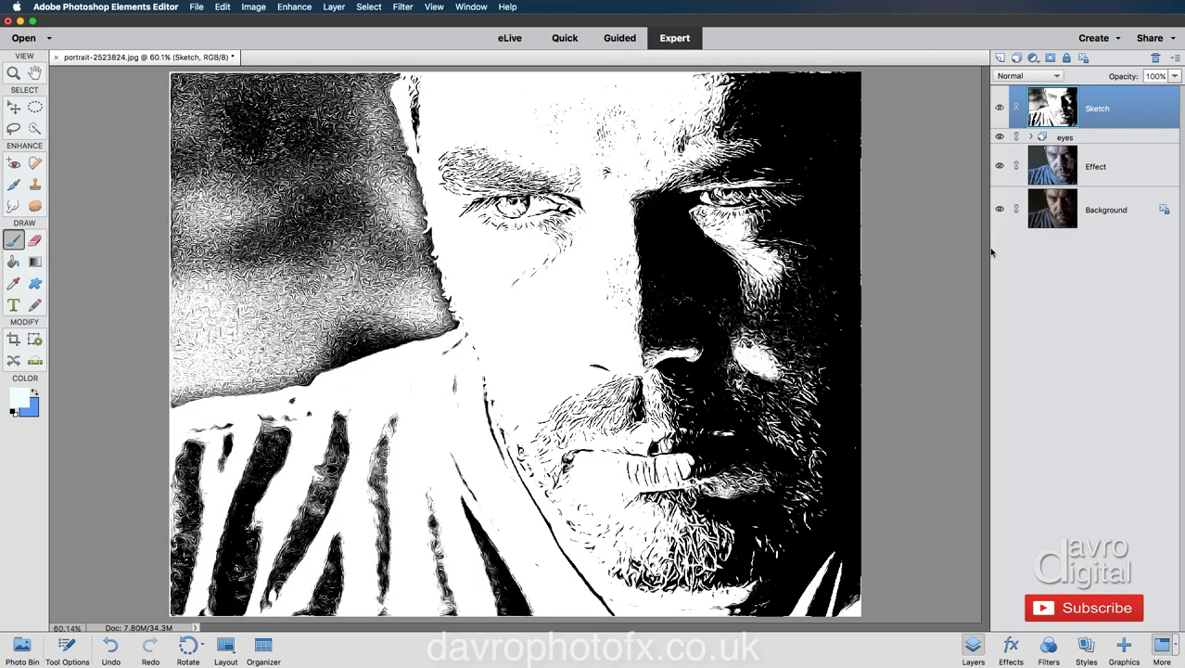
# Compare Multiply, Overlay and Soft Light on the Sketch layer, keeping Multiply.
pyautogui.click(1040, 76)
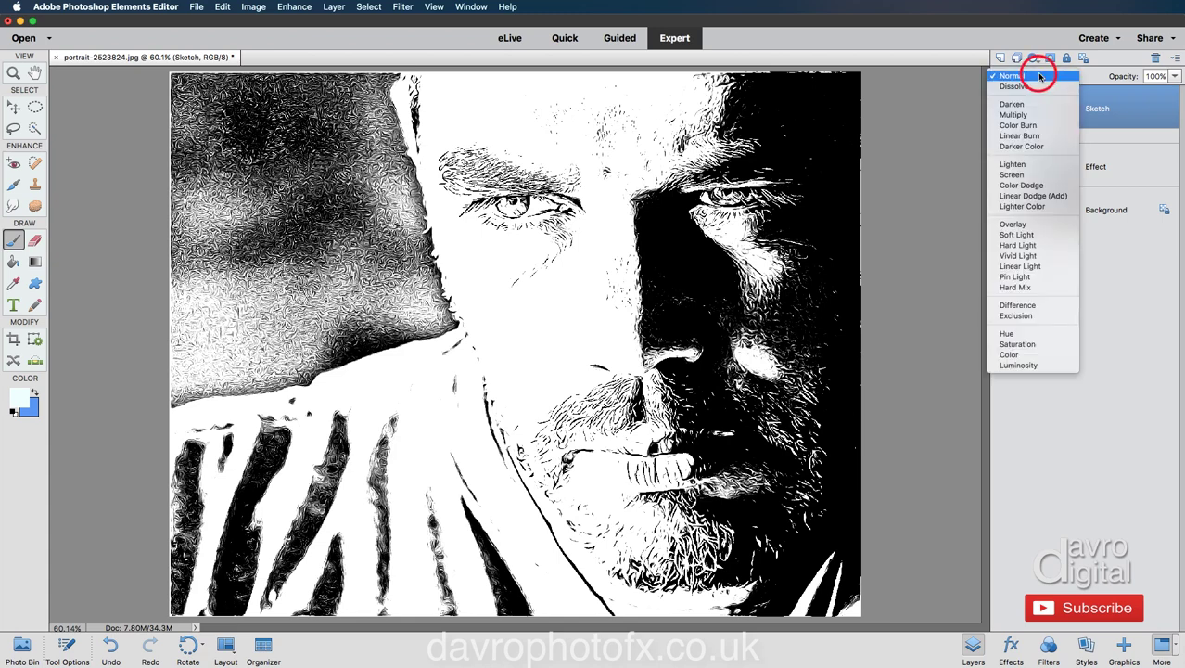
pyautogui.click(1020, 114)
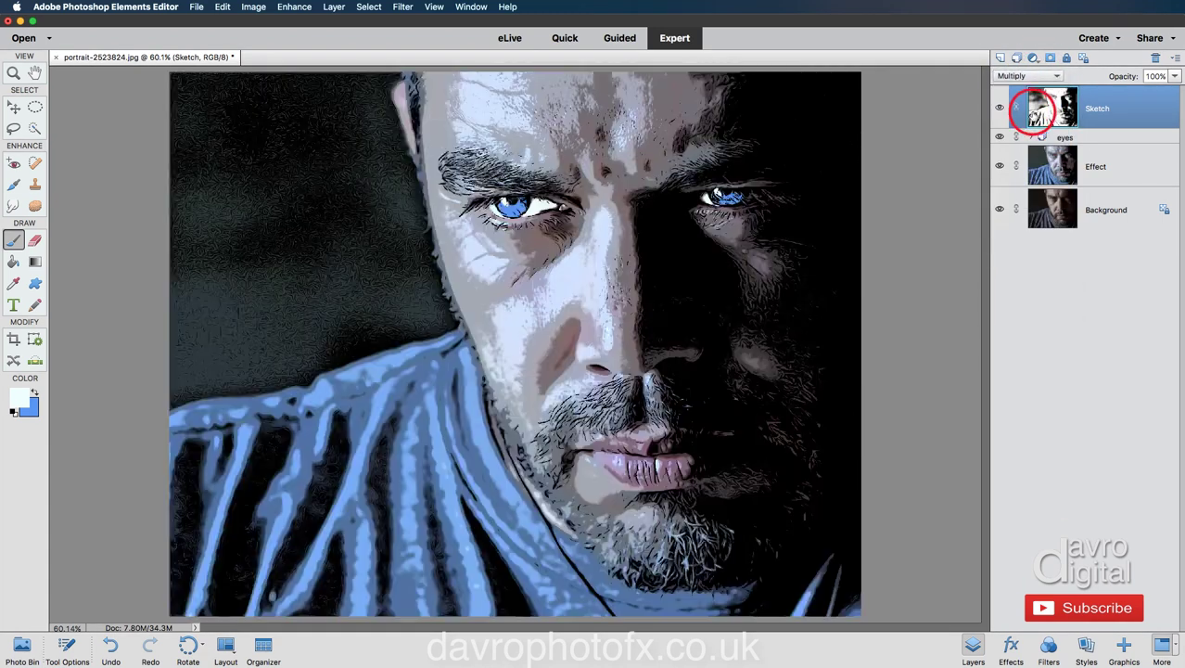
pyautogui.click(1032, 78)
pyautogui.click(1023, 184)
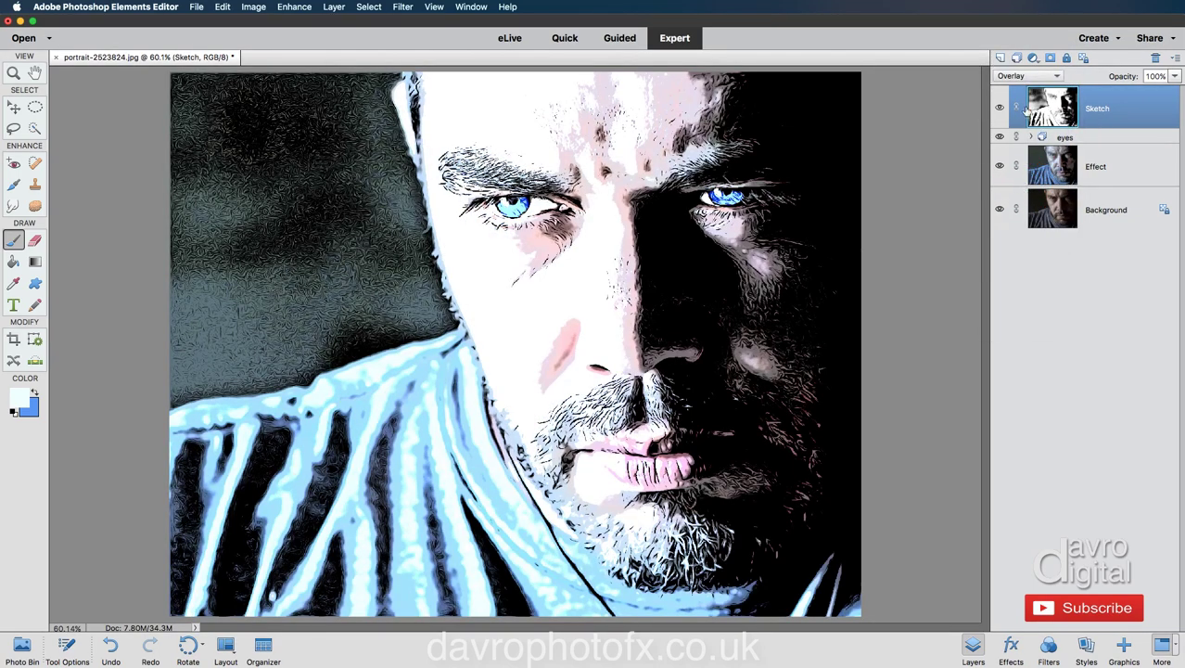
pyautogui.click(1027, 76)
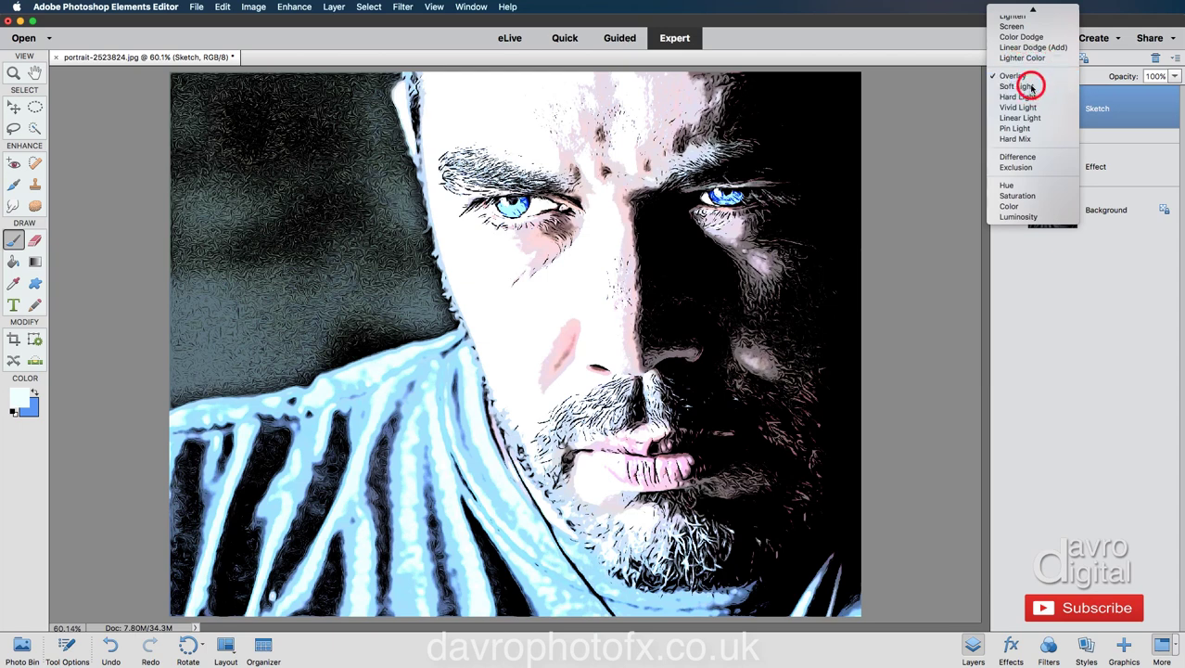
pyautogui.click(1032, 86)
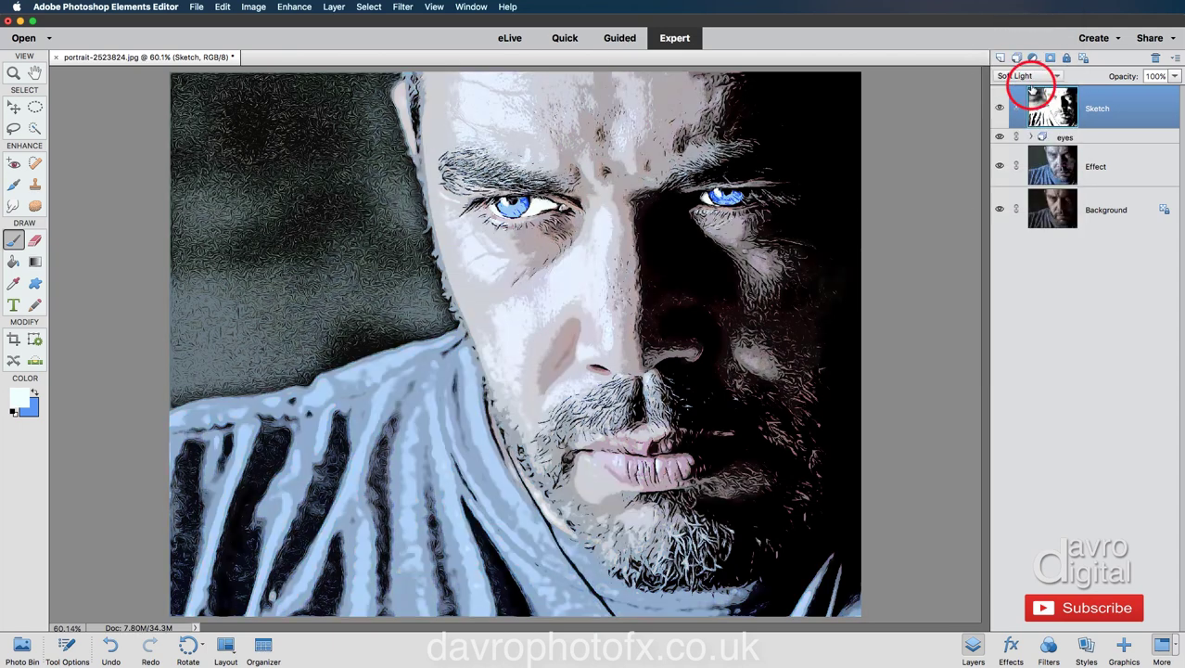
pyautogui.click(1033, 78)
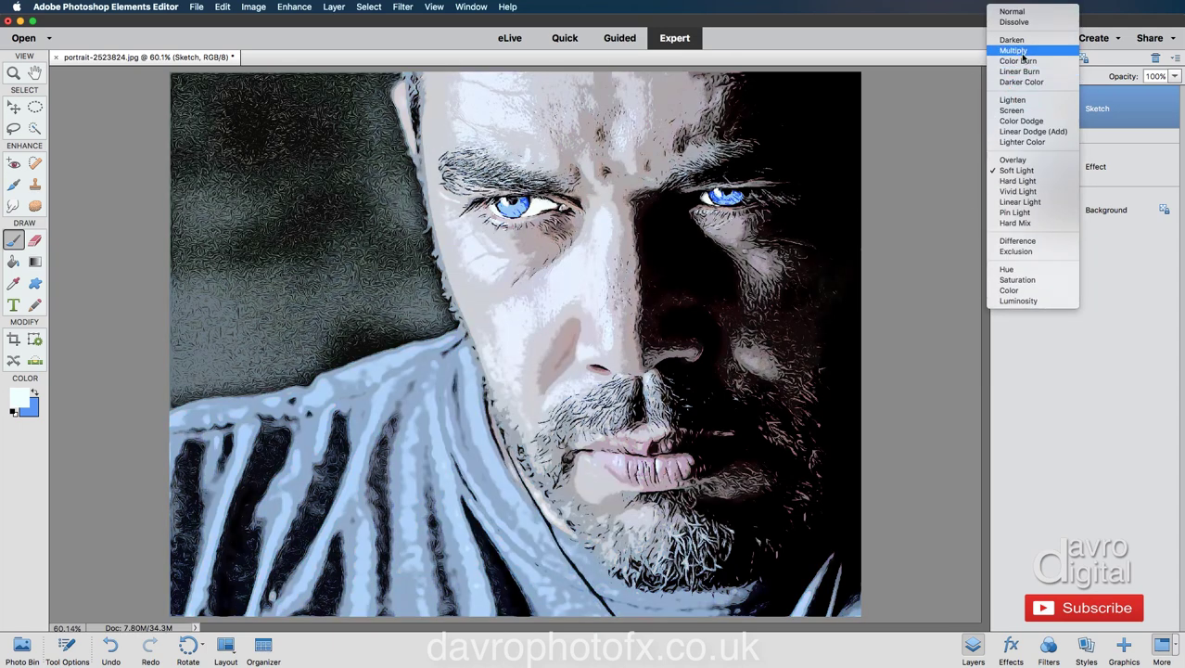
pyautogui.click(1020, 50)
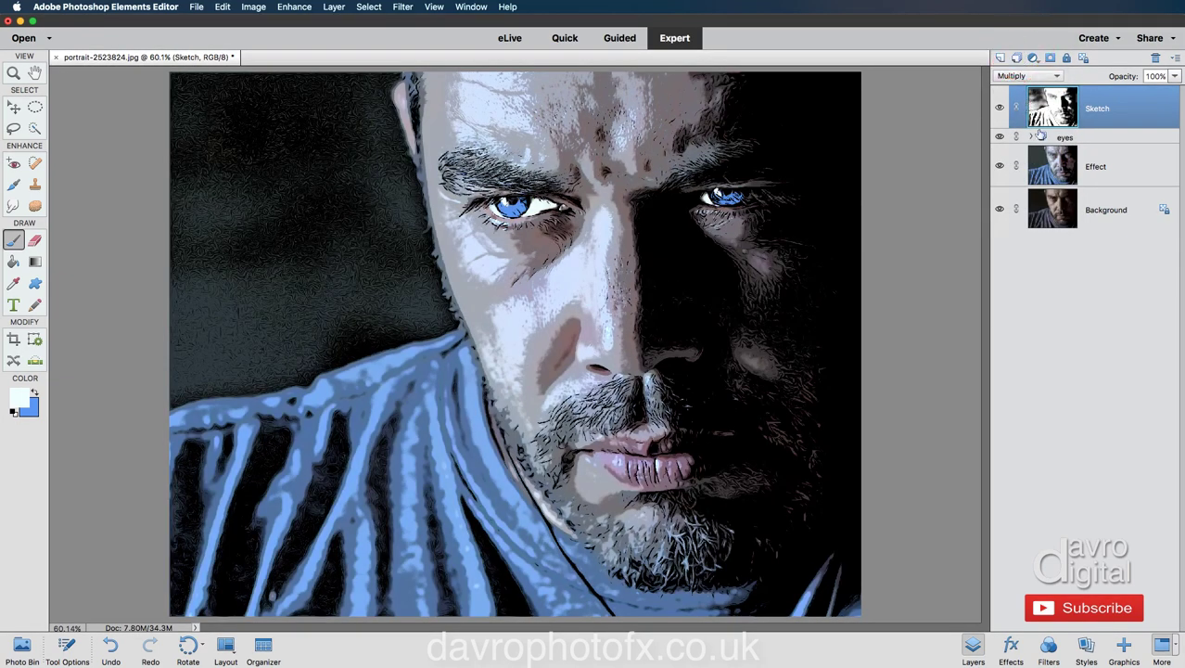
pyautogui.click(1066, 136)
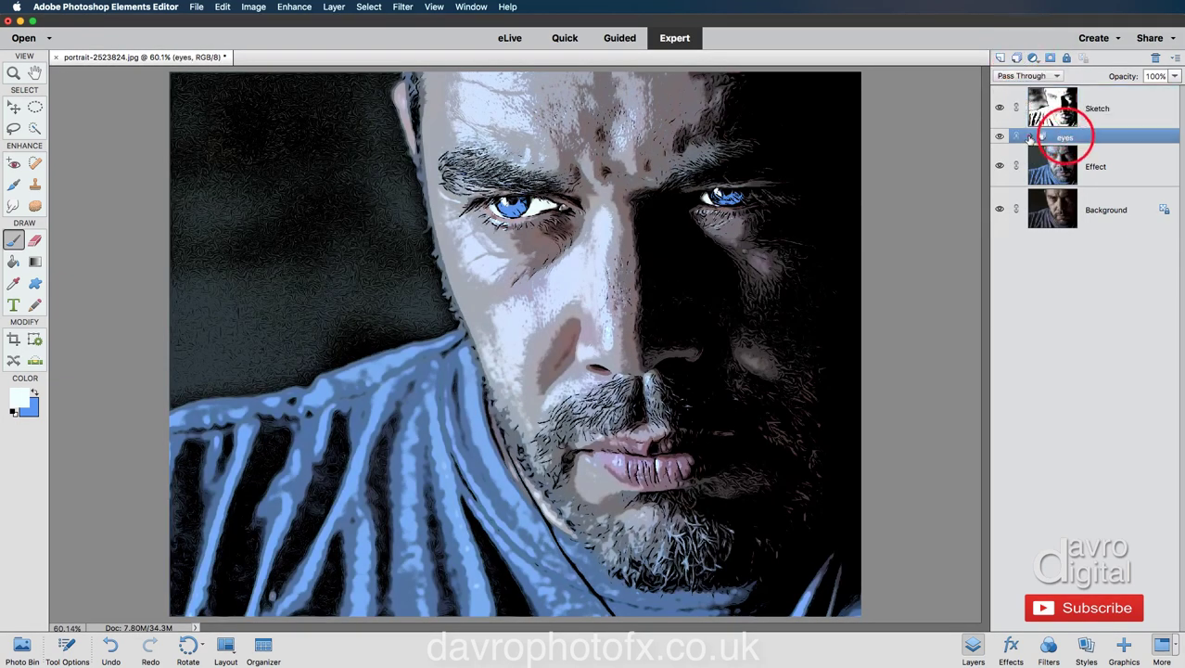
# Expand the eyes group and lower the opacity of the White and Blue layers.
pyautogui.click(1030, 137)
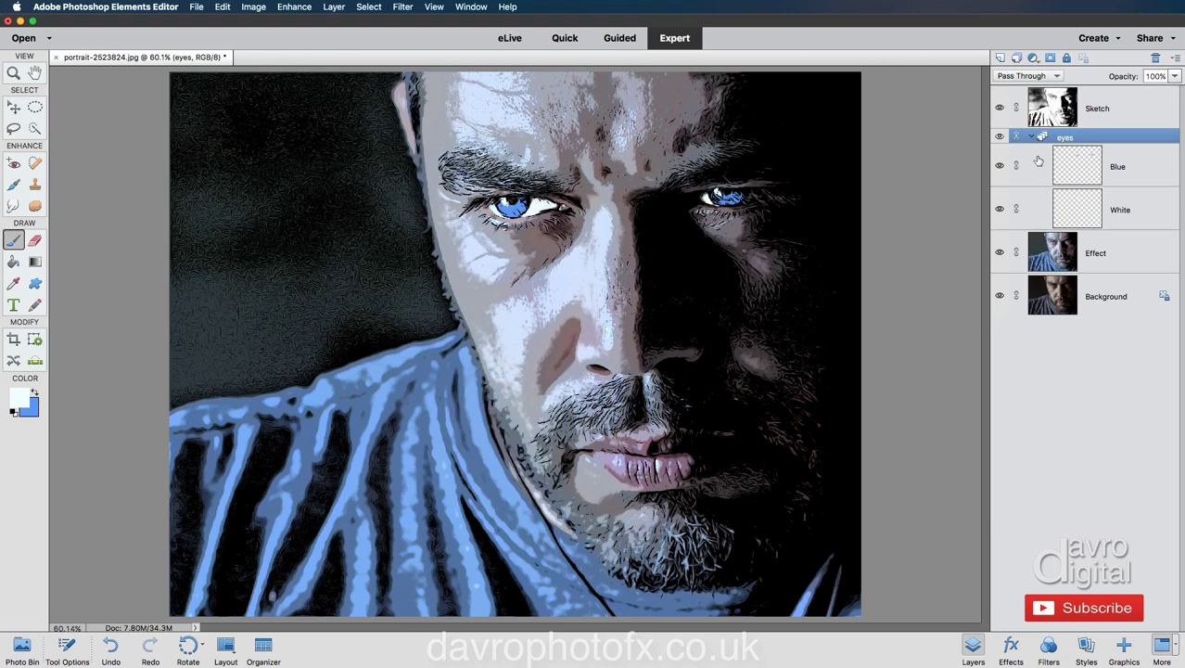
pyautogui.click(1076, 204)
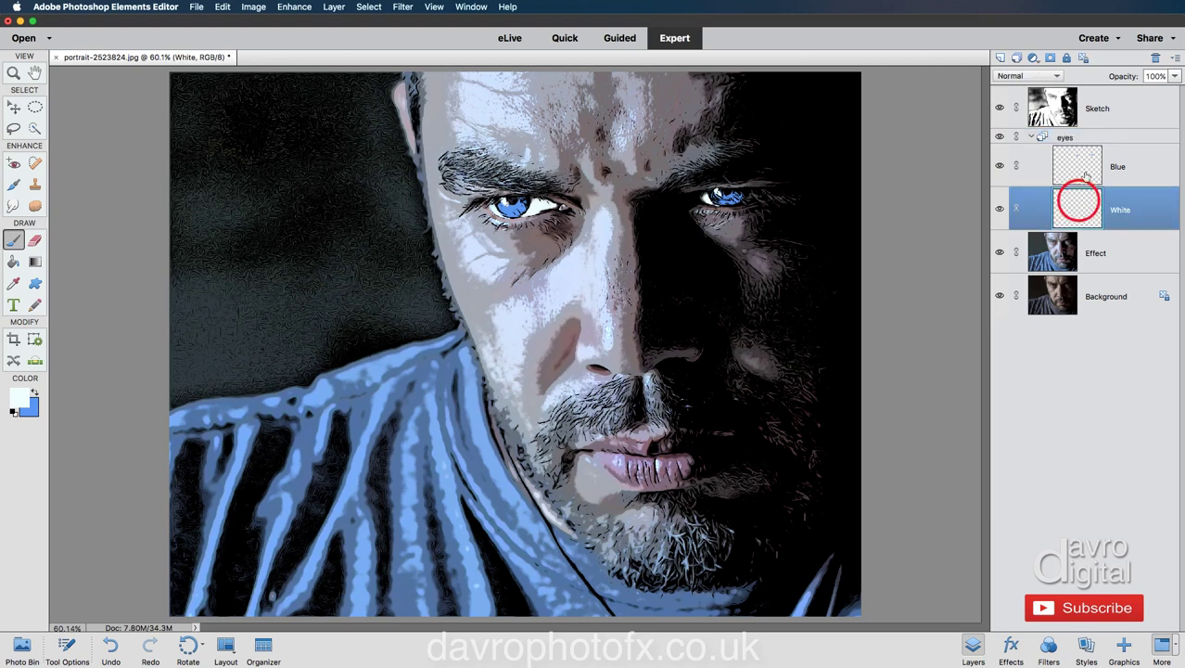
pyautogui.moveTo(1125, 78); pyautogui.dragTo(1107, 77)
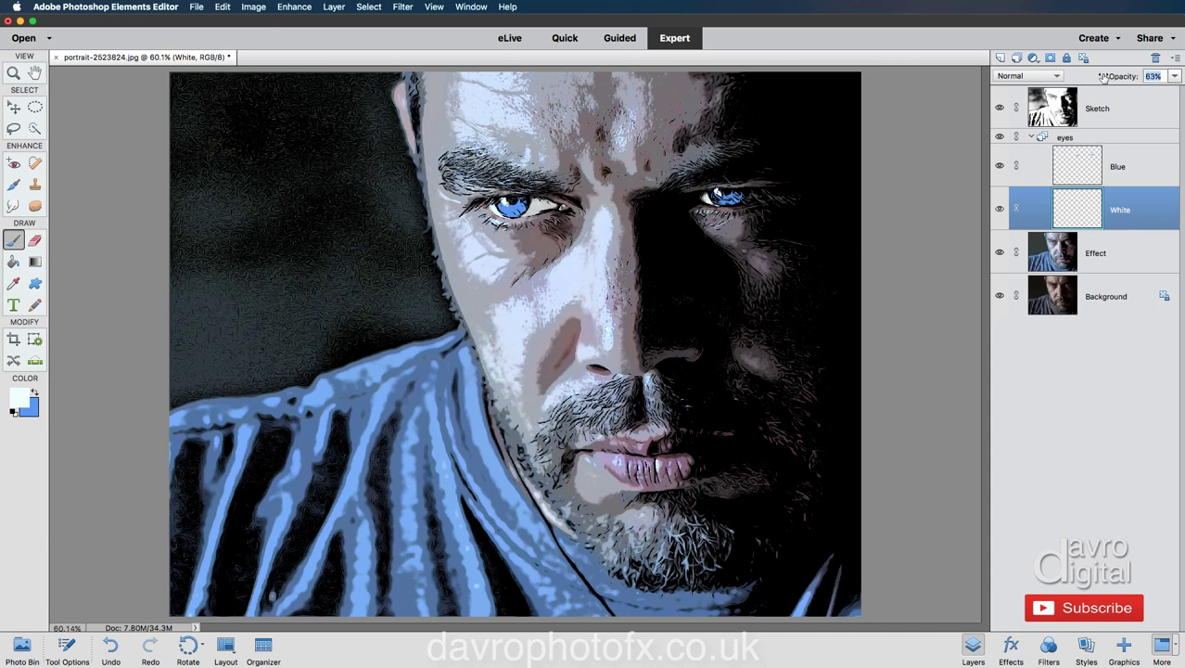
pyautogui.click(1128, 167)
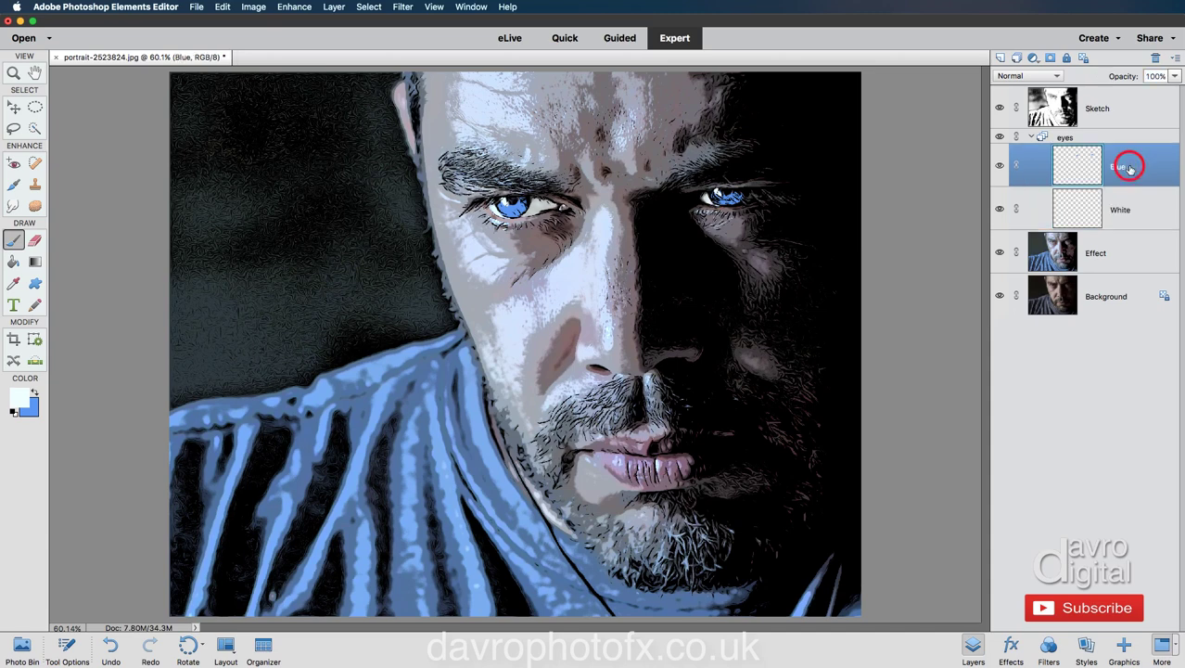
pyautogui.click(1121, 76)
pyautogui.moveTo(1120, 76); pyautogui.dragTo(1105, 77)
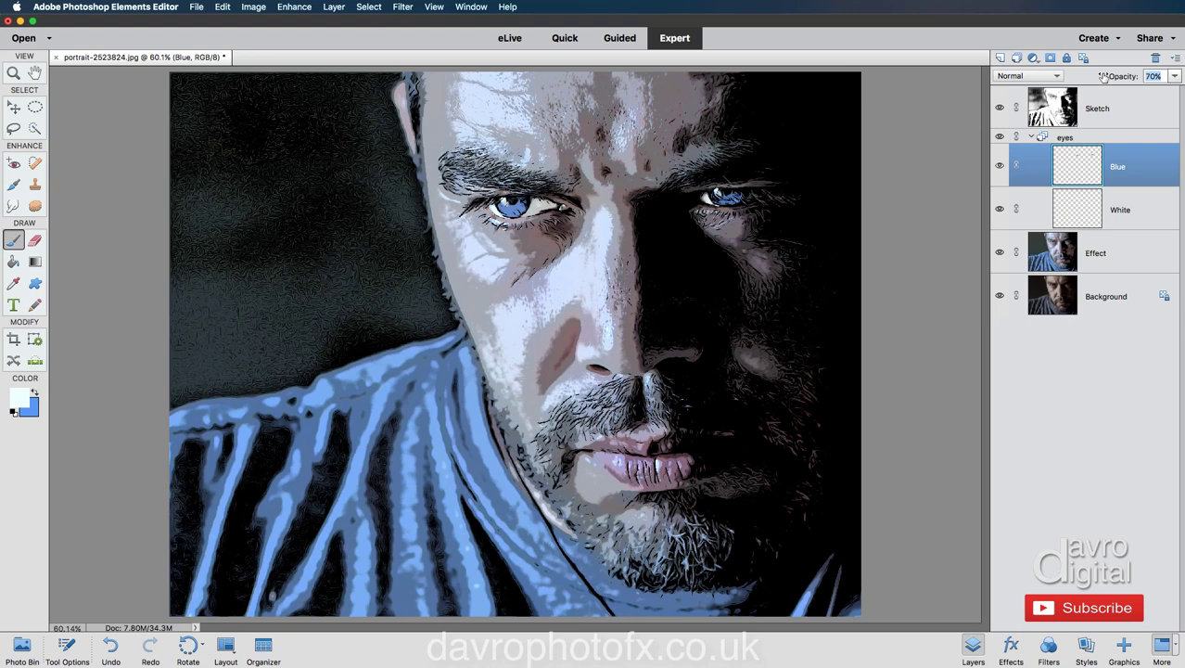
# Collapse the eyes group, set its opacity to 100%, and select Sketch.
pyautogui.click(1032, 138)
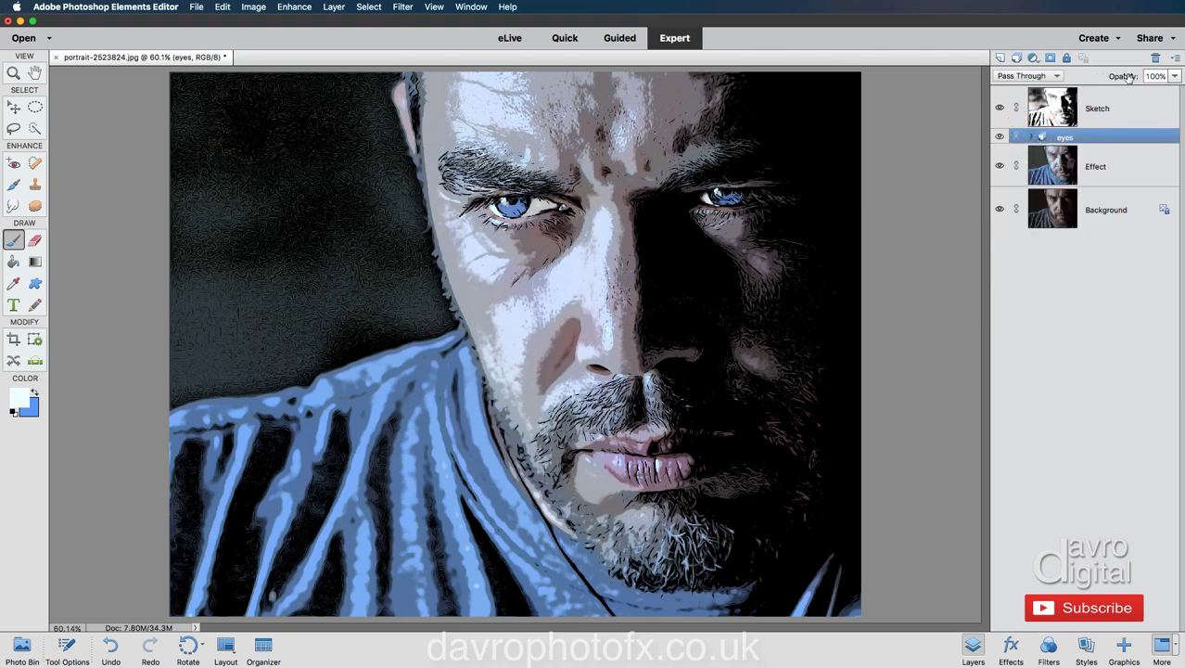
pyautogui.moveTo(1128, 78); pyautogui.dragTo(1118, 78)
pyautogui.press('Return')
pyautogui.click(1120, 108)
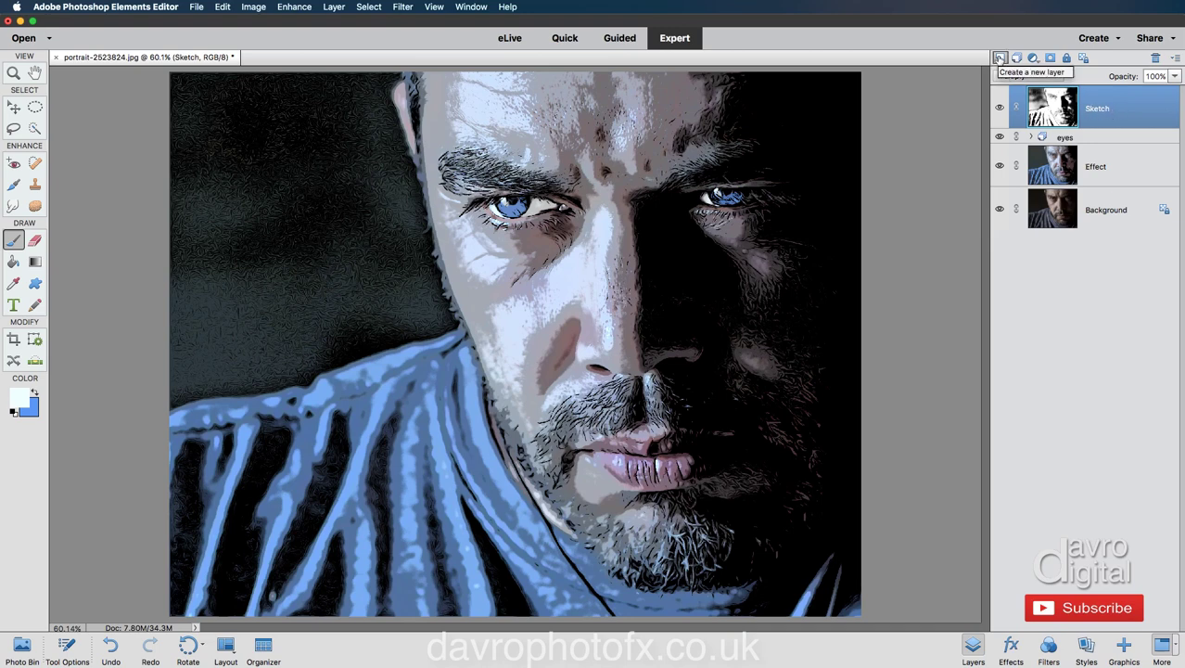
# Add a new Layer 1 on top and fill it with 50% Gray.
pyautogui.click(1000, 57)
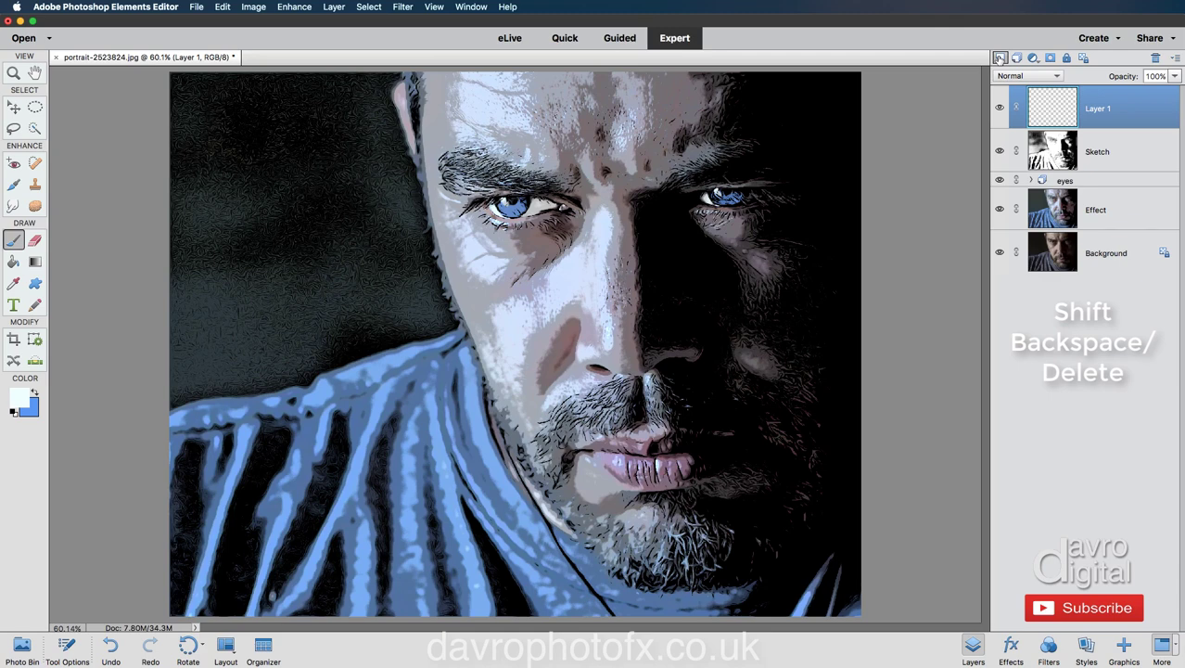
pyautogui.hotkey('shift', 'BackSpace')
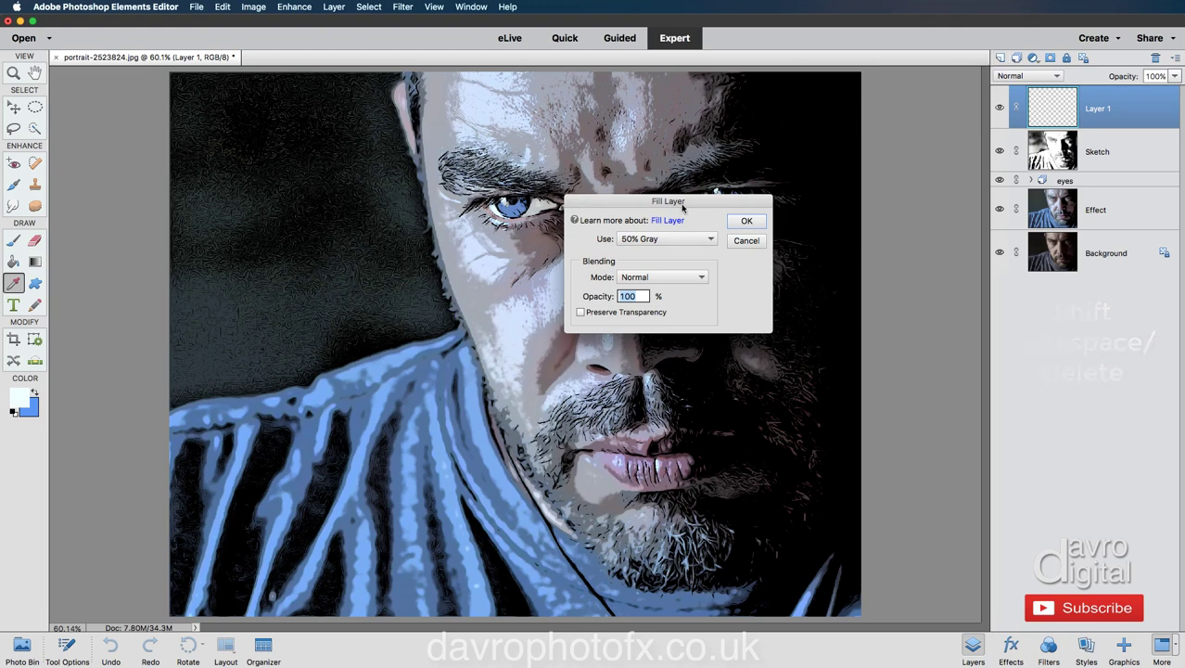
pyautogui.click(637, 240)
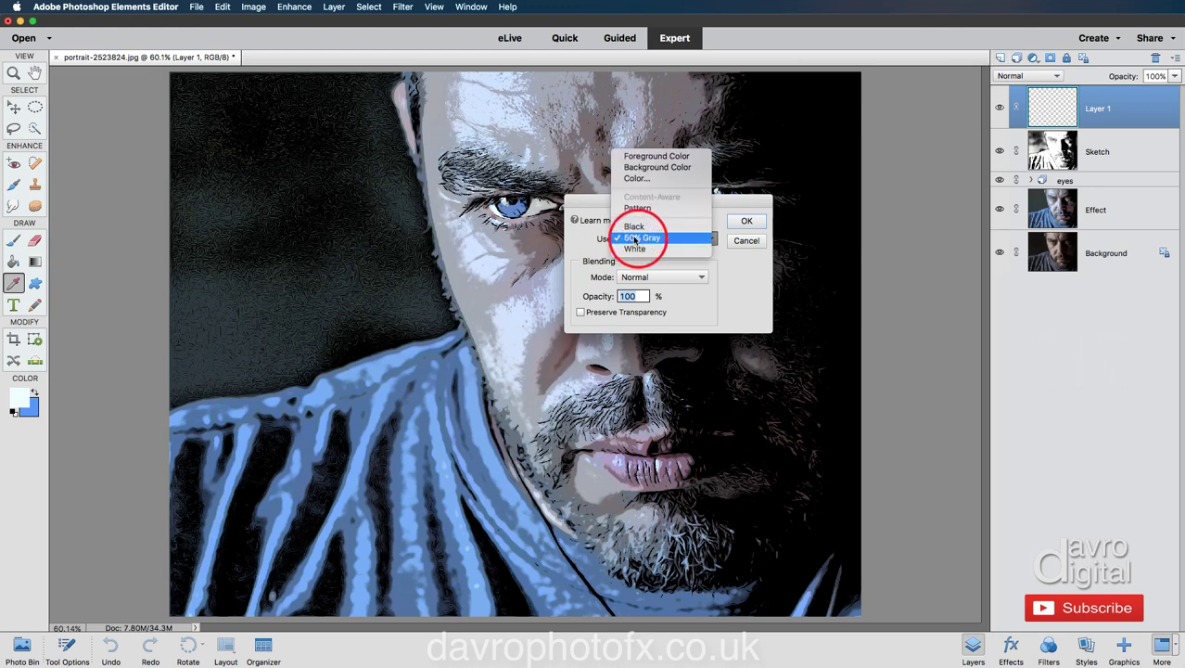
pyautogui.click(664, 238)
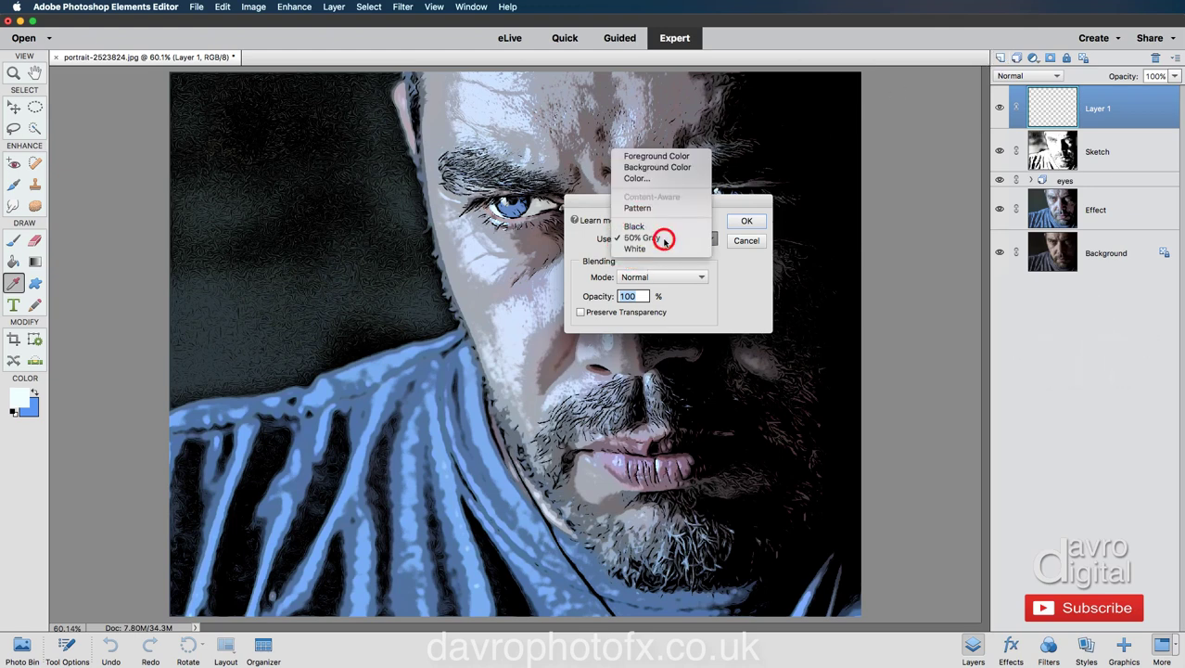
pyautogui.click(750, 223)
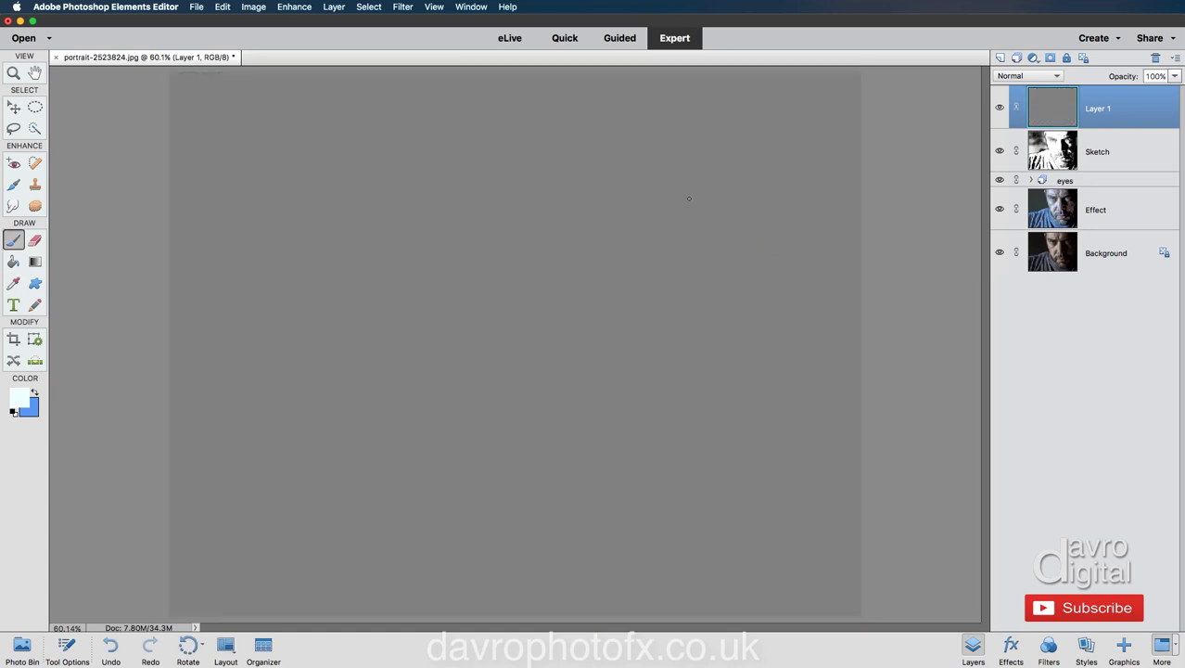
# Duplicate the gray layer twice and hide both copies.
pyautogui.press('h')
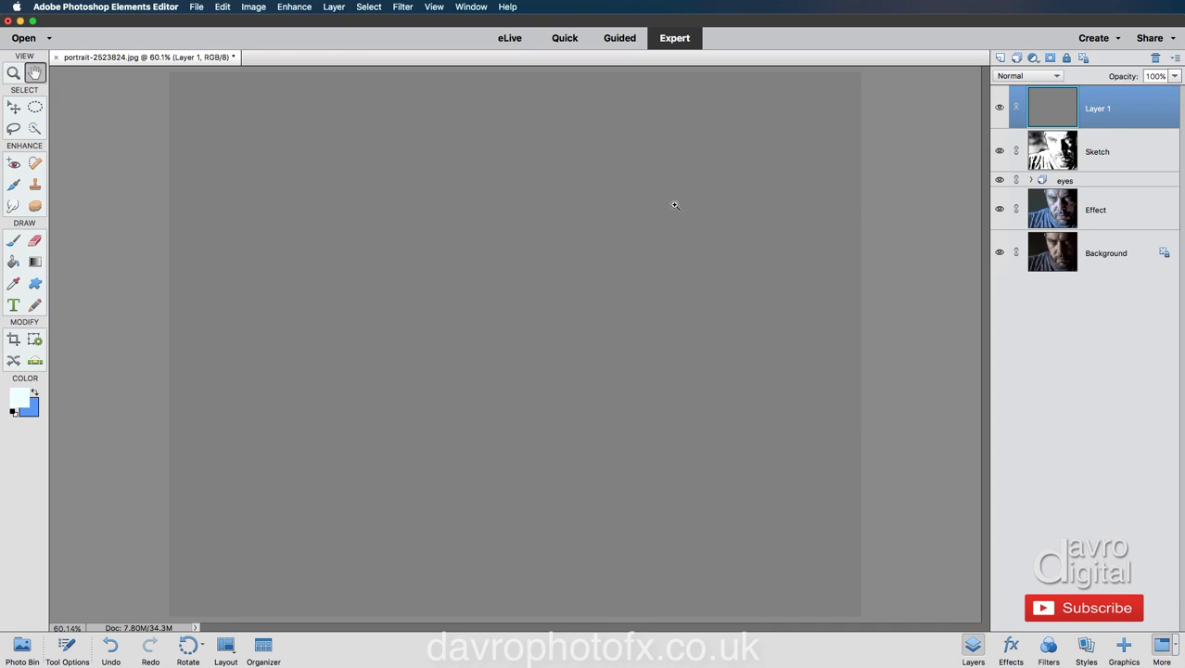
pyautogui.press('super+j')
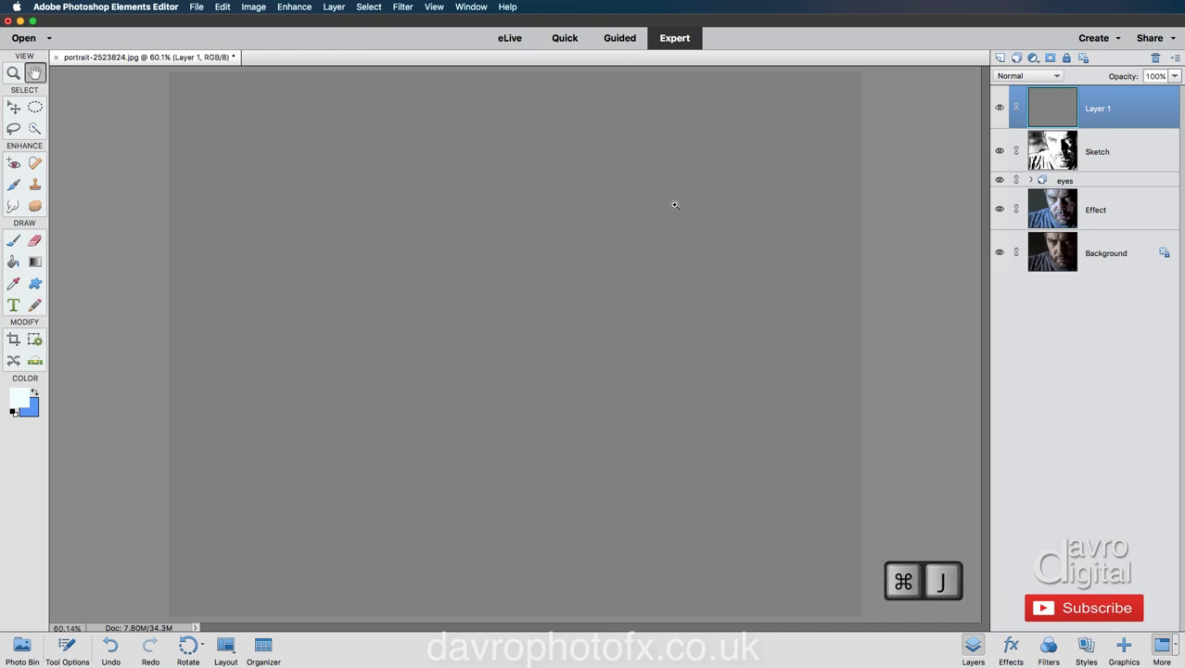
pyautogui.press('super+j')
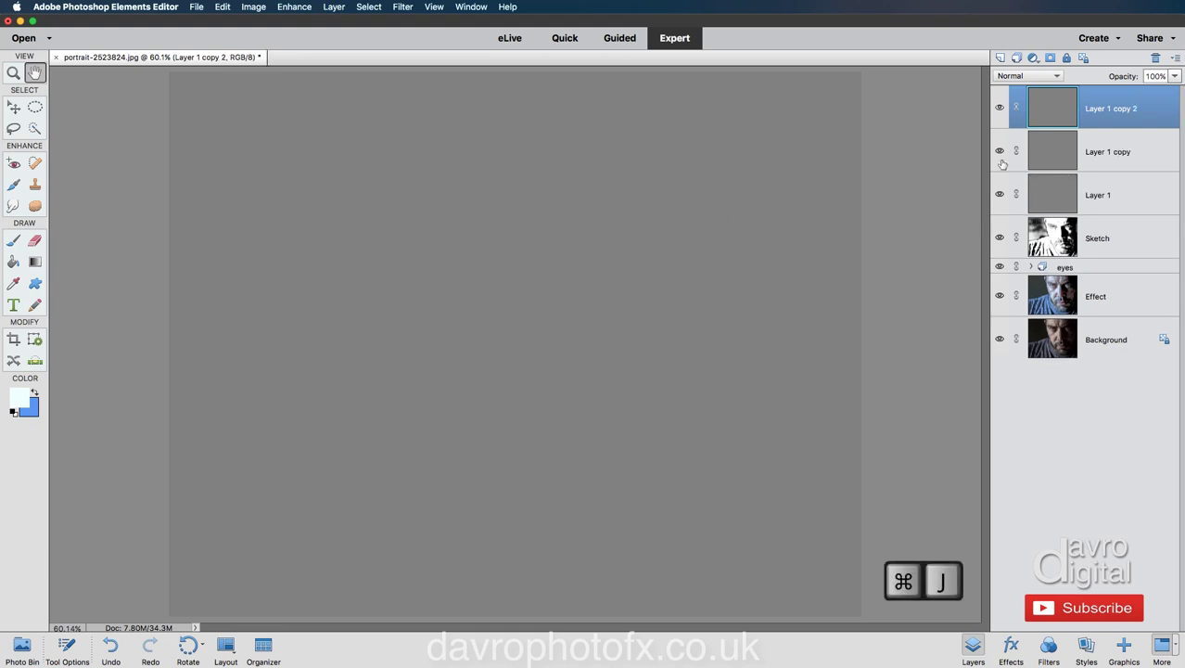
pyautogui.click(999, 108)
pyautogui.click(999, 150)
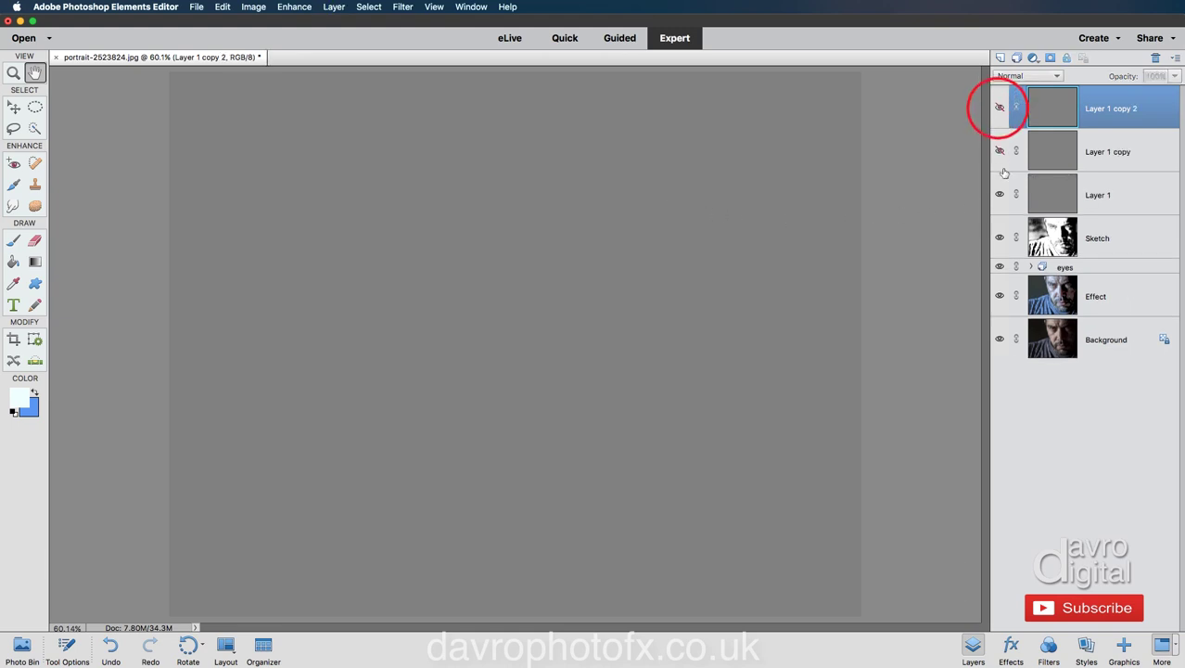
# Rename the original gray Layer 1 to 'Spots'.
pyautogui.click(1063, 193)
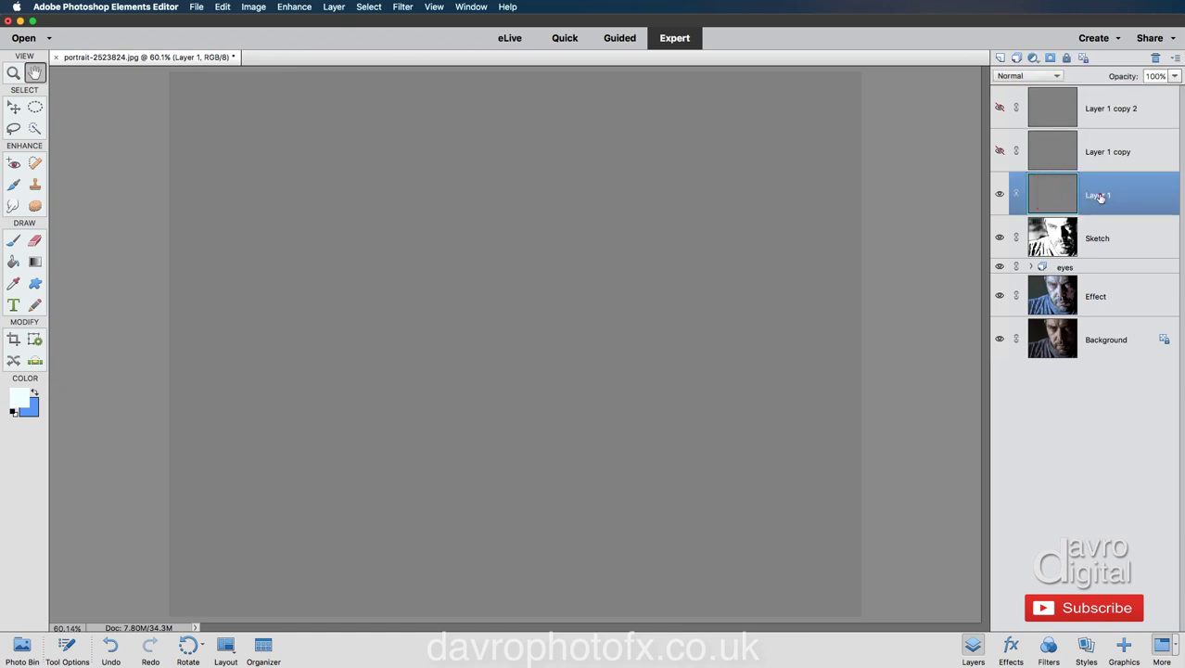
pyautogui.doubleClick(1100, 195)
pyautogui.write('Spots')
pyautogui.press('Return')
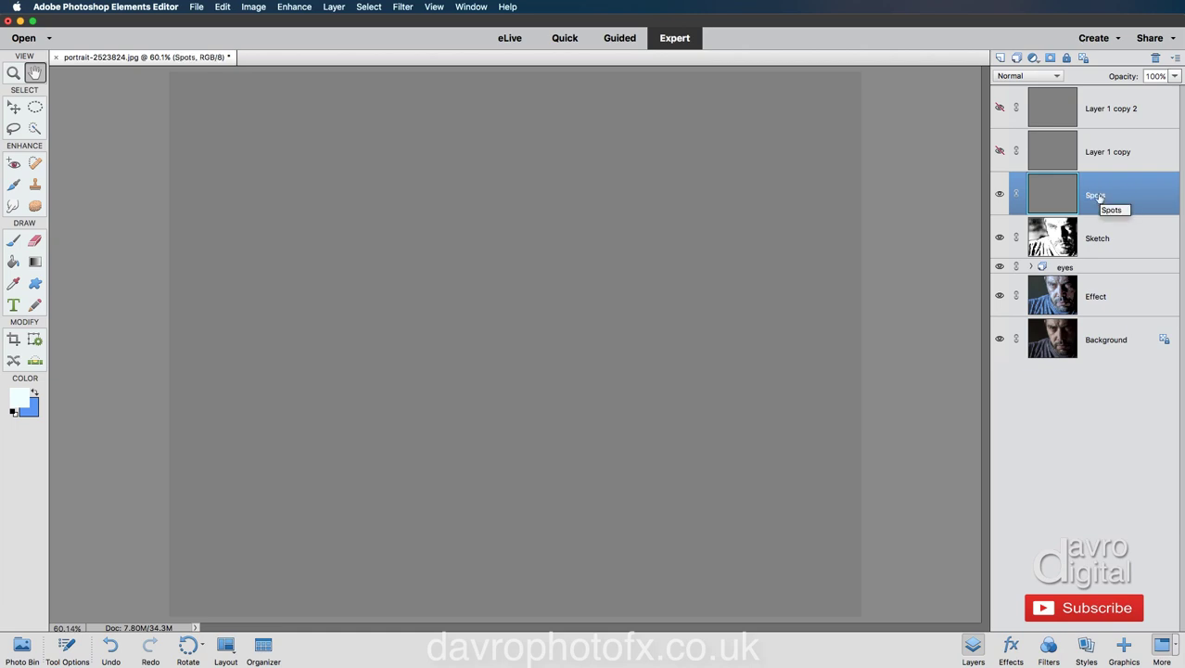
# Apply the Pixelate > Color Halftone filter to the Spots layer.
pyautogui.click(402, 9)
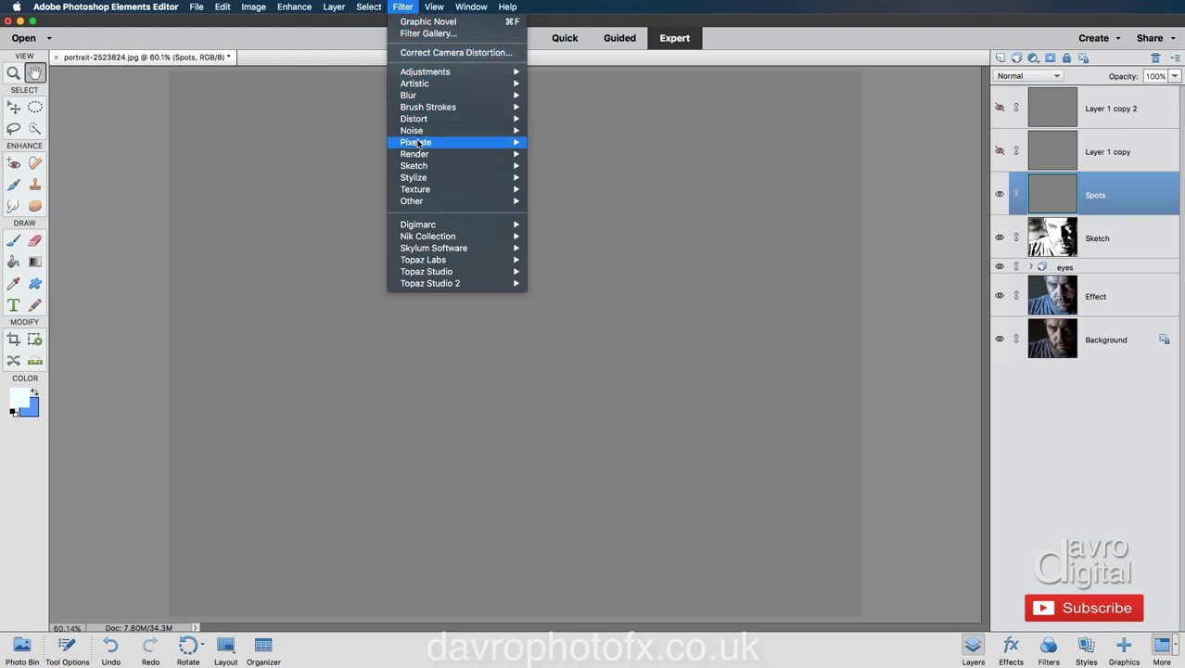
pyautogui.moveTo(422, 145)
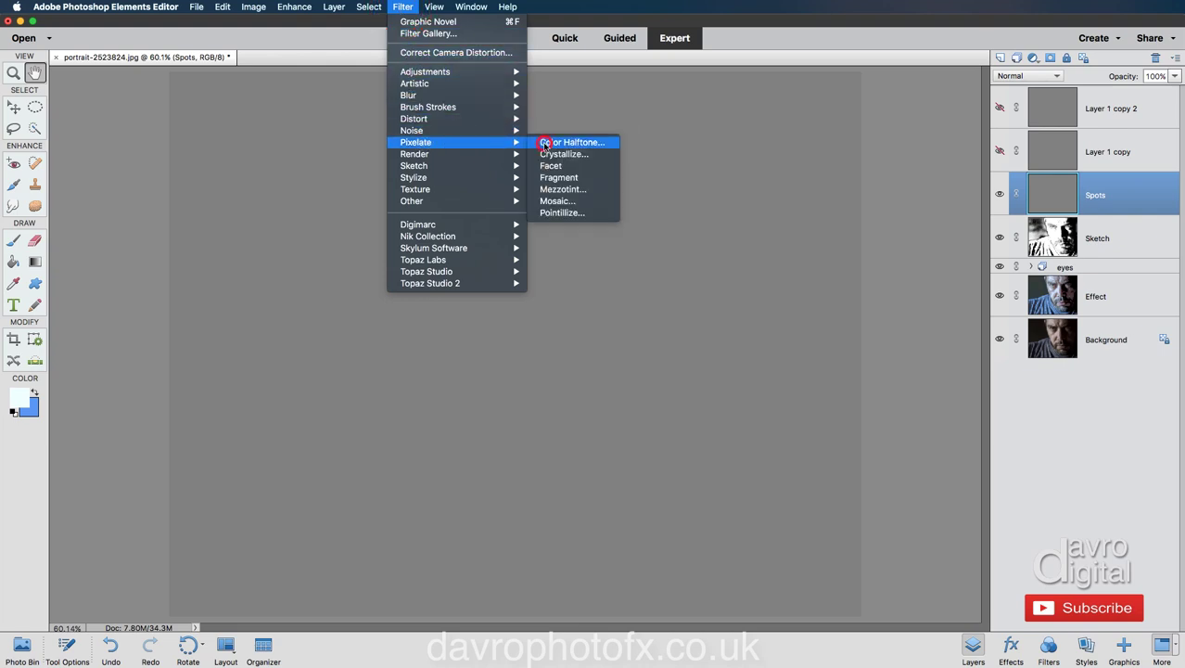
pyautogui.click(545, 145)
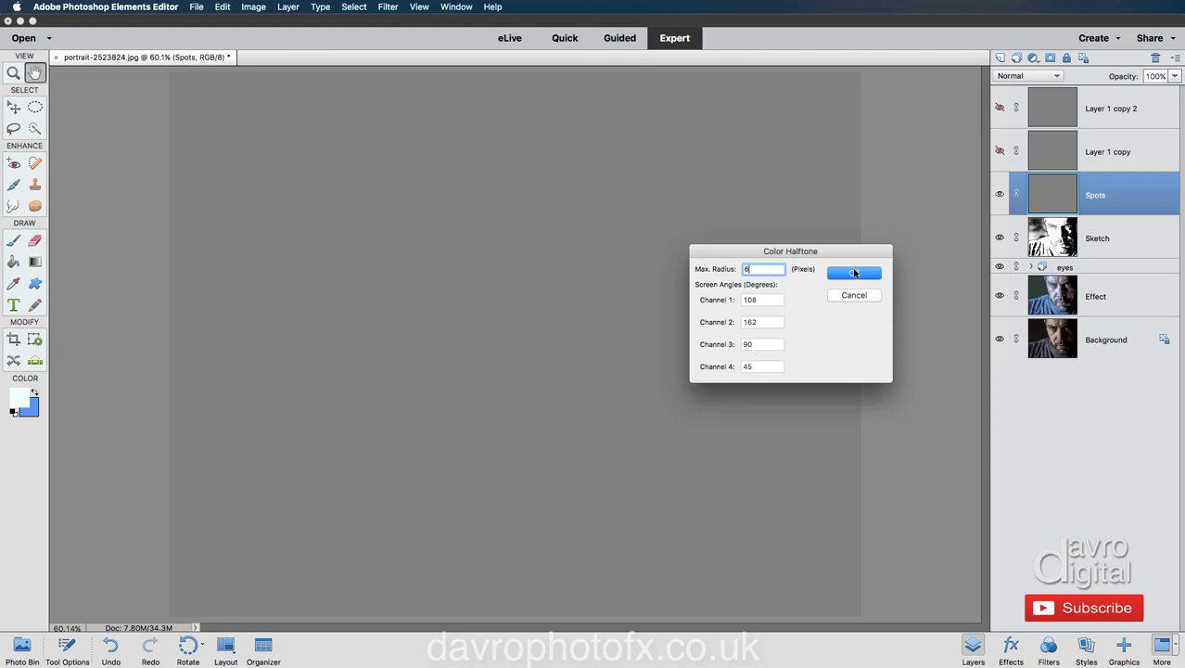
pyautogui.click(854, 272)
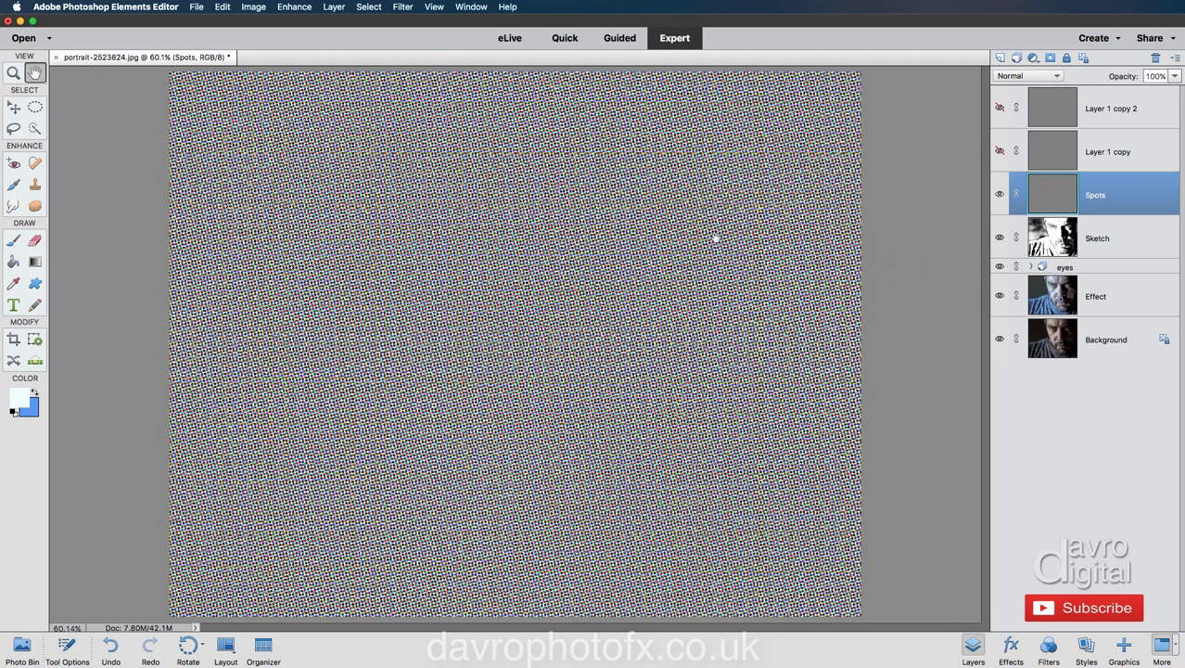
# Blend Spots in Soft Light at 47% opacity and toggle it to compare.
pyautogui.click(1016, 76)
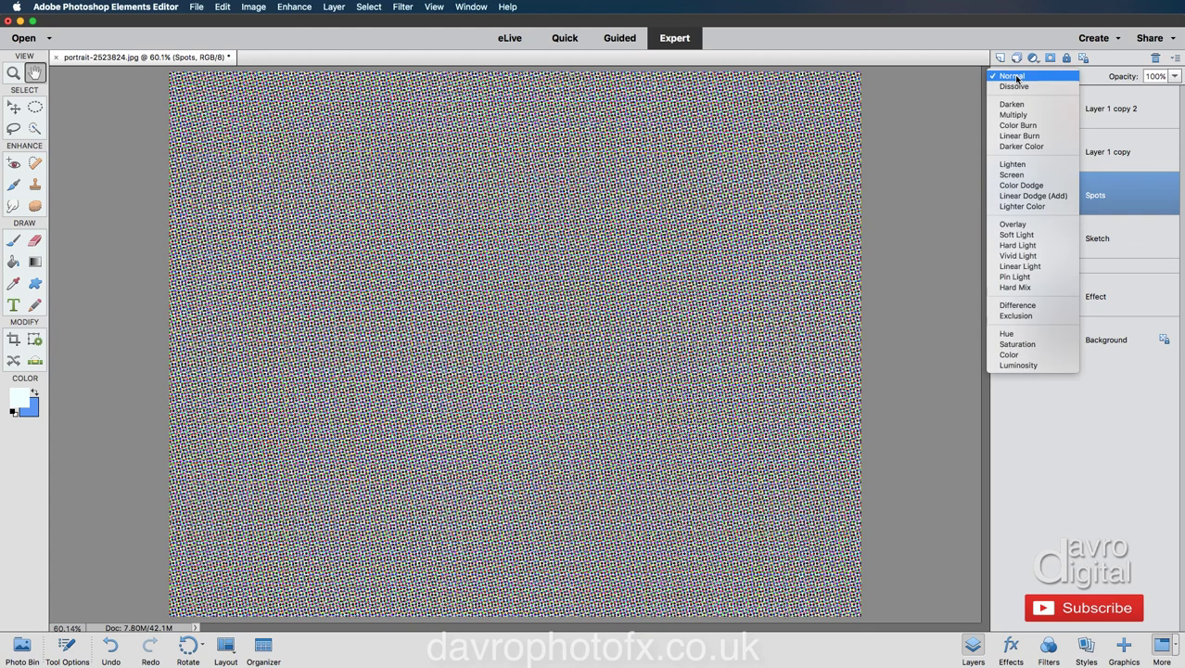
pyautogui.click(1017, 232)
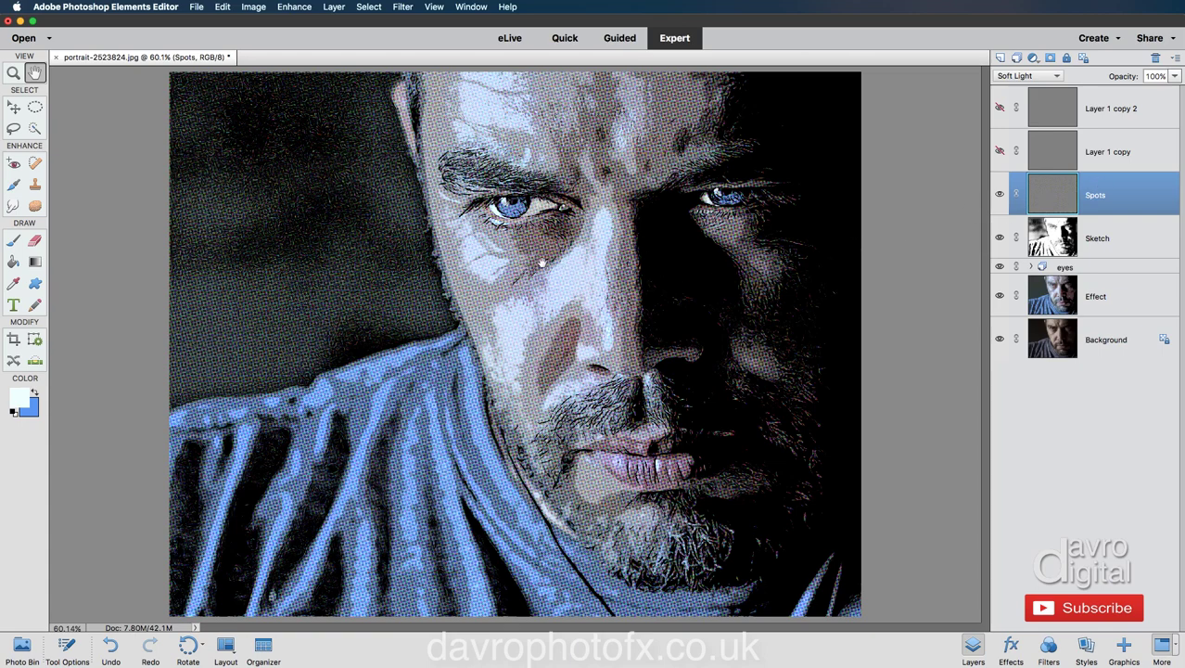
pyautogui.press('super+1')
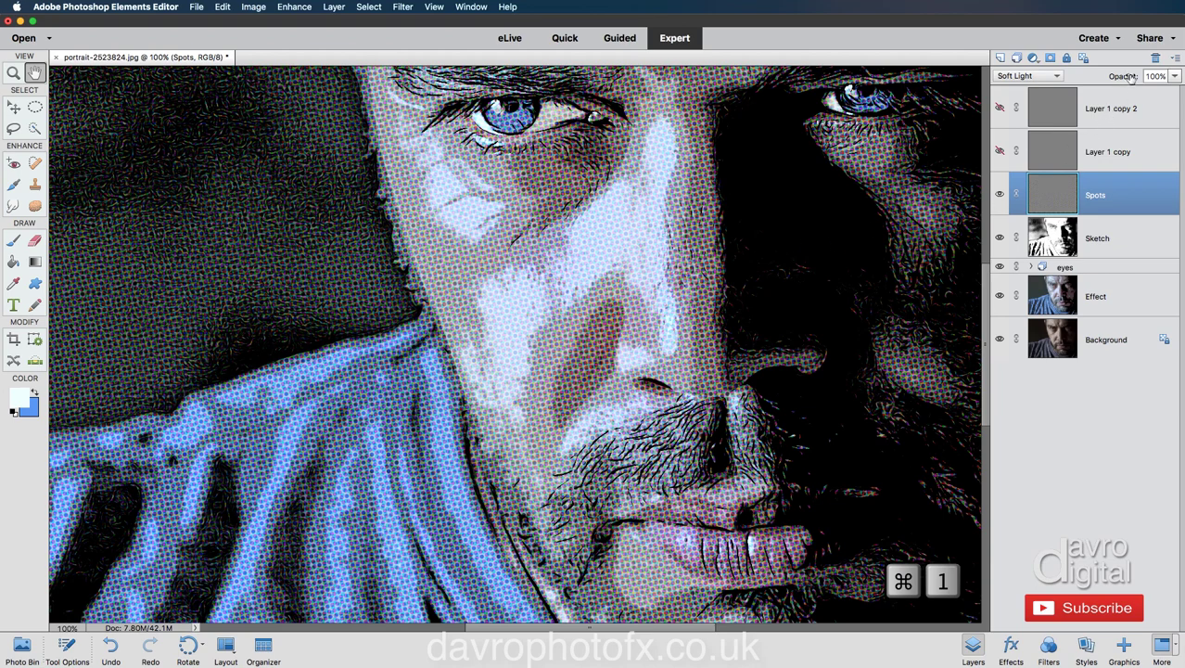
pyautogui.moveTo(1129, 76); pyautogui.dragTo(1106, 78)
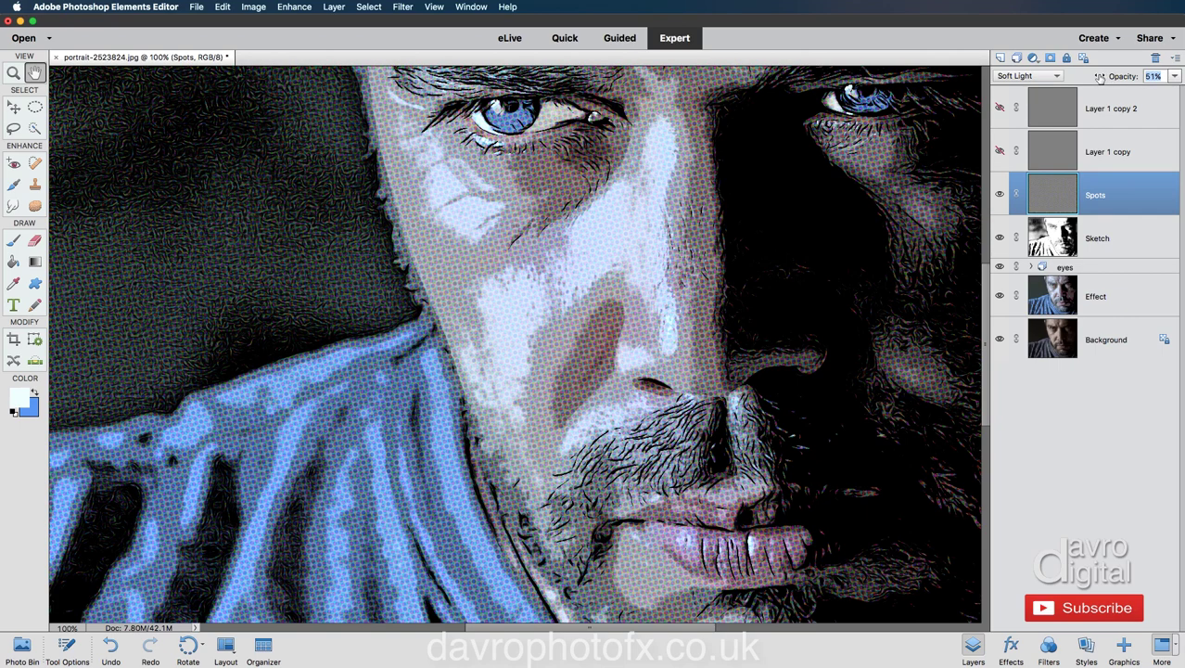
pyautogui.moveTo(1100, 77); pyautogui.dragTo(1098, 77)
pyautogui.click(1000, 192)
pyautogui.click(1000, 193)
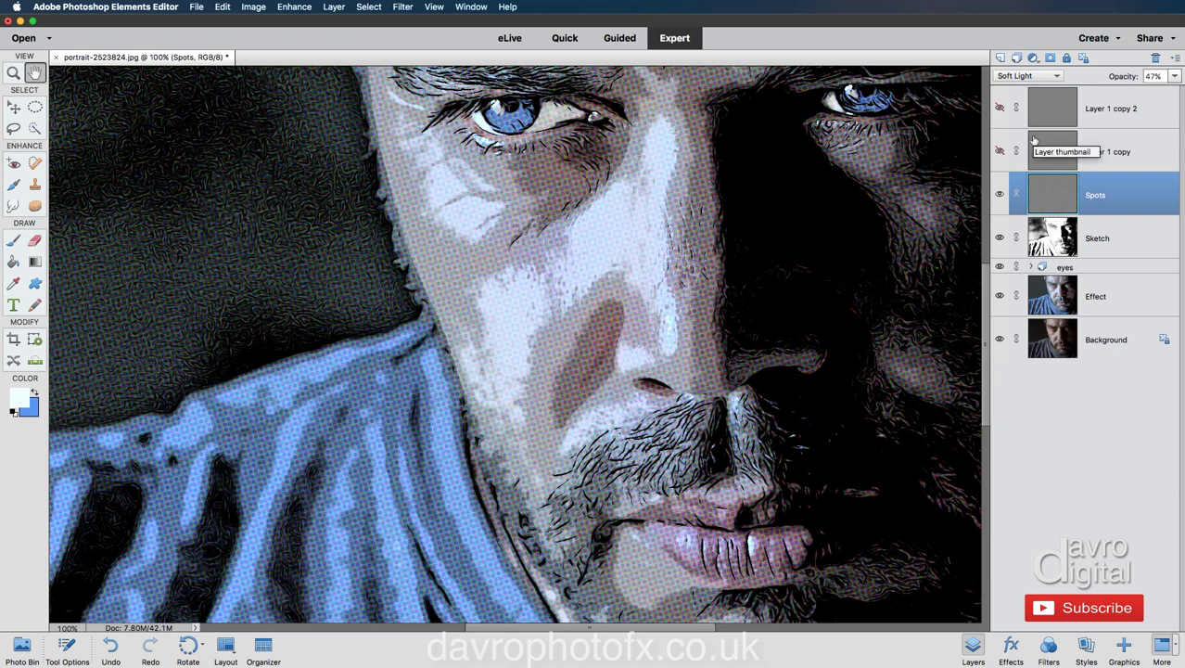
pyautogui.press('super+0')
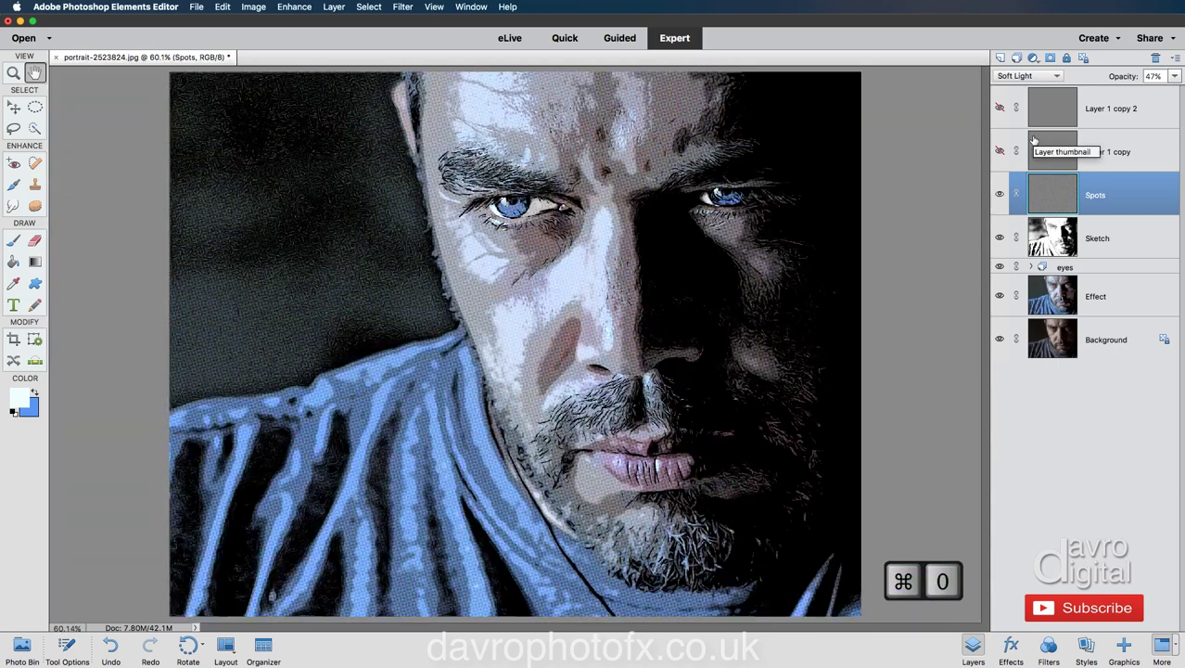
# Make Layer 1 copy visible and rename it 'Frame1'.
pyautogui.click(1110, 153)
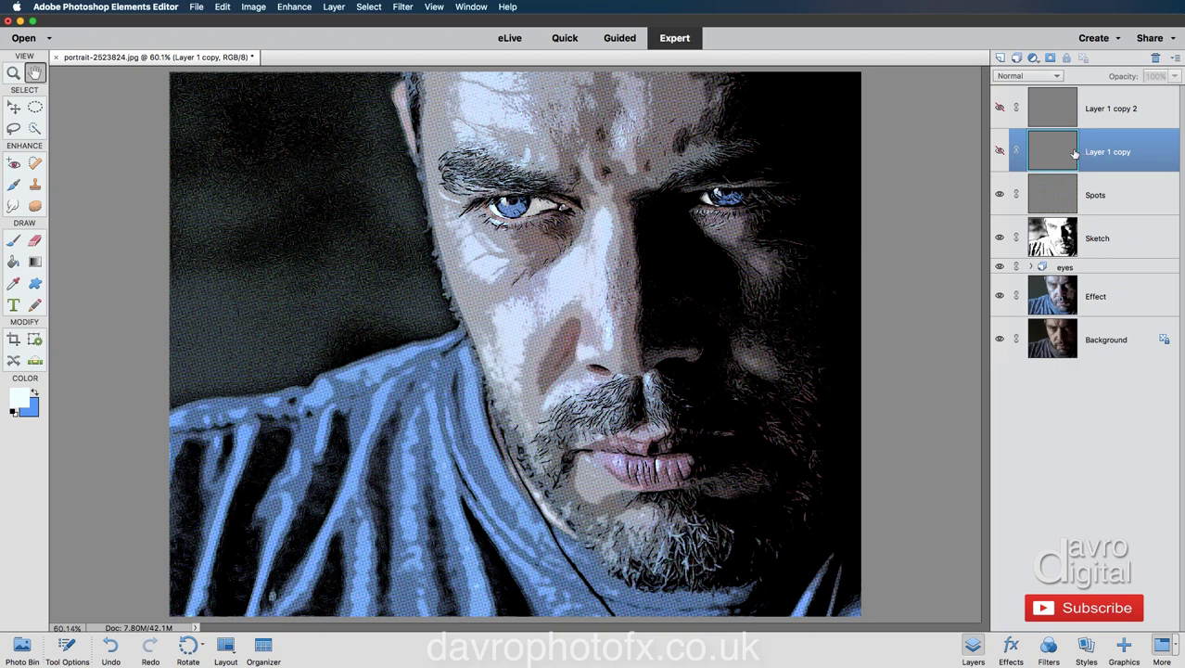
pyautogui.click(1000, 151)
pyautogui.click(1000, 151)
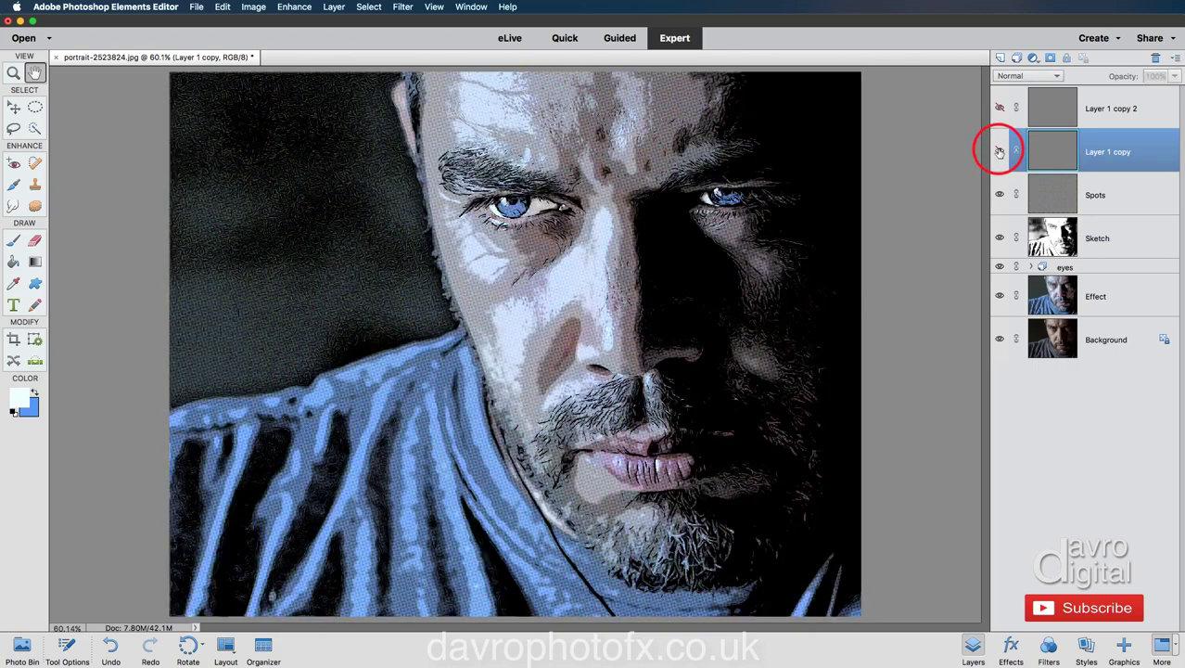
pyautogui.click(999, 151)
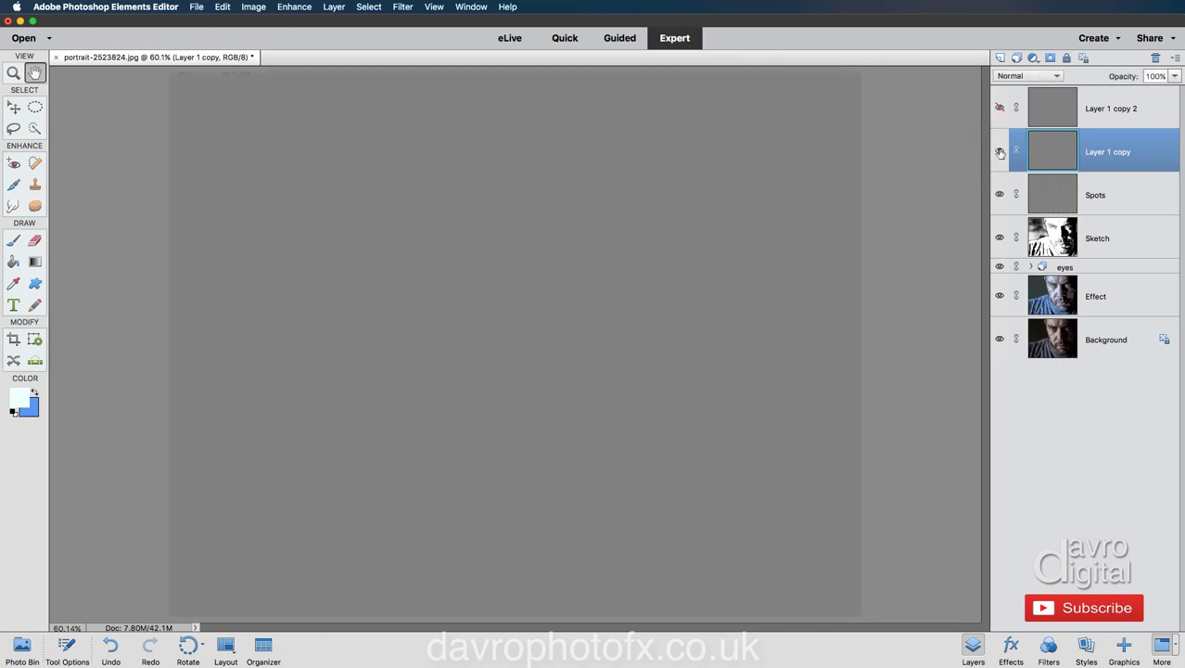
pyautogui.doubleClick(1109, 151)
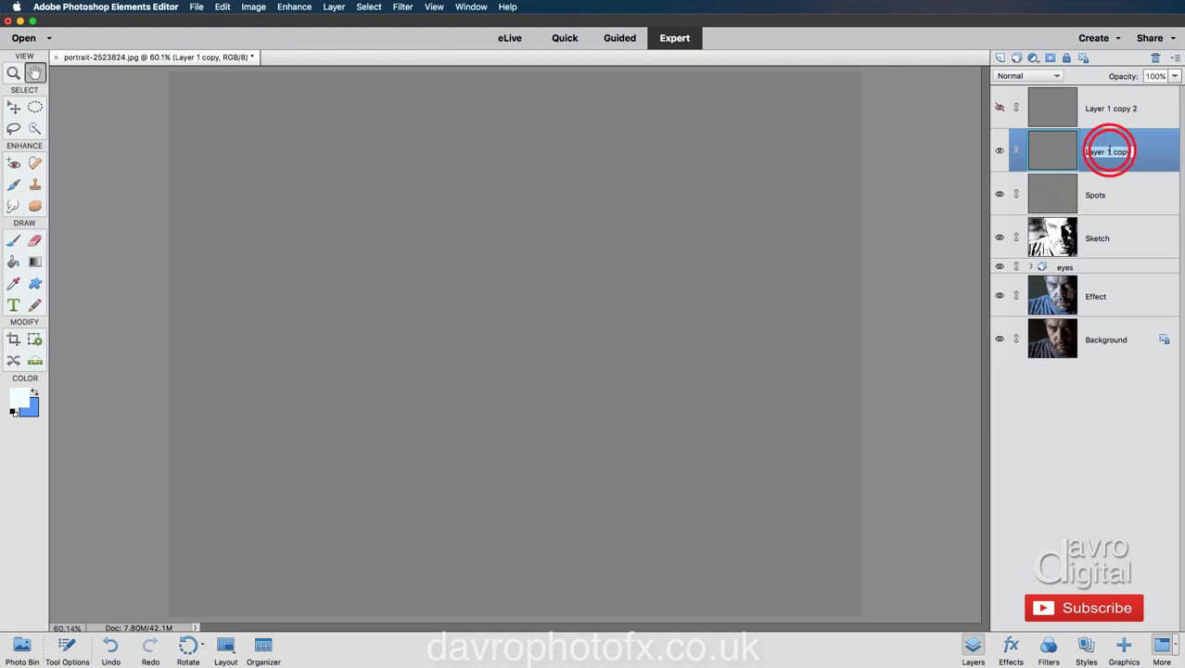
pyautogui.write('Frame1')
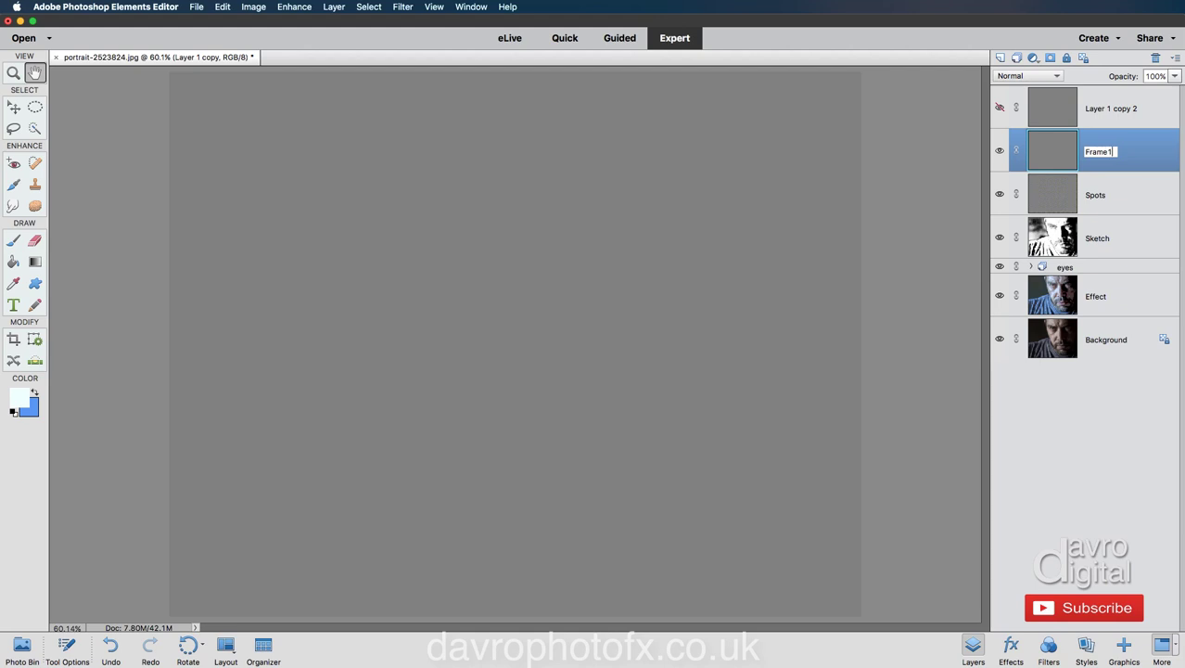
pyautogui.press('Return')
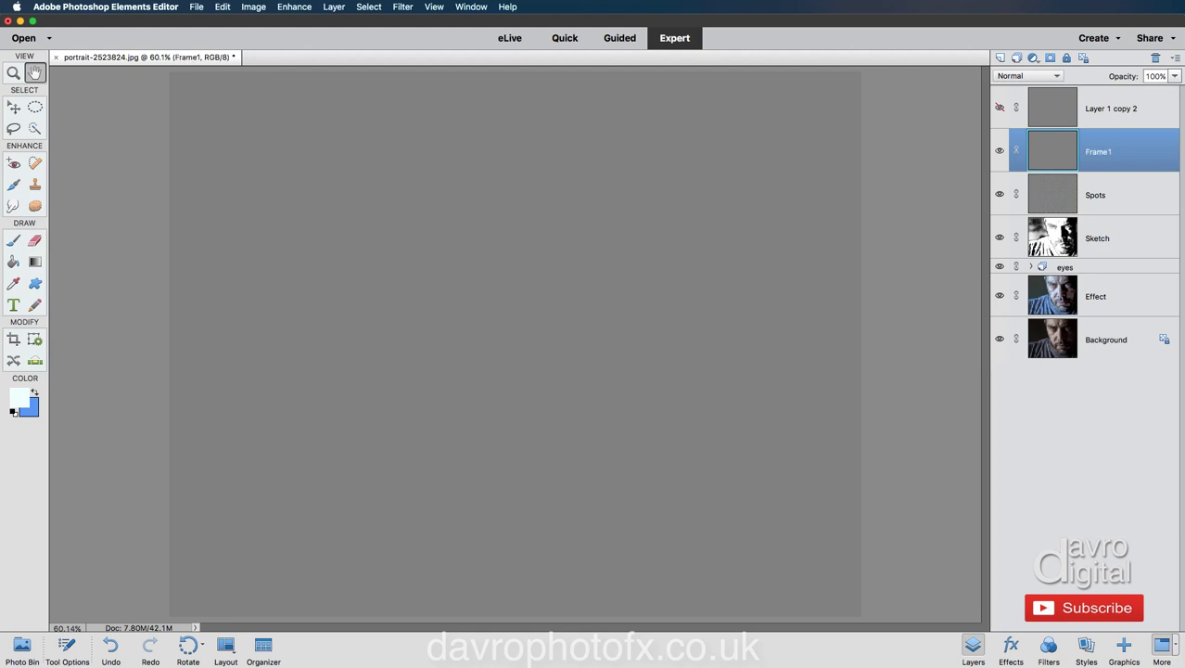
# Rename Layer 1 copy 2 to 'Frame 2'.
pyautogui.doubleClick(1130, 108)
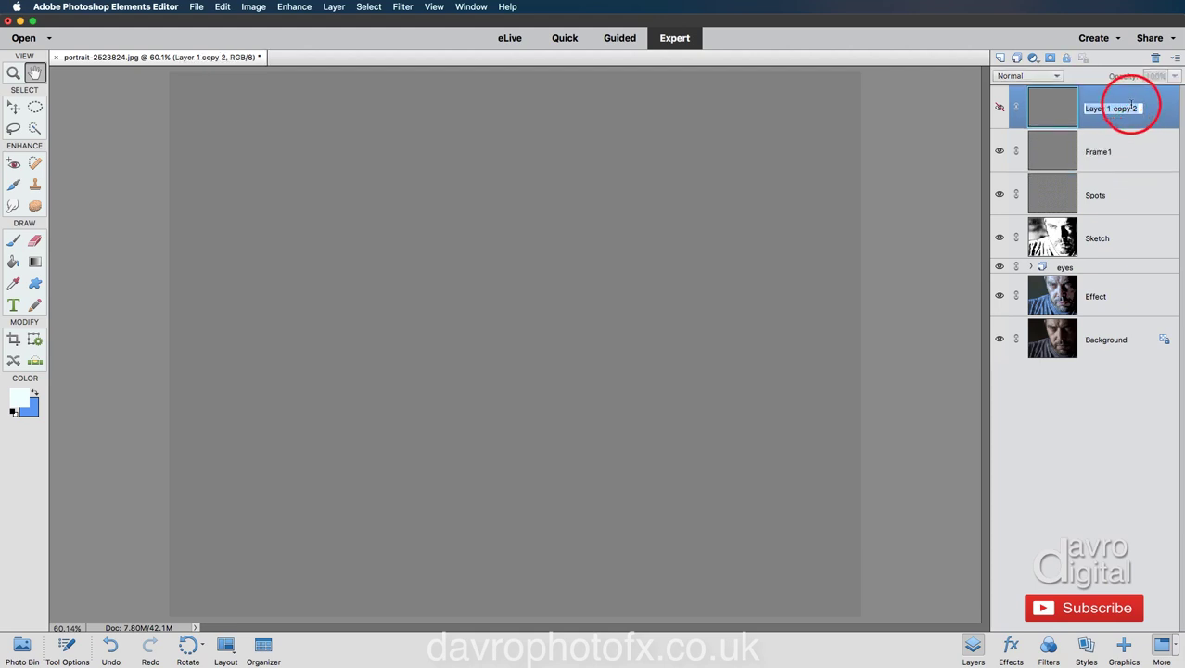
pyautogui.write('Frame')
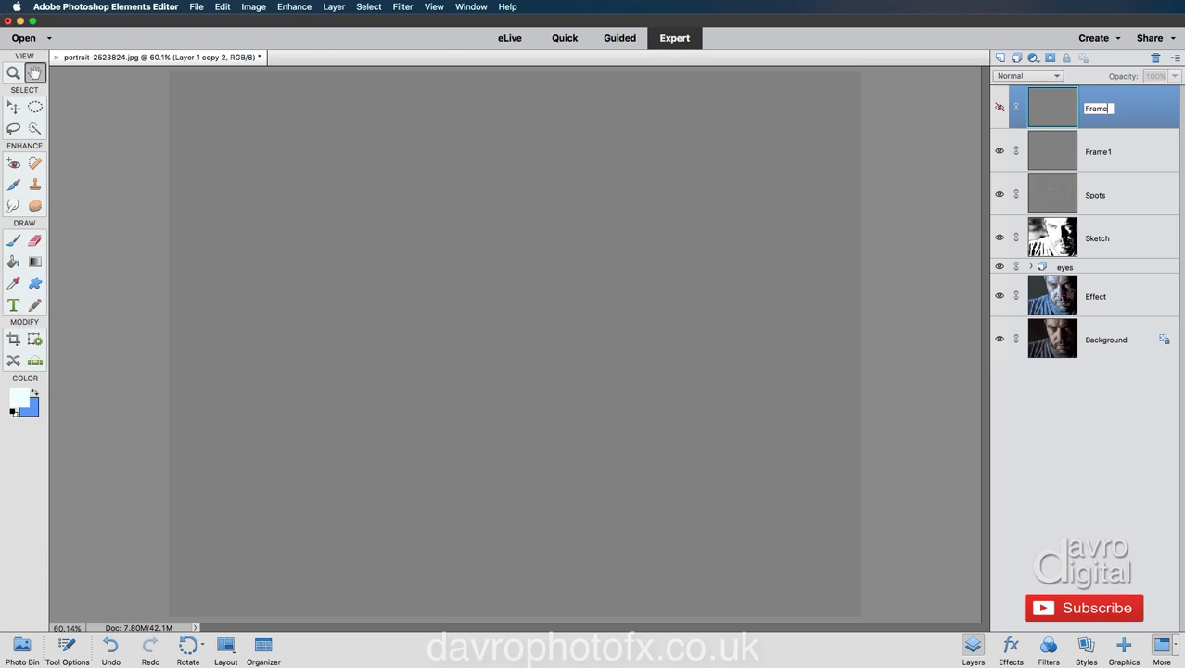
pyautogui.write(' 2')
pyautogui.press('Return')
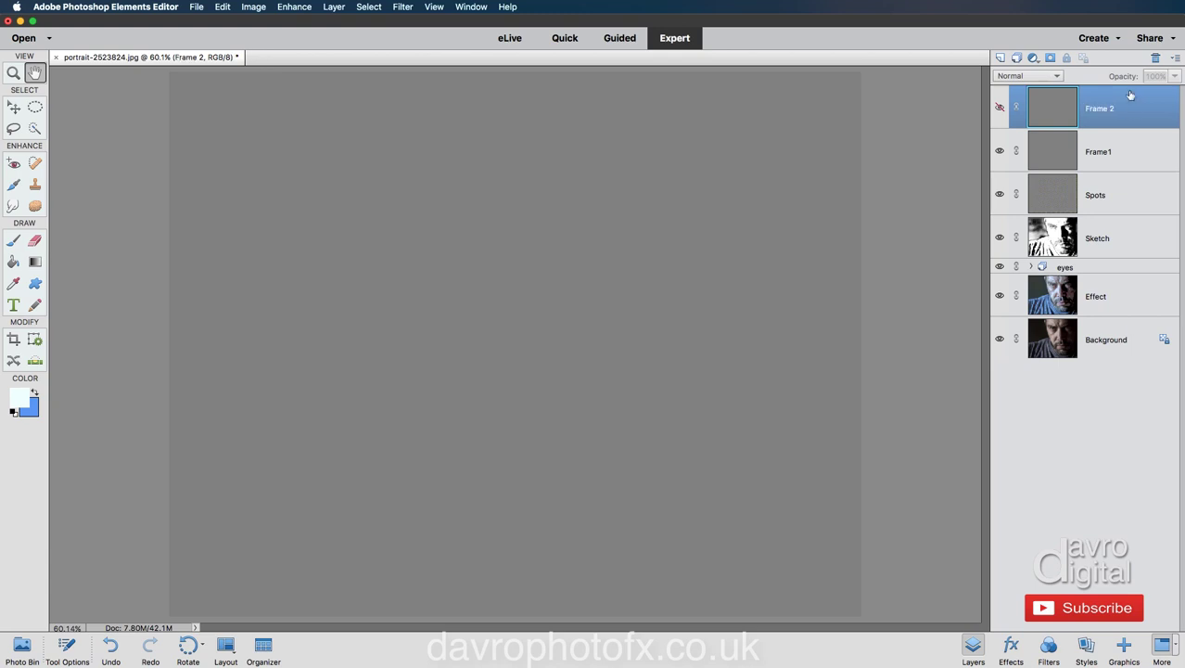
pyautogui.click(1127, 160)
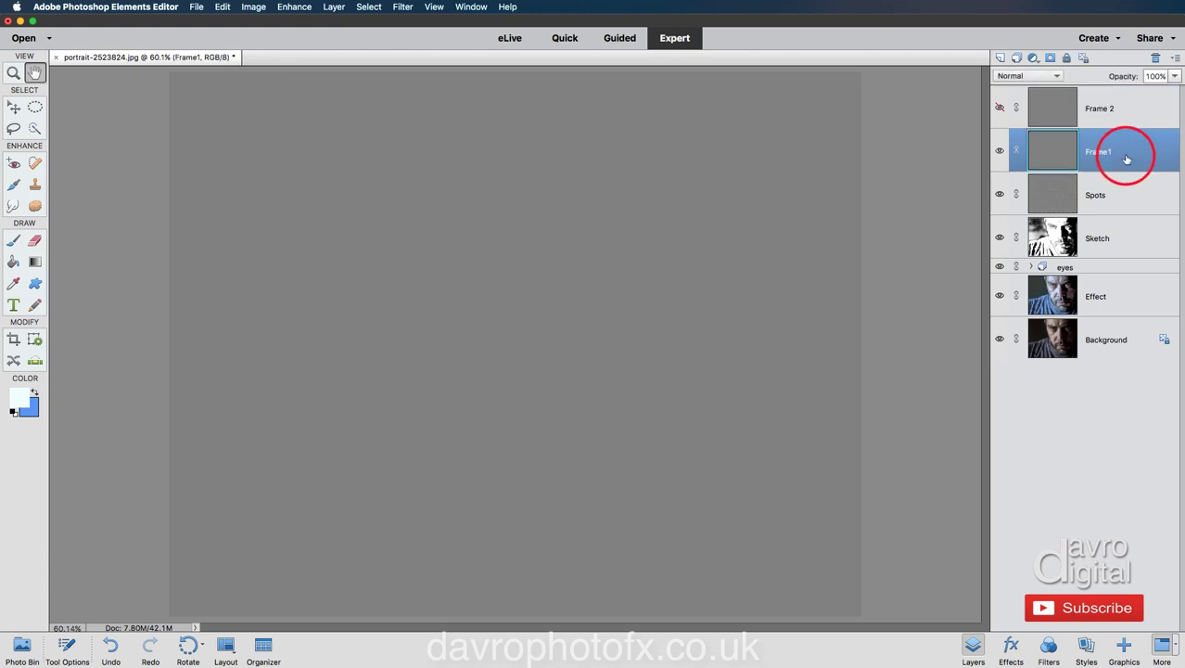
# Apply the black stroke style from the Strokes styles to the Frame1 layer.
pyautogui.click(1087, 650)
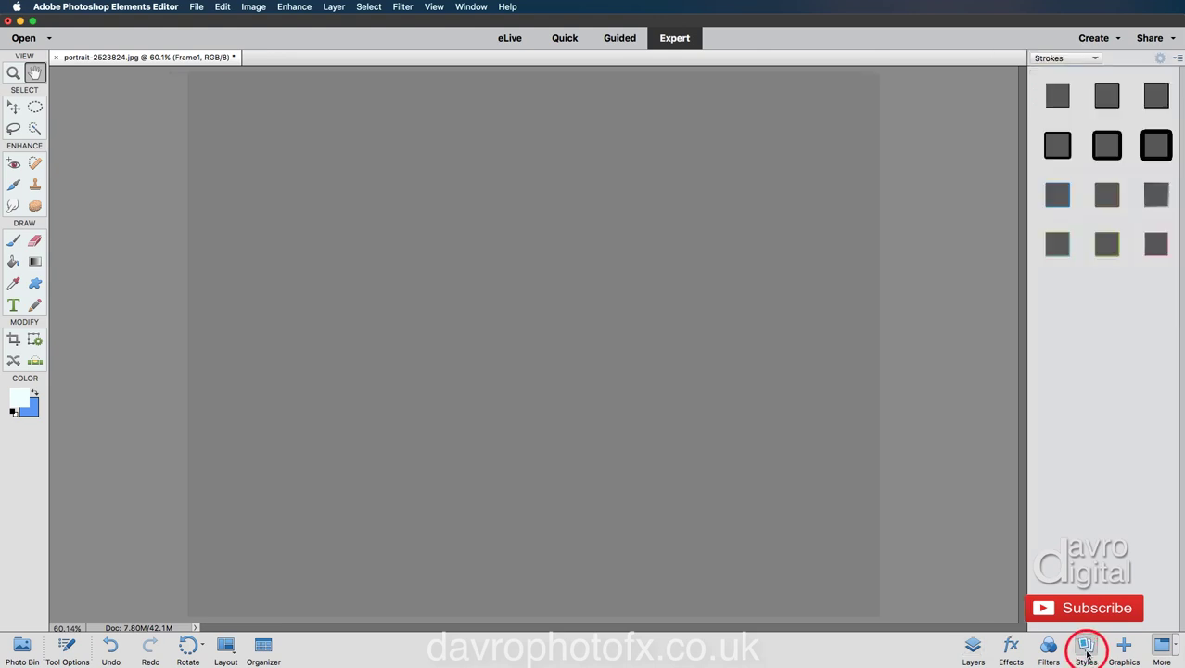
pyautogui.click(1062, 60)
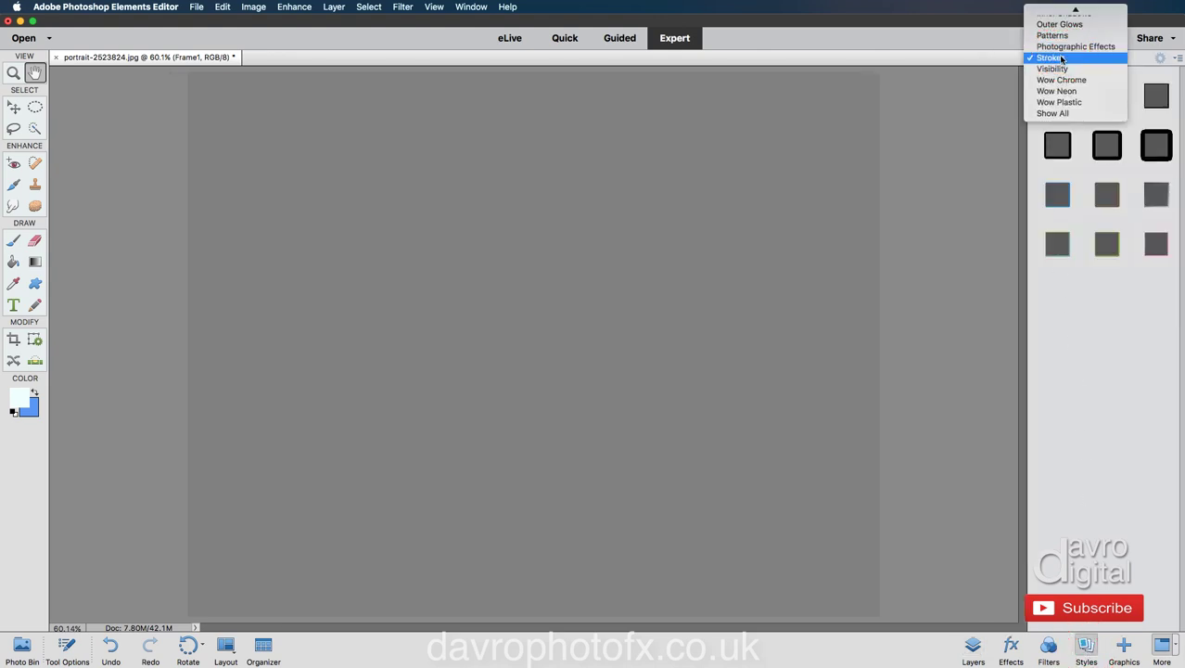
pyautogui.click(1062, 58)
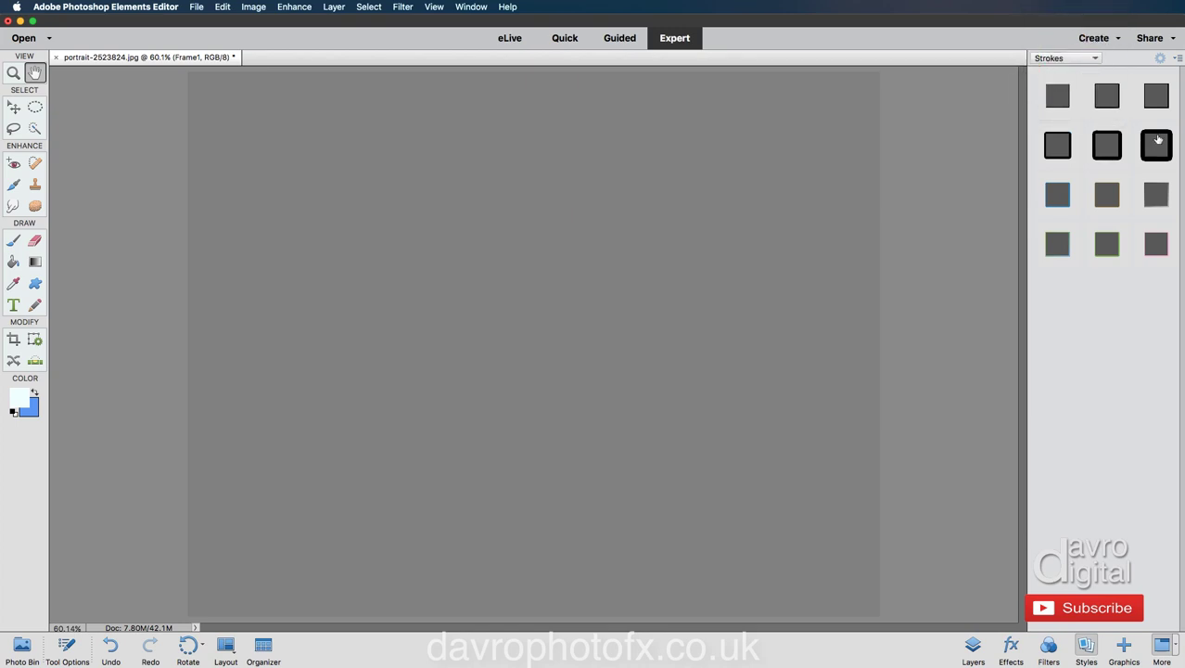
pyautogui.click(1157, 141)
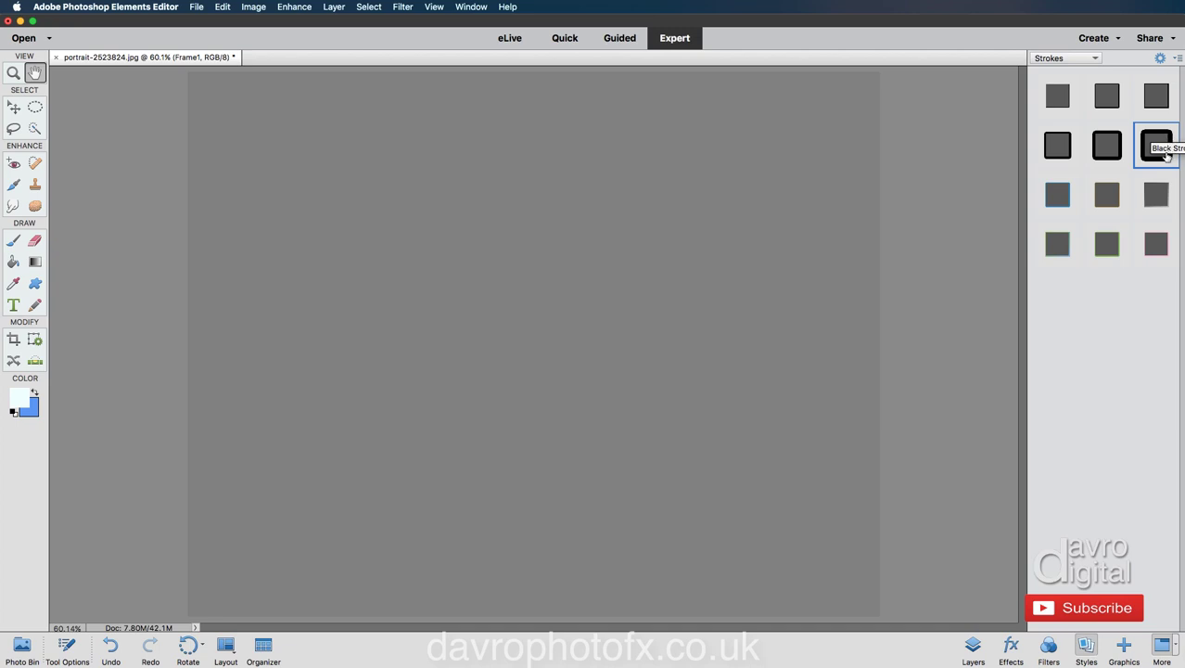
pyautogui.click(1153, 147)
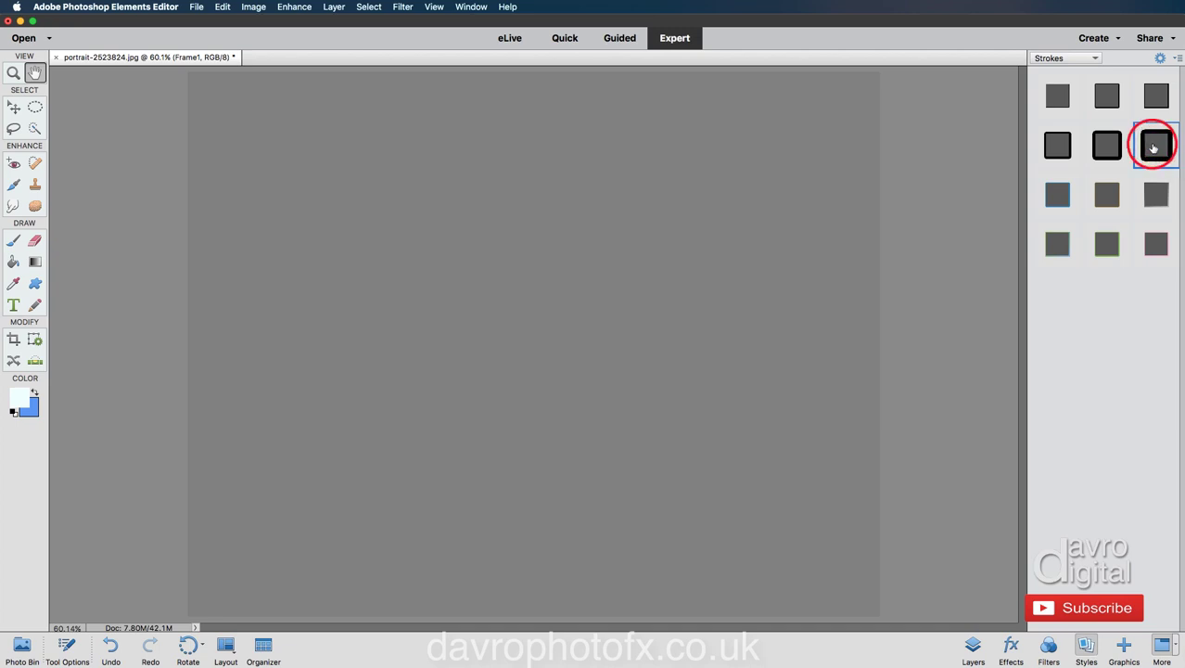
pyautogui.click(974, 652)
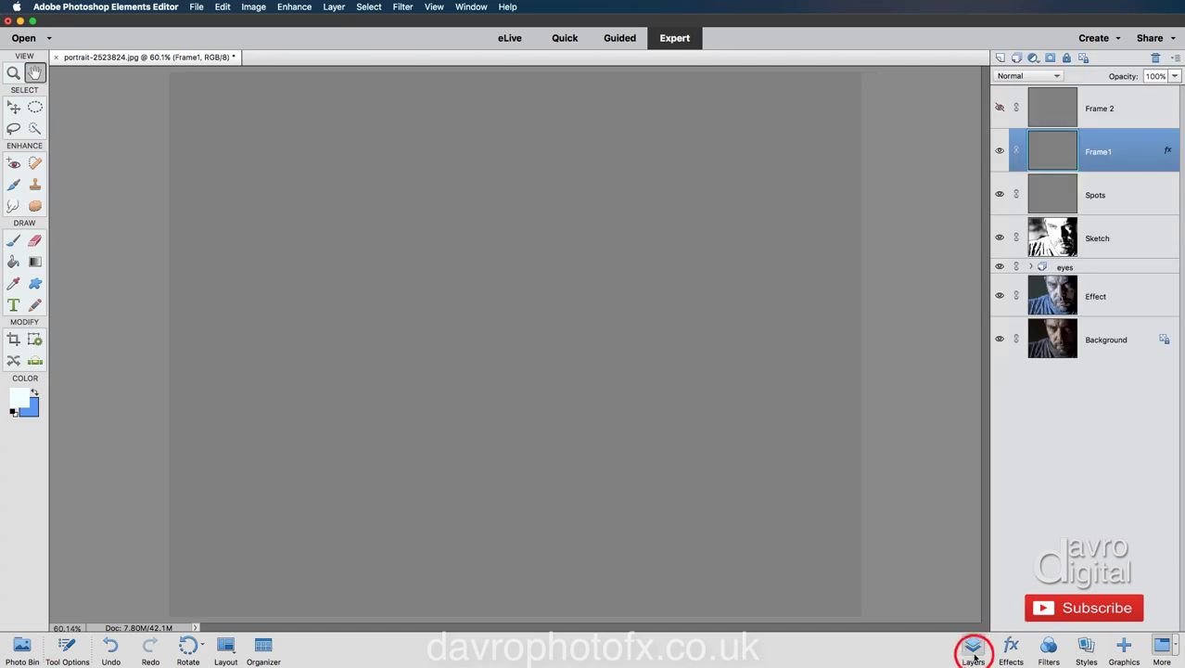
# Set Frame1's stroke position to Inside and blend the layer in Soft Light.
pyautogui.doubleClick(1168, 151)
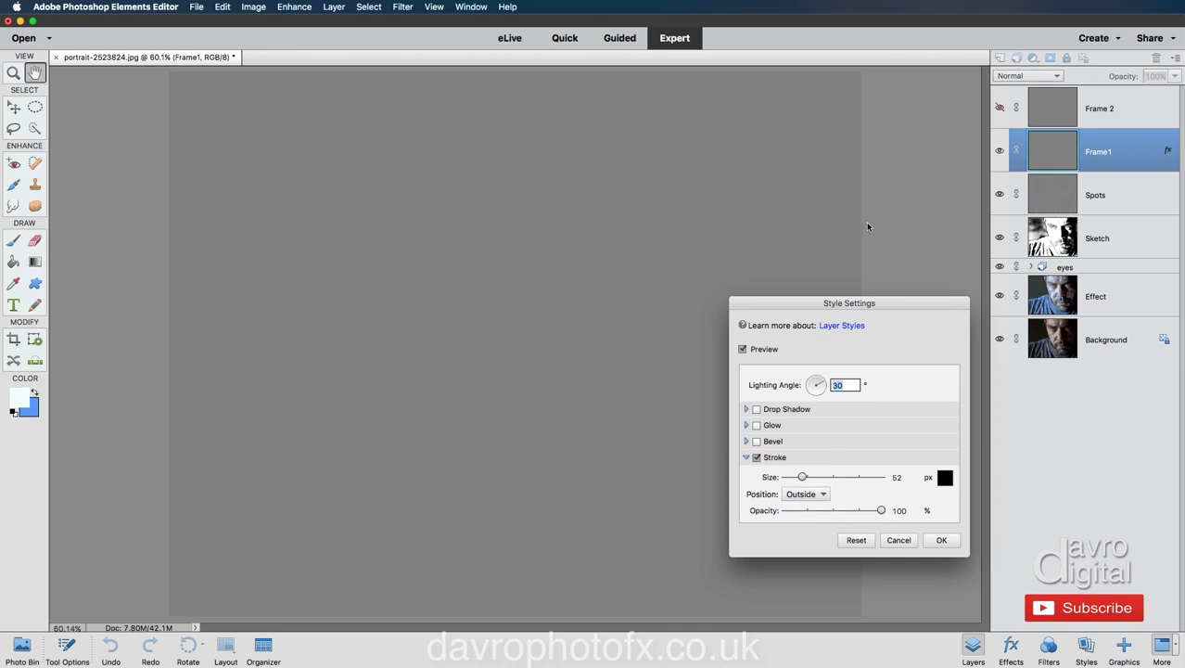
pyautogui.click(804, 495)
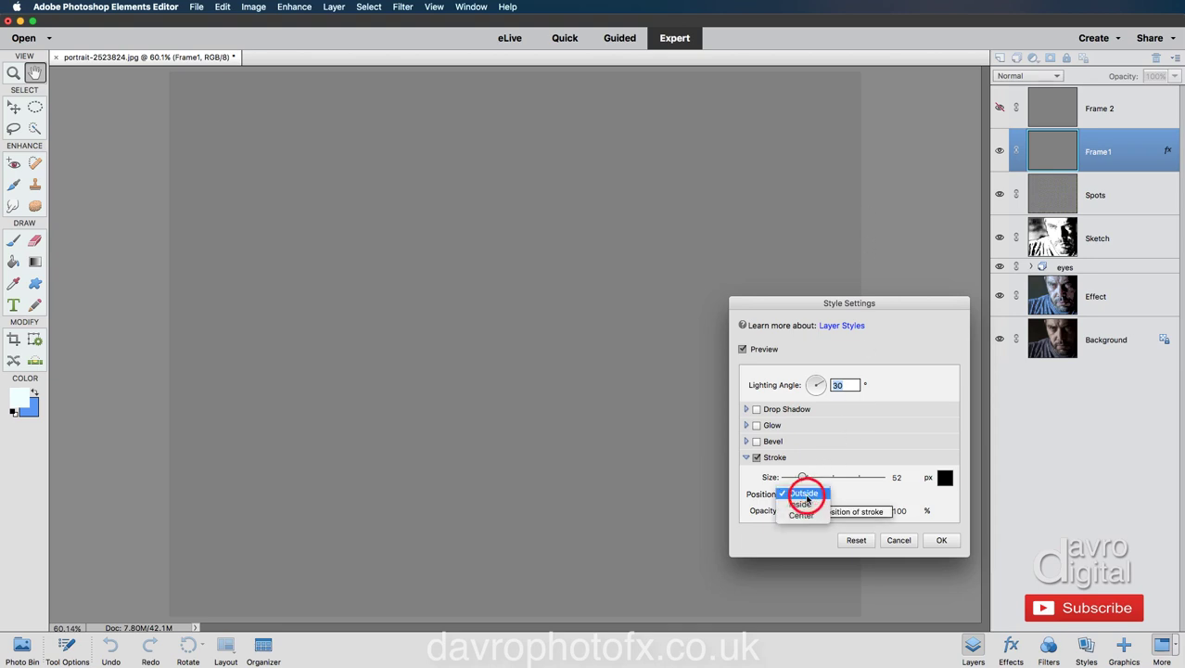
pyautogui.click(803, 504)
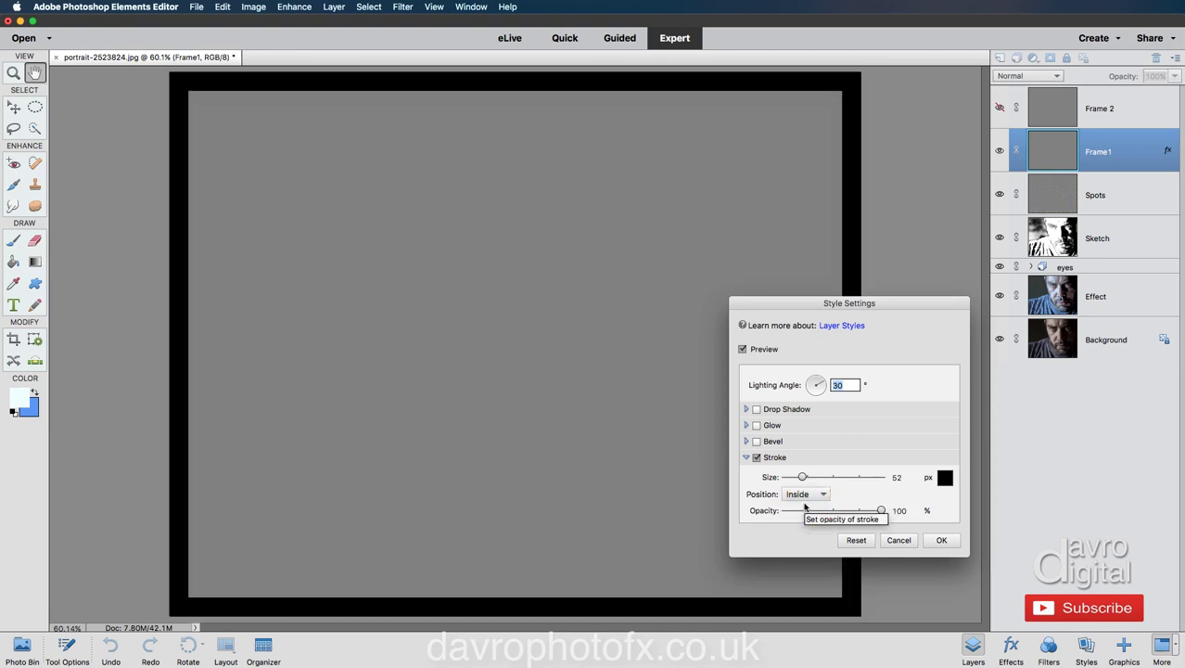
pyautogui.click(941, 540)
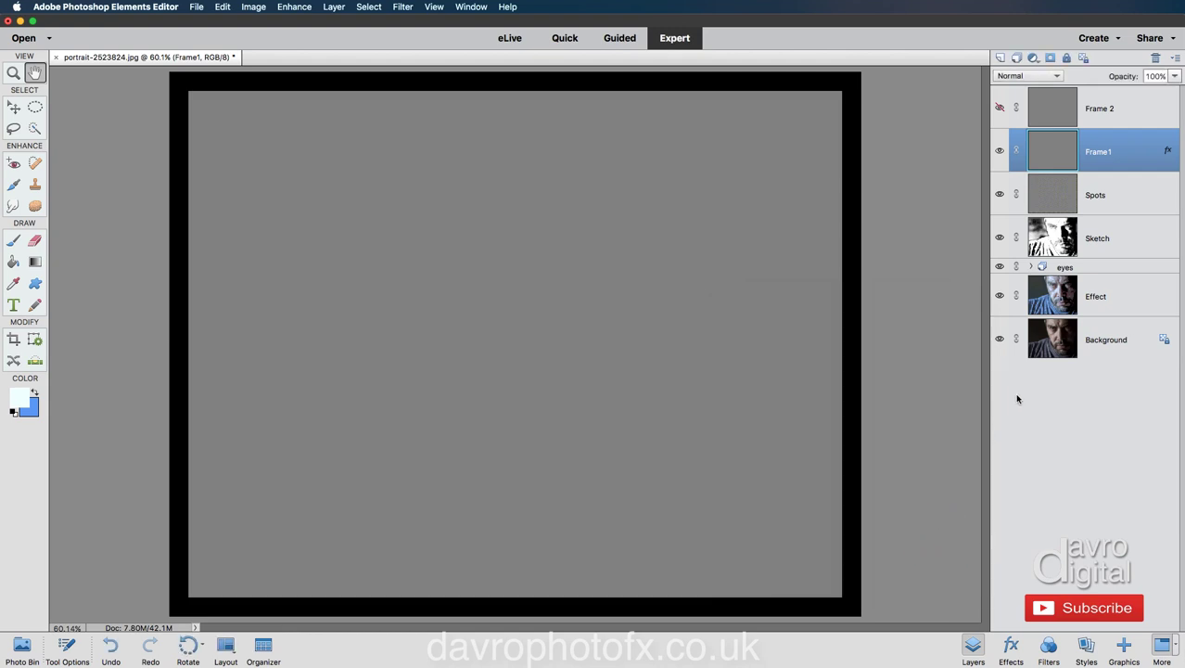
pyautogui.click(1042, 77)
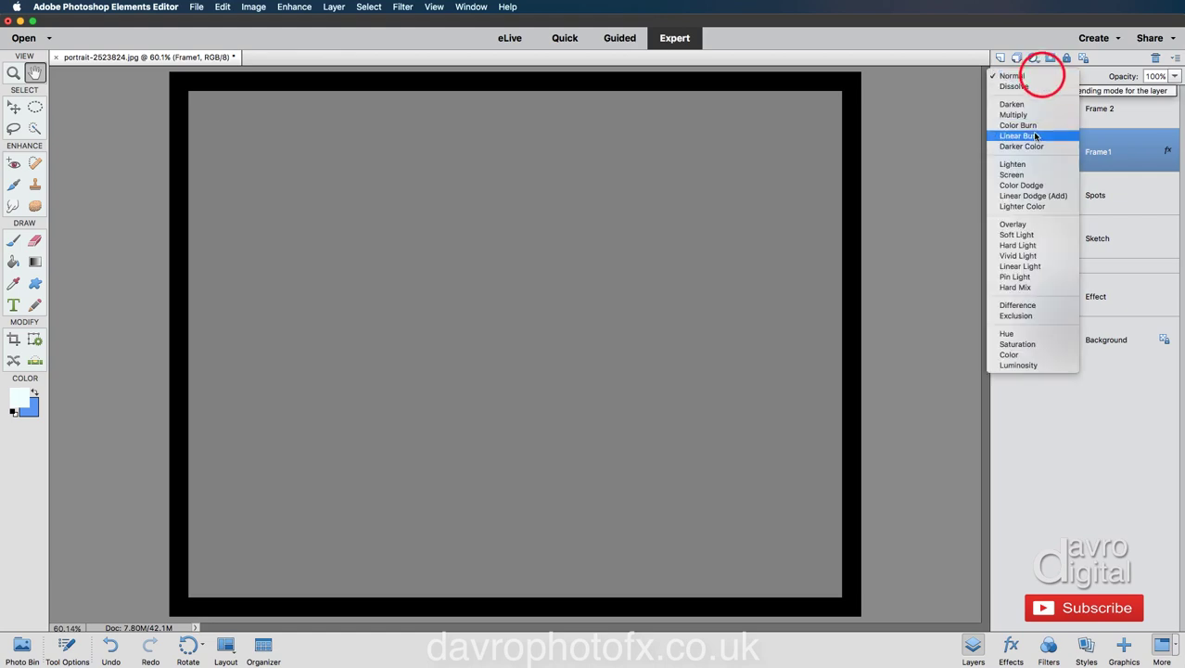
pyautogui.click(1030, 236)
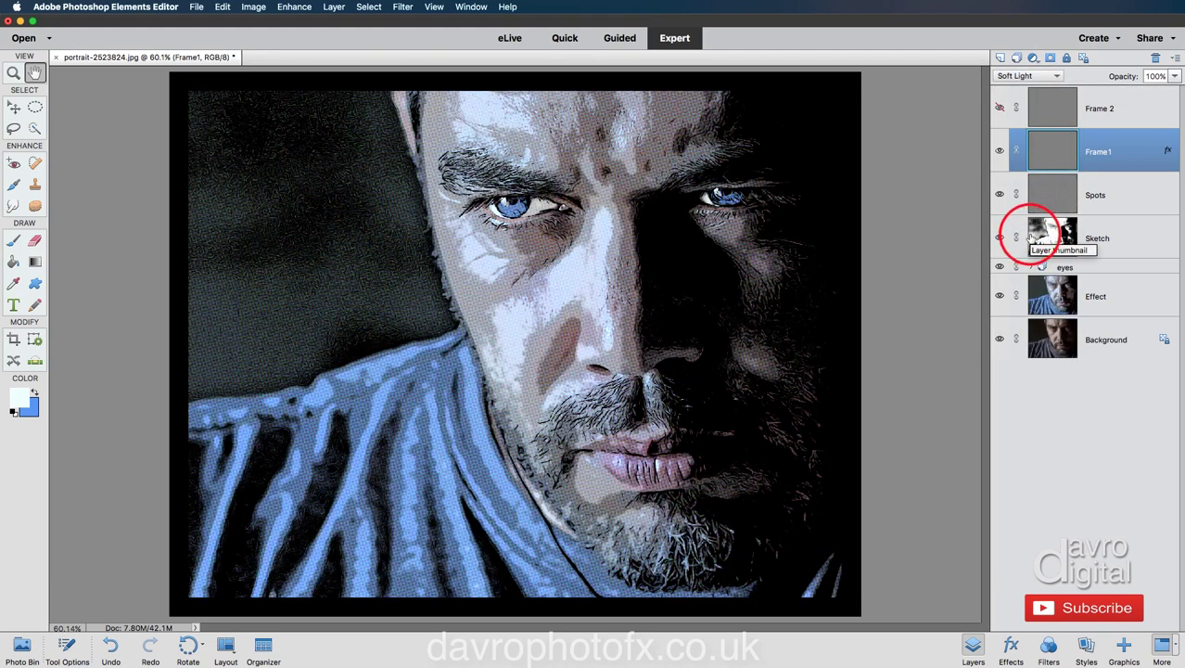
# Show Frame 2, copy Frame1's stroke style onto it, and blend it in Soft Light.
pyautogui.click(1106, 110)
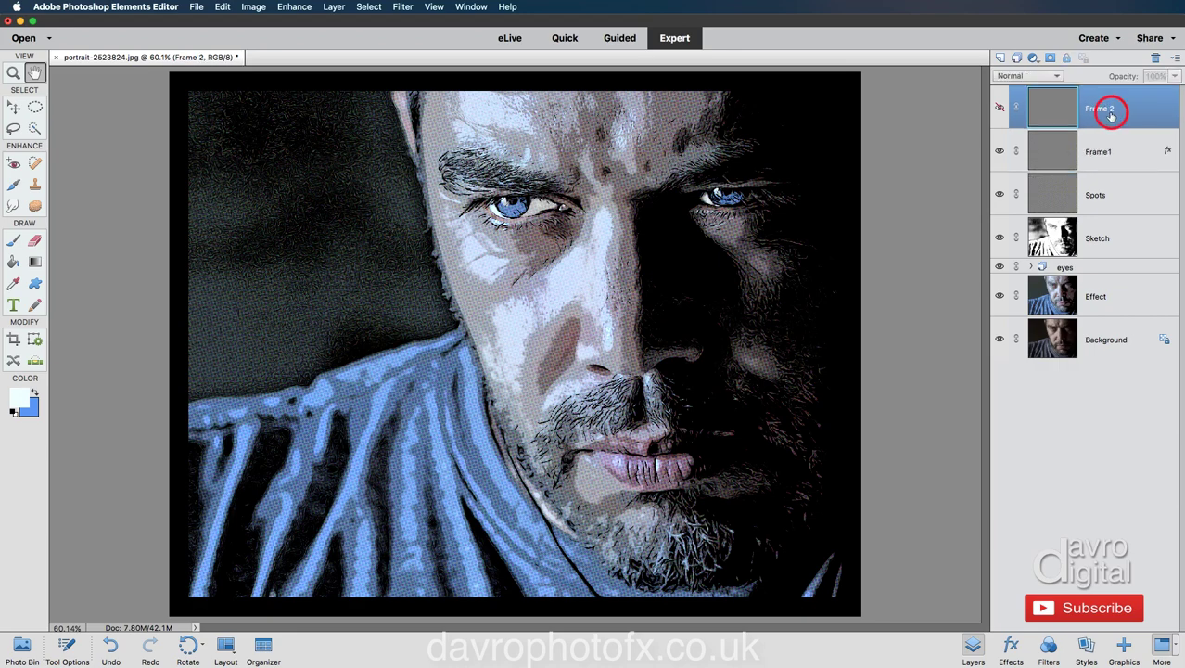
pyautogui.click(1000, 108)
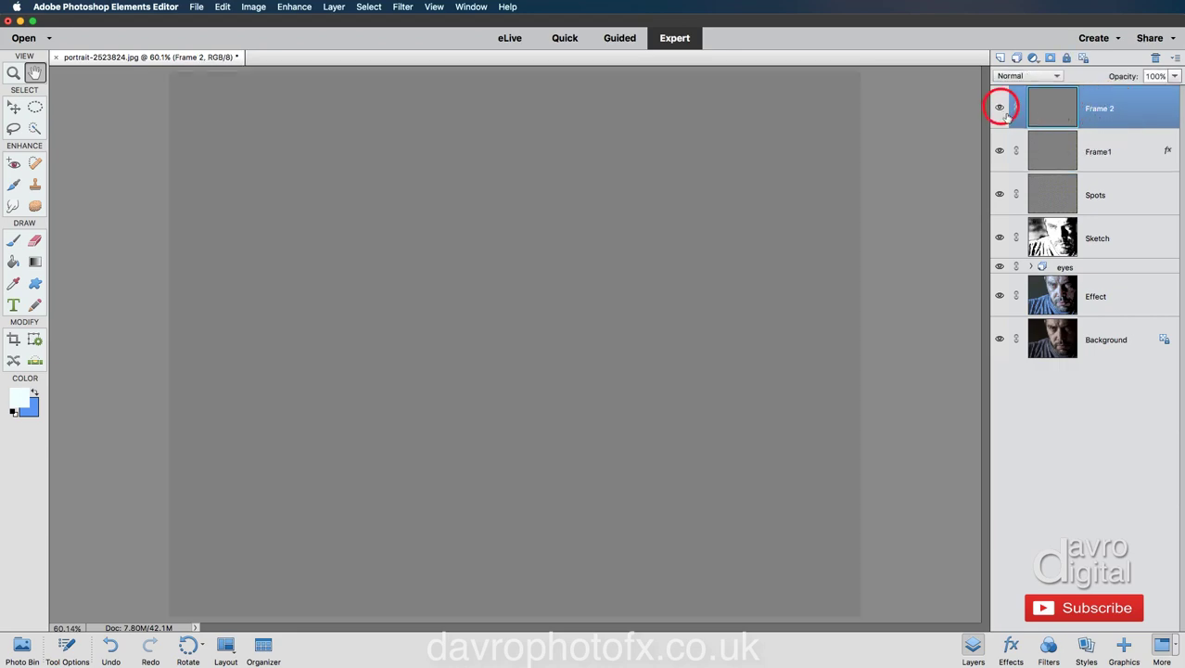
pyautogui.doubleClick(1169, 152)
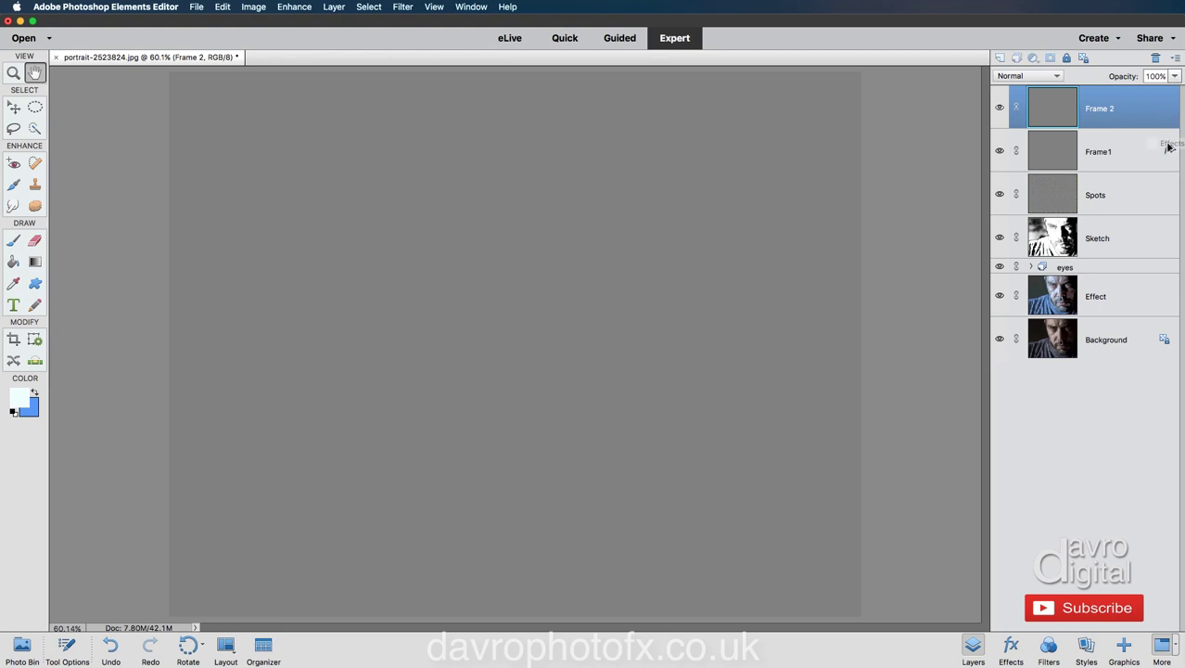
pyautogui.moveTo(1168, 144); pyautogui.dragTo(1157, 110)
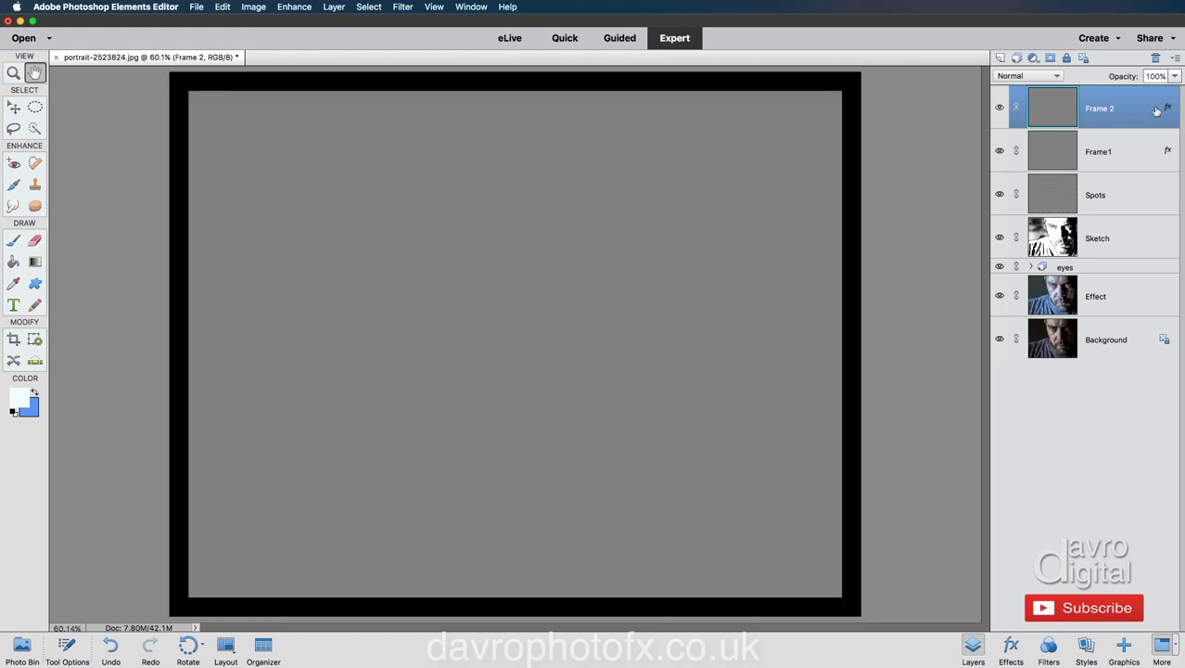
pyautogui.click(1037, 78)
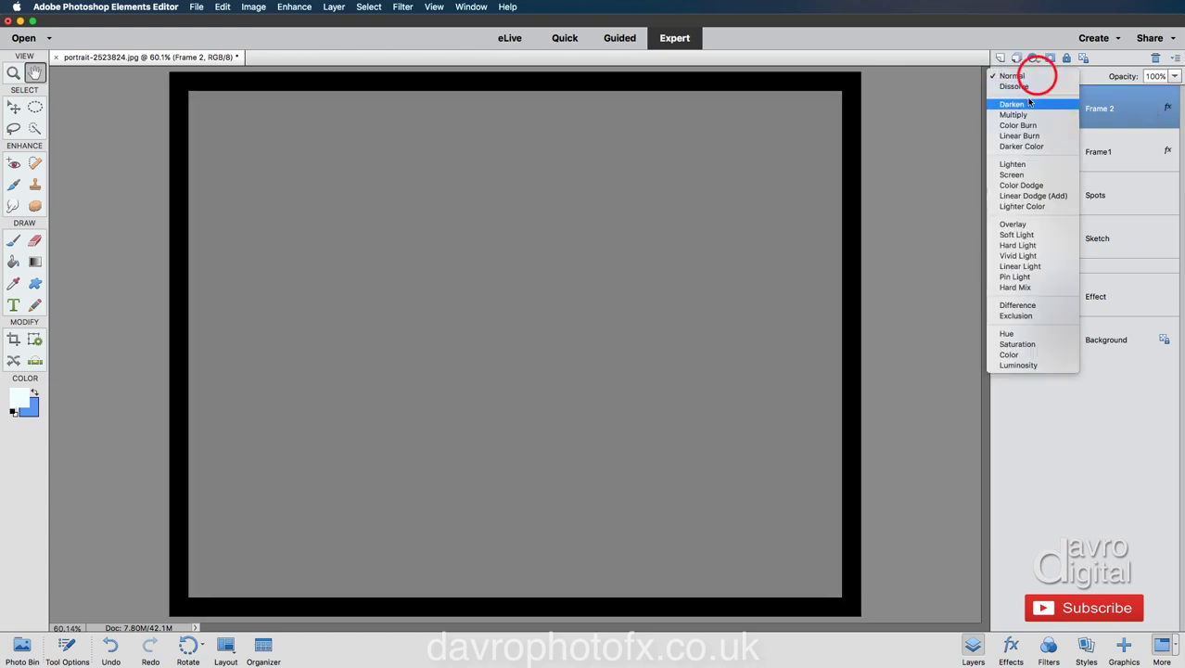
pyautogui.click(1013, 235)
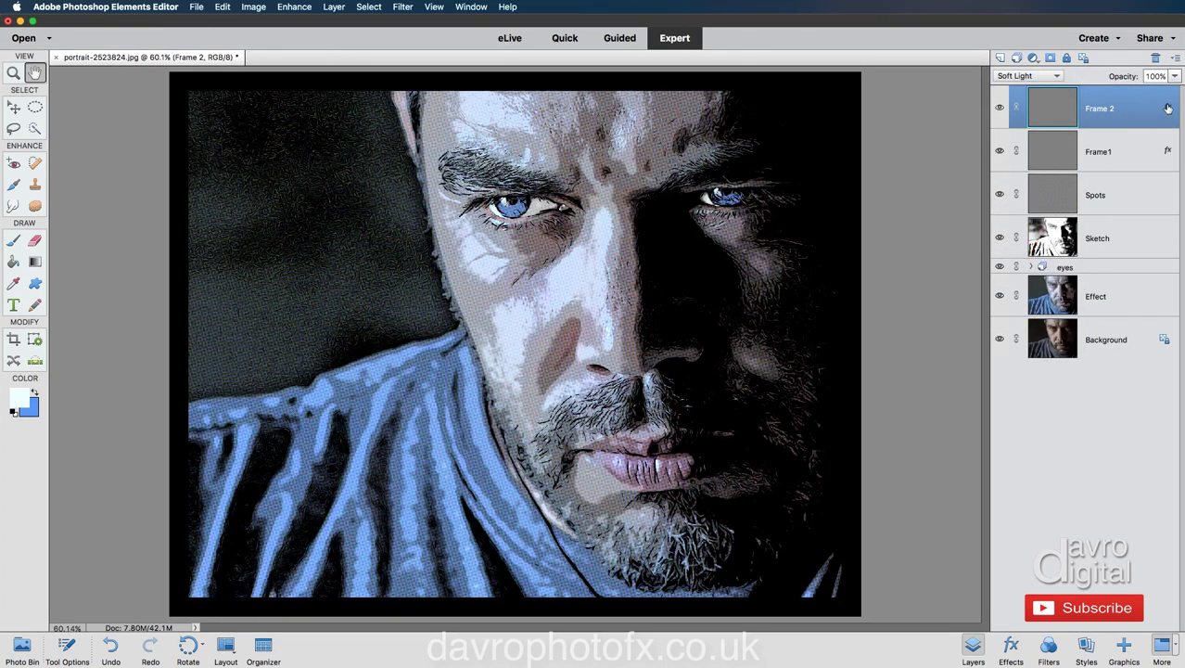
# Change Frame 2's stroke colour to white and thin it to 37 px.
pyautogui.doubleClick(1168, 109)
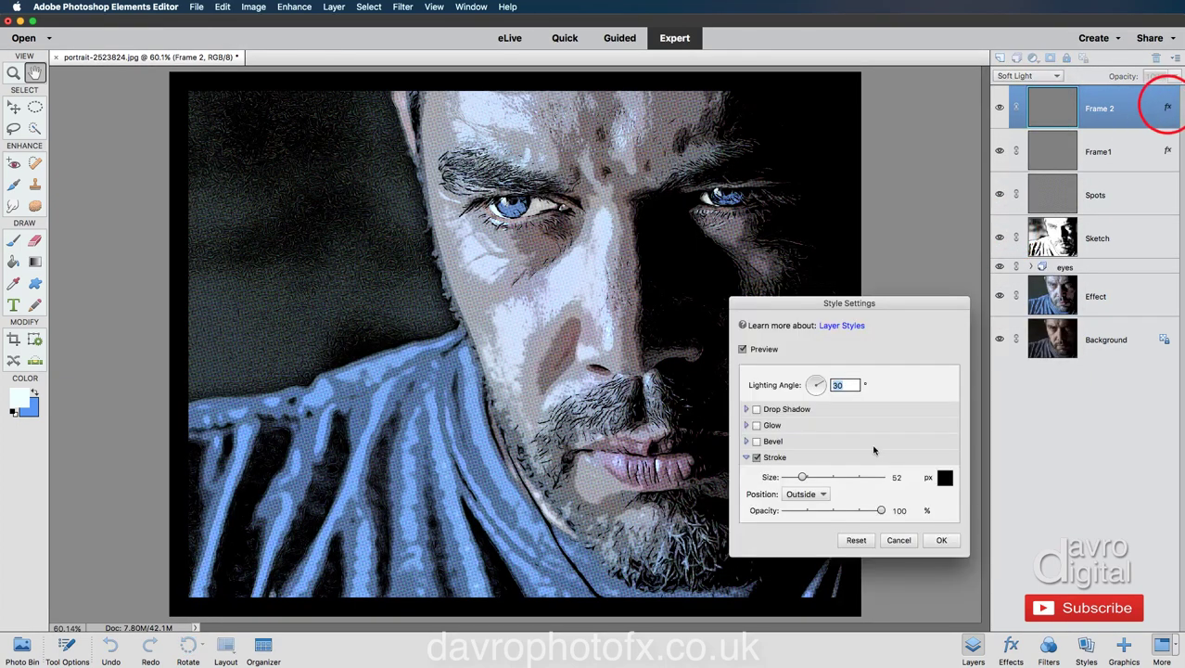
pyautogui.click(944, 477)
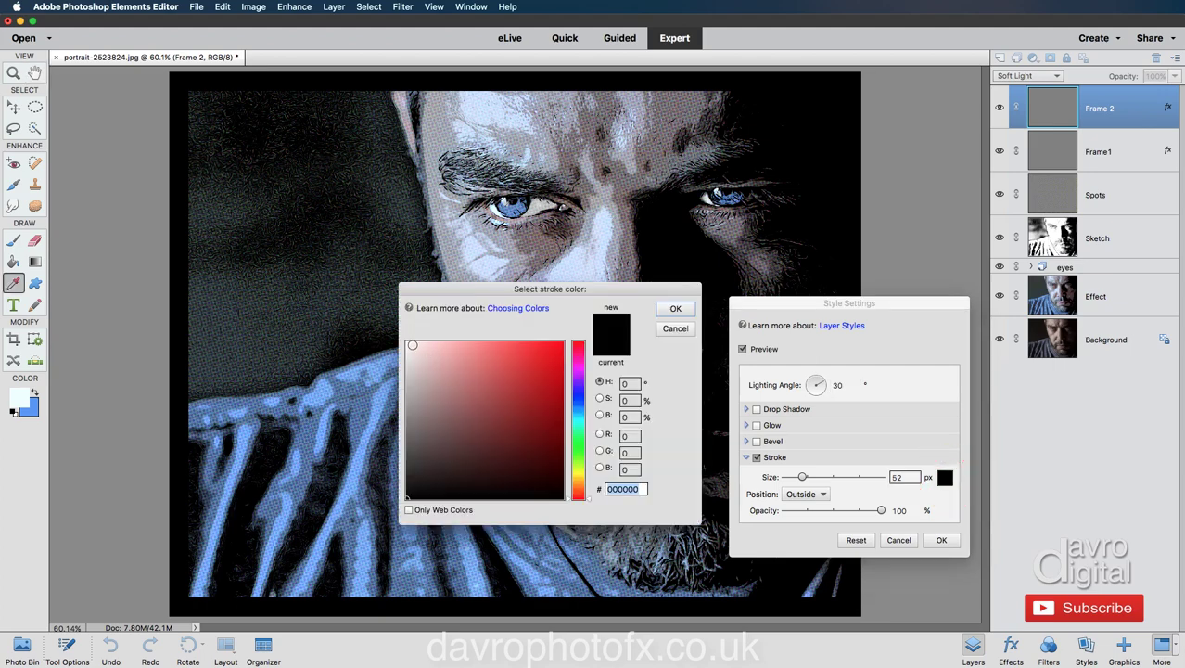
pyautogui.click(407, 344)
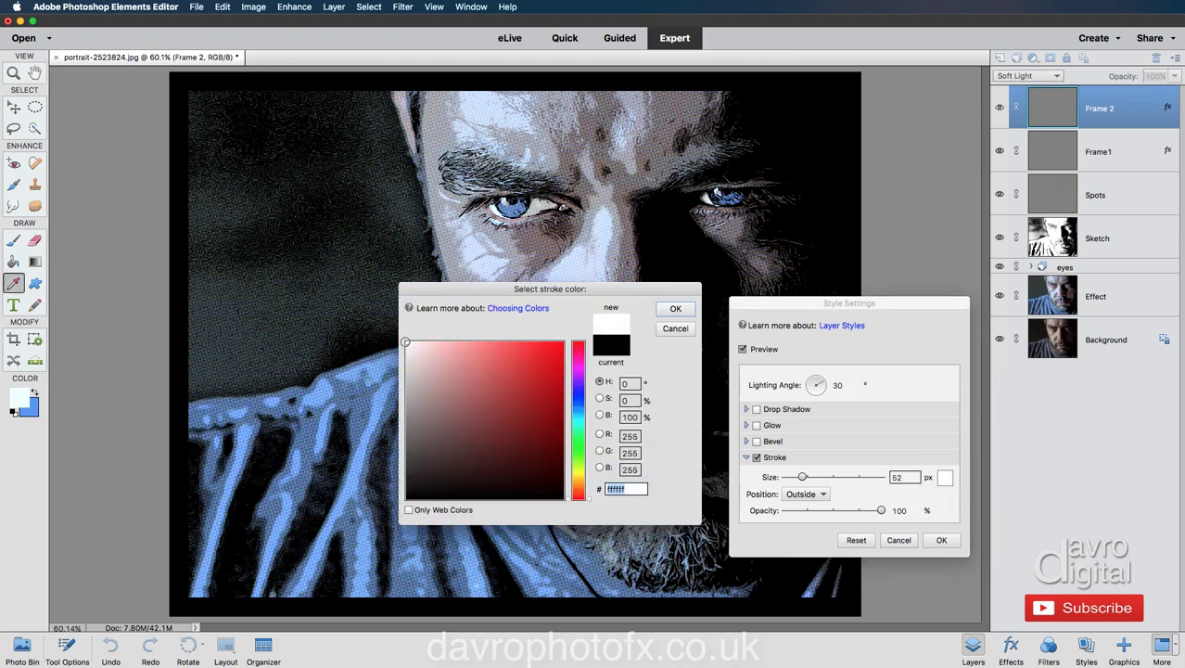
pyautogui.click(676, 308)
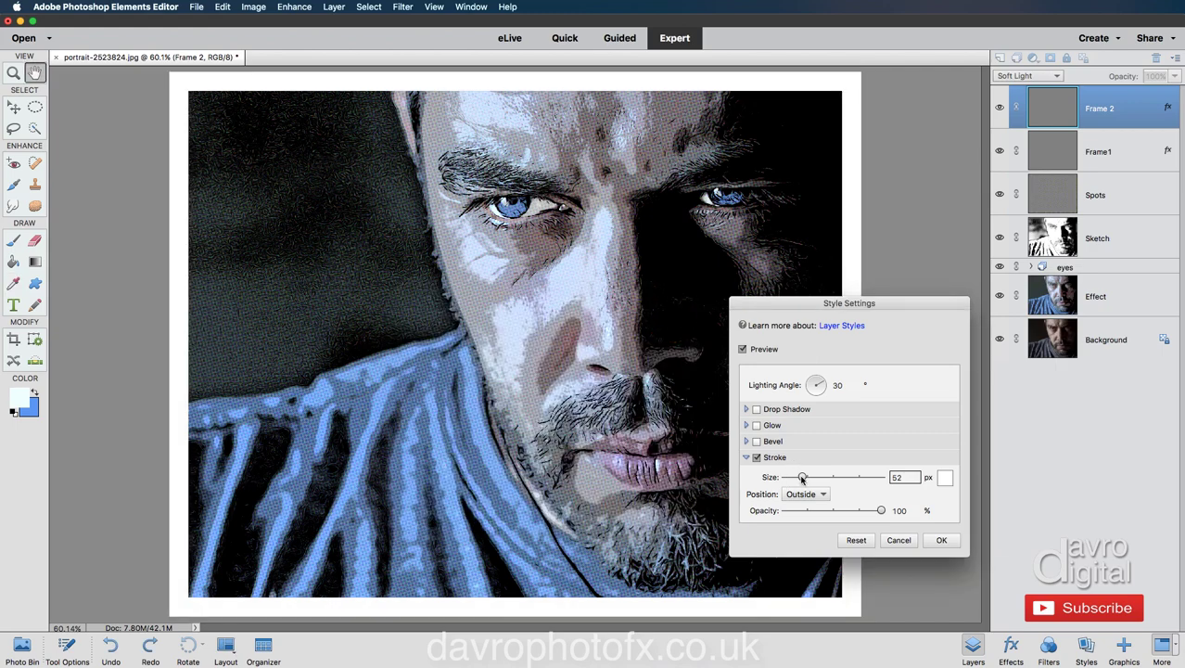
pyautogui.moveTo(802, 478); pyautogui.dragTo(799, 479)
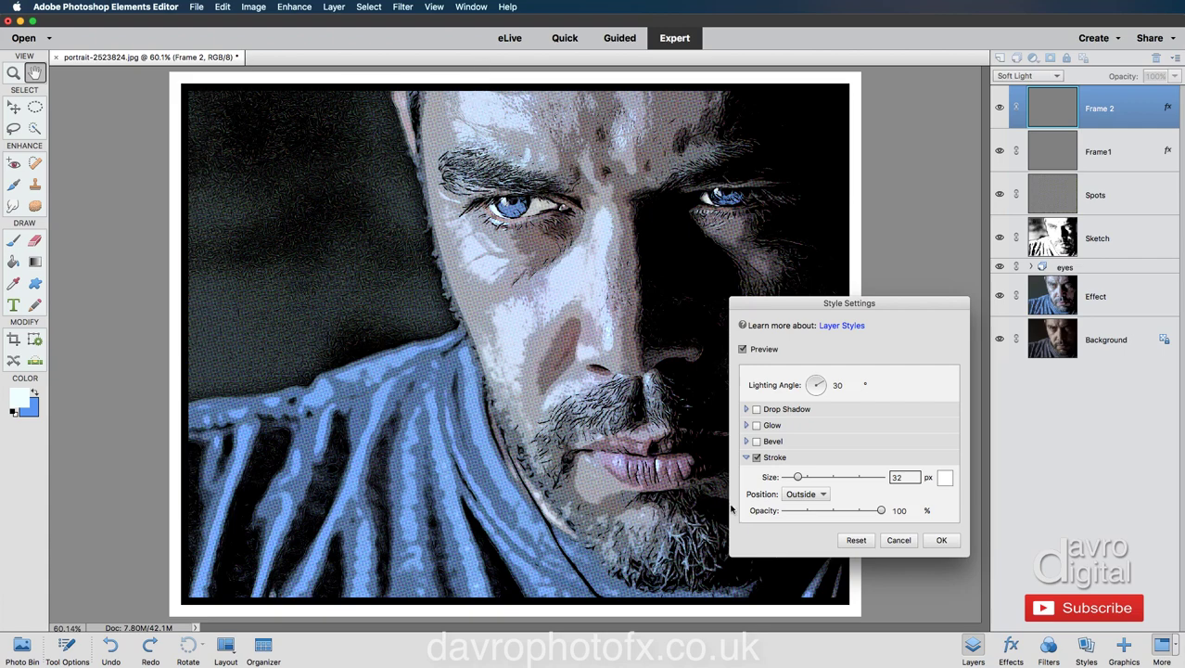
pyautogui.moveTo(802, 479); pyautogui.dragTo(804, 478)
pyautogui.click(939, 539)
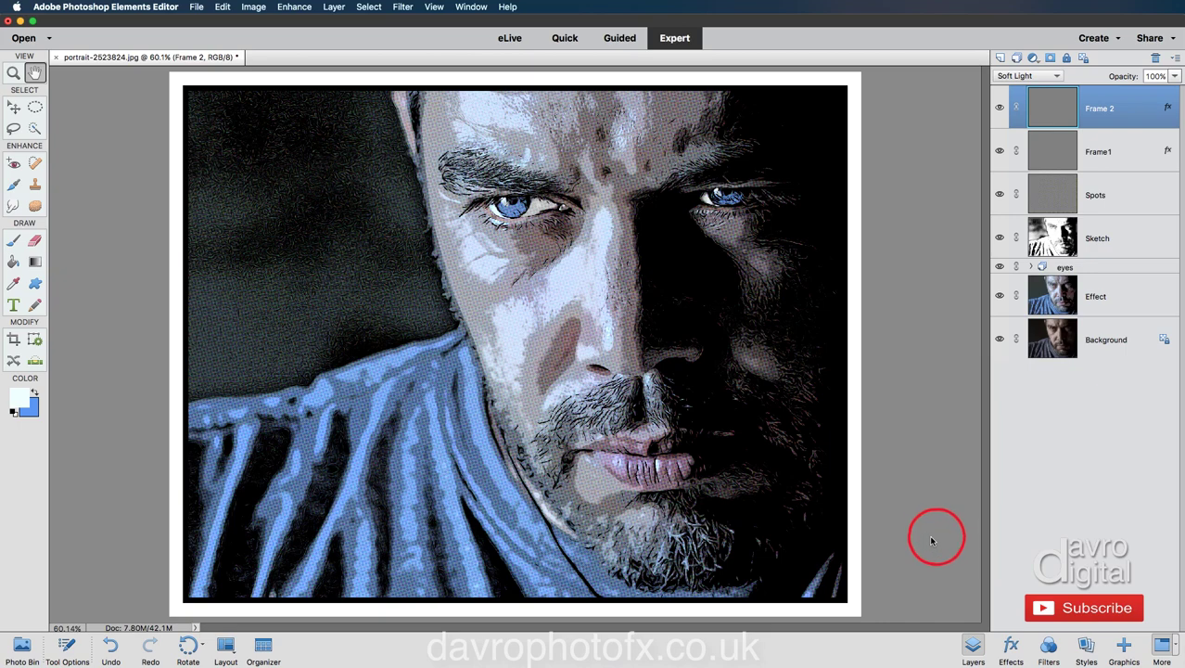
# Group Frame1 and Frame 2 together and name the group 'Frame'.
pyautogui.keyDown('shift'); pyautogui.click(1113, 151); pyautogui.keyUp('shift')
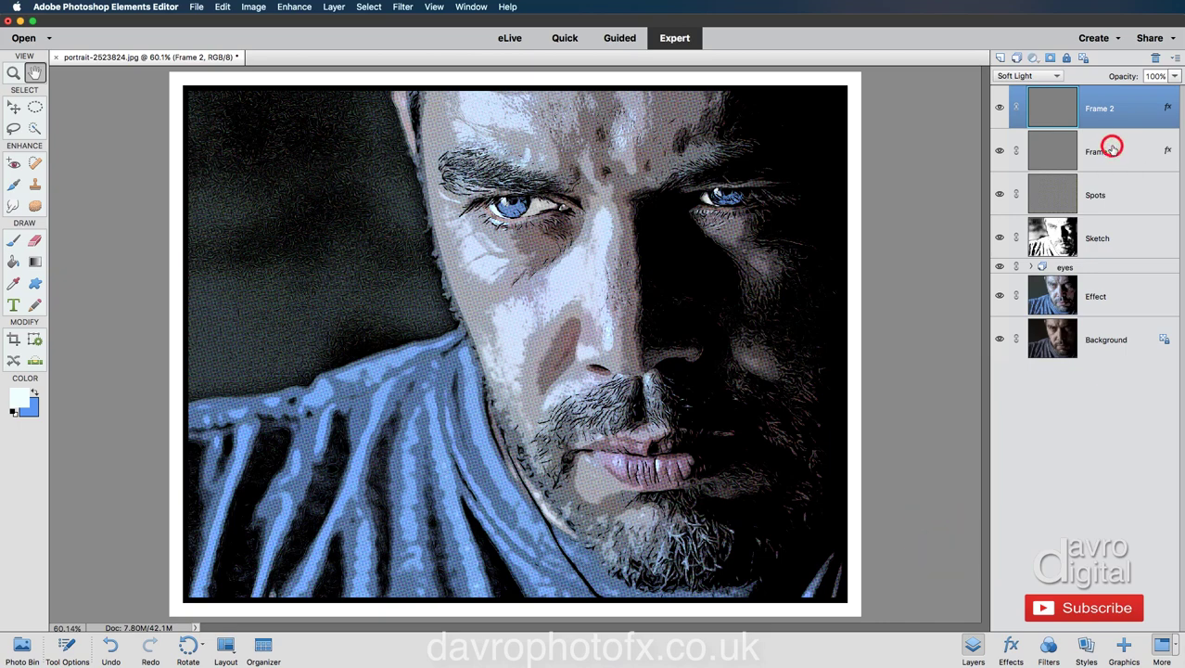
pyautogui.press('super+g')
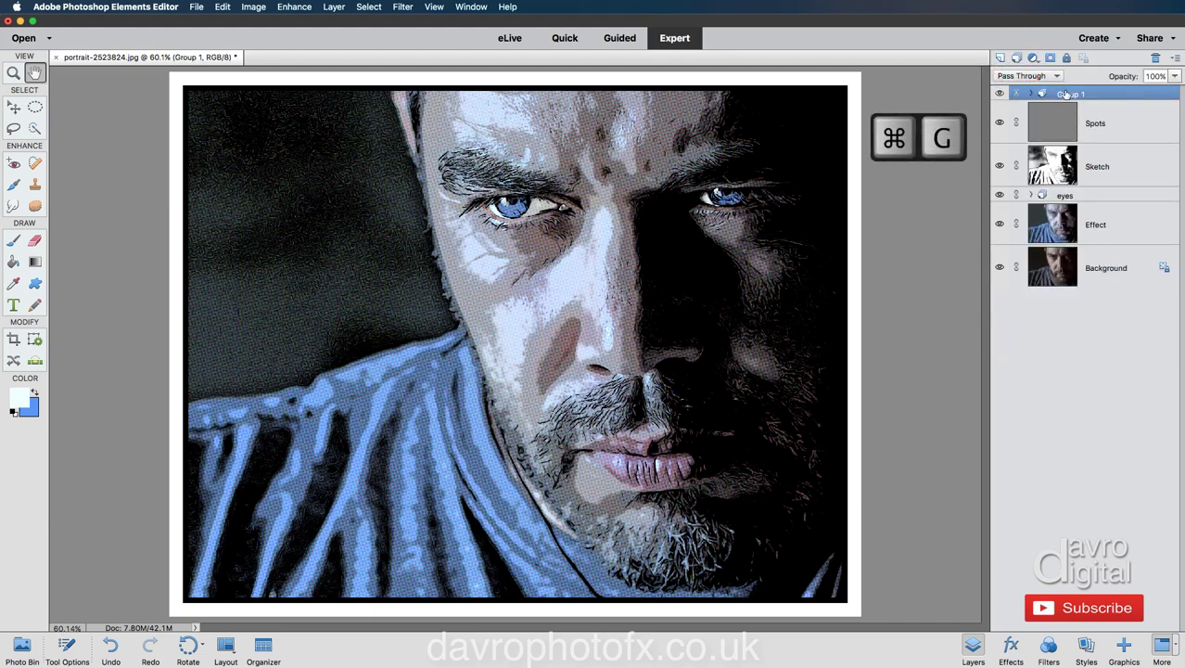
pyautogui.doubleClick(1068, 93)
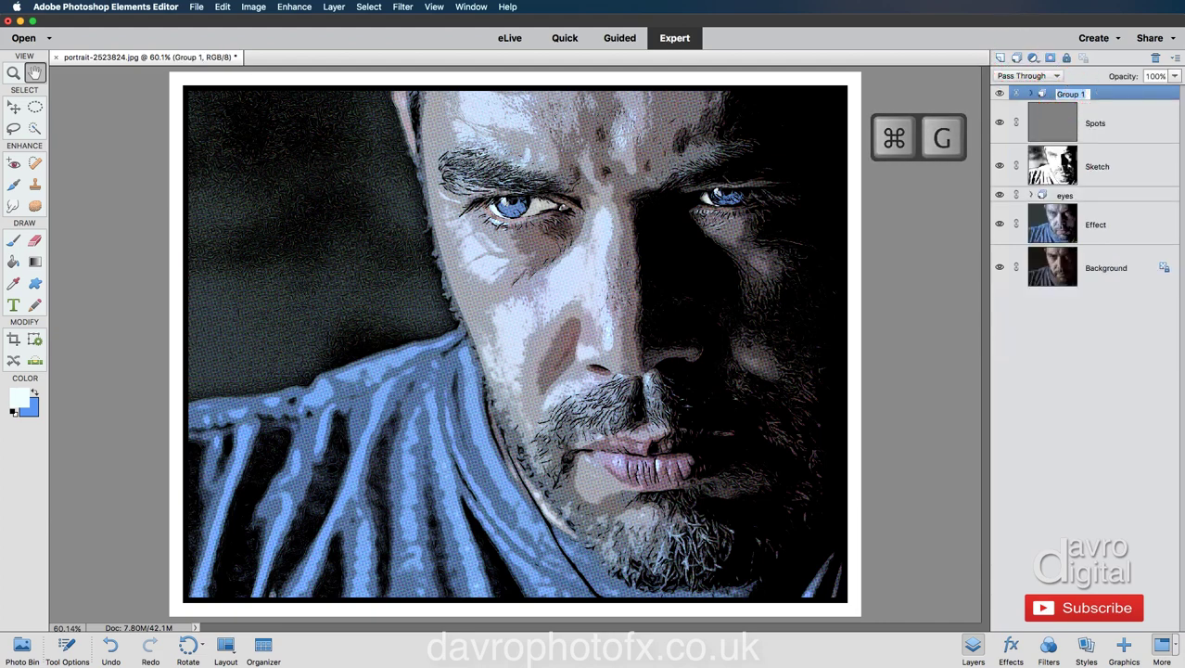
pyautogui.write('Frame')
pyautogui.press('Return')
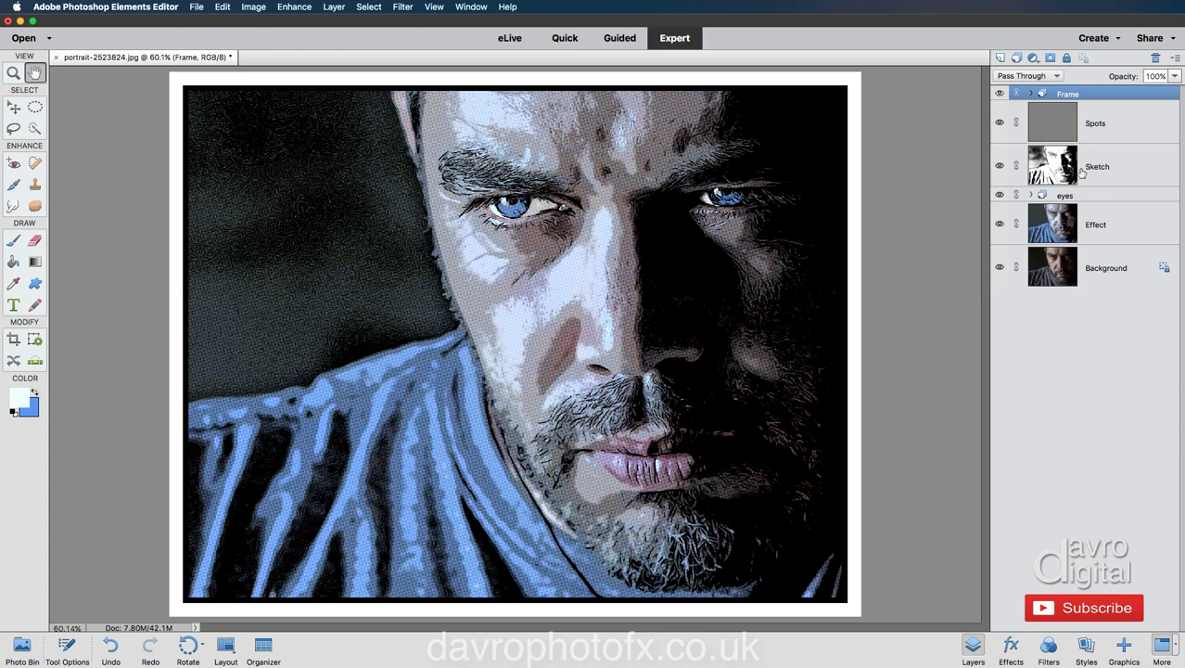
pyautogui.click(1082, 173)
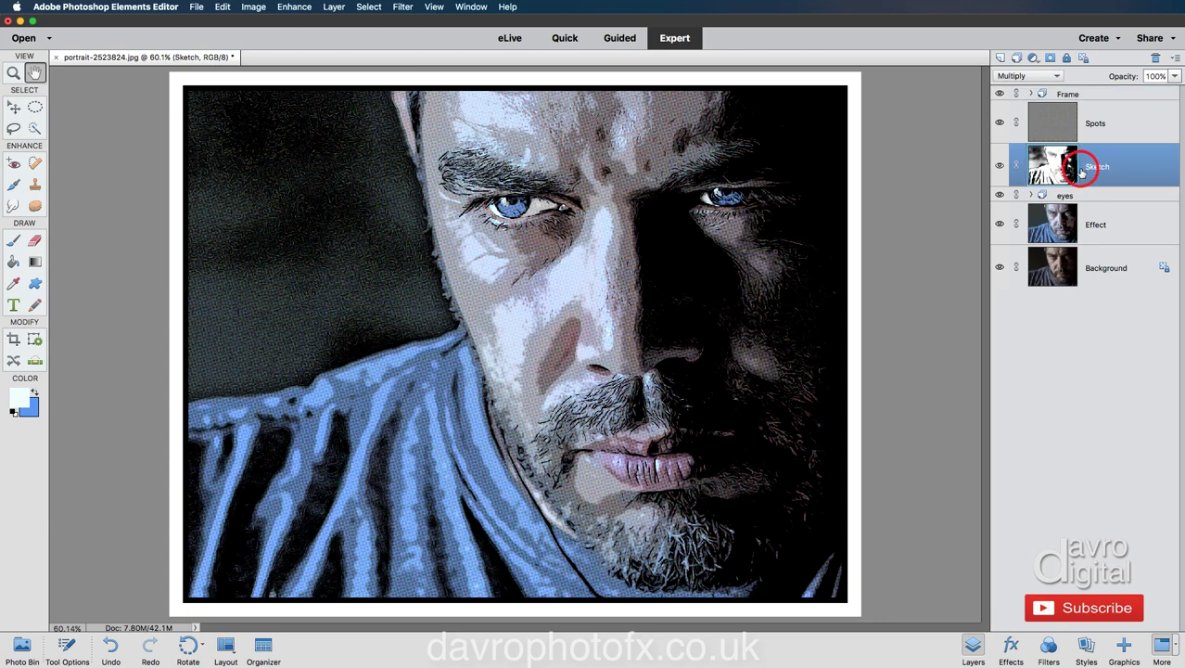
# Try Multiply and then Overlay blending on the Sketch layer at reduced opacity.
pyautogui.click(1031, 79)
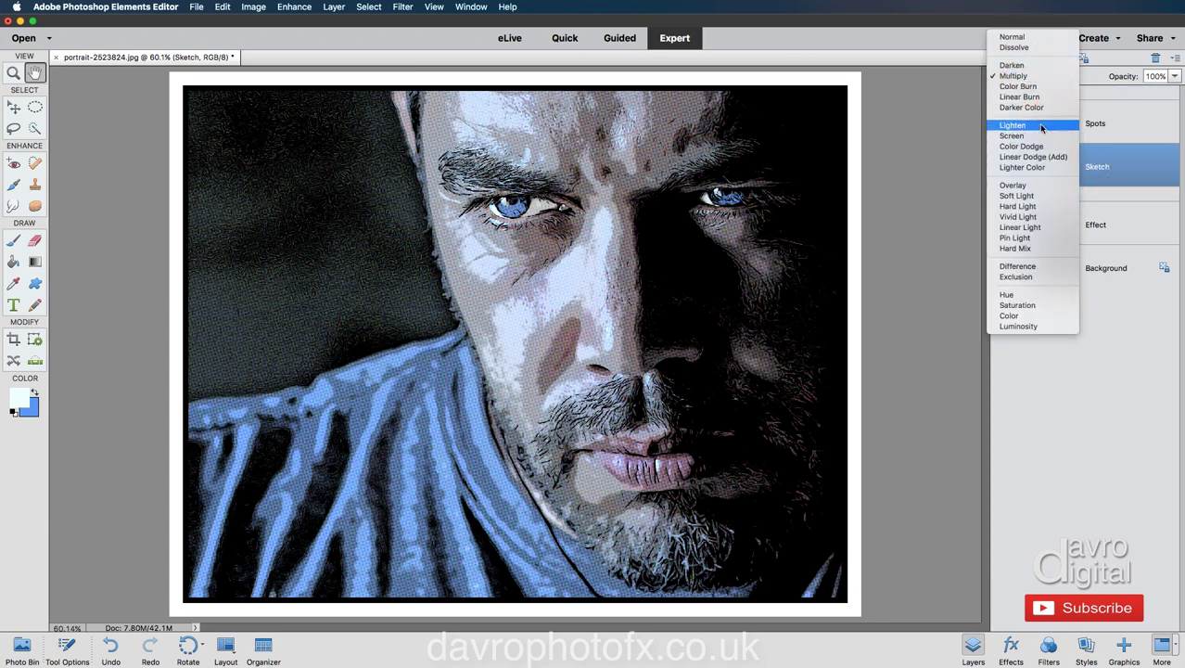
pyautogui.click(1037, 75)
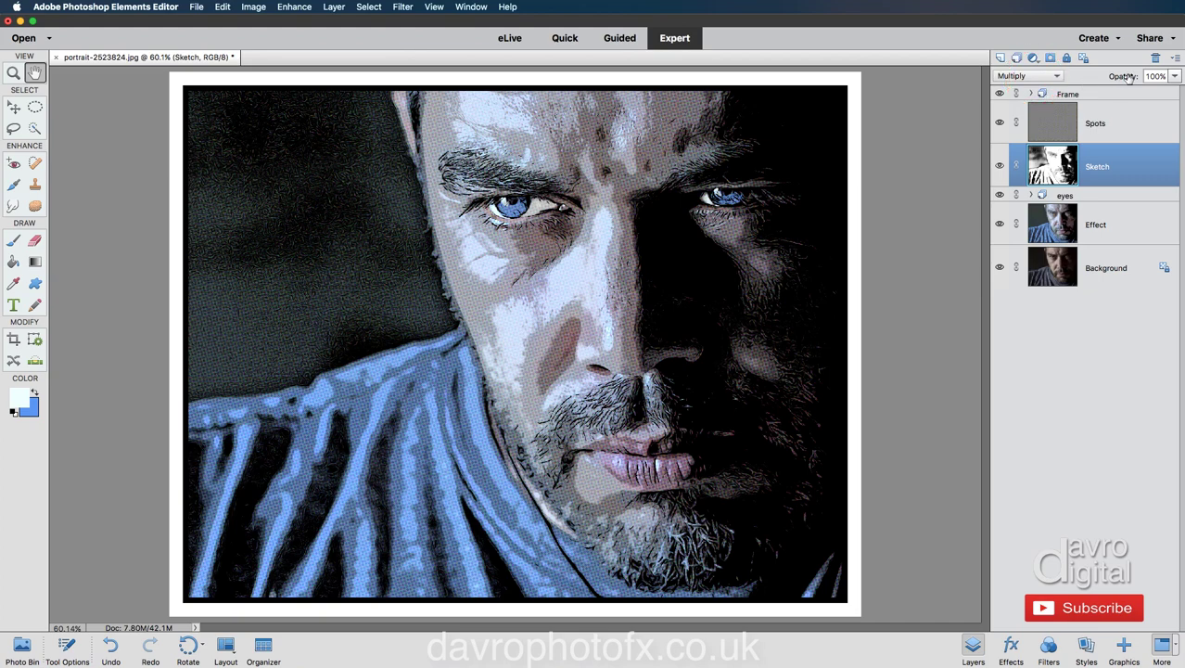
pyautogui.moveTo(1128, 78); pyautogui.dragTo(1105, 78)
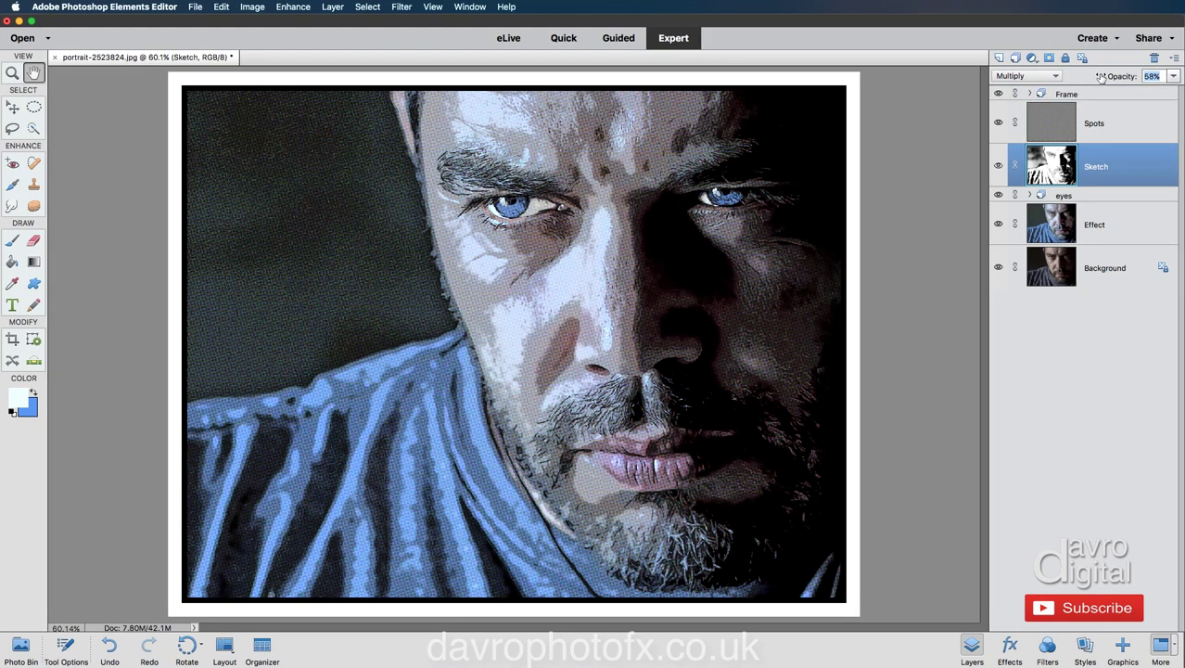
pyautogui.moveTo(1095, 78); pyautogui.dragTo(1101, 77)
pyautogui.click(1046, 76)
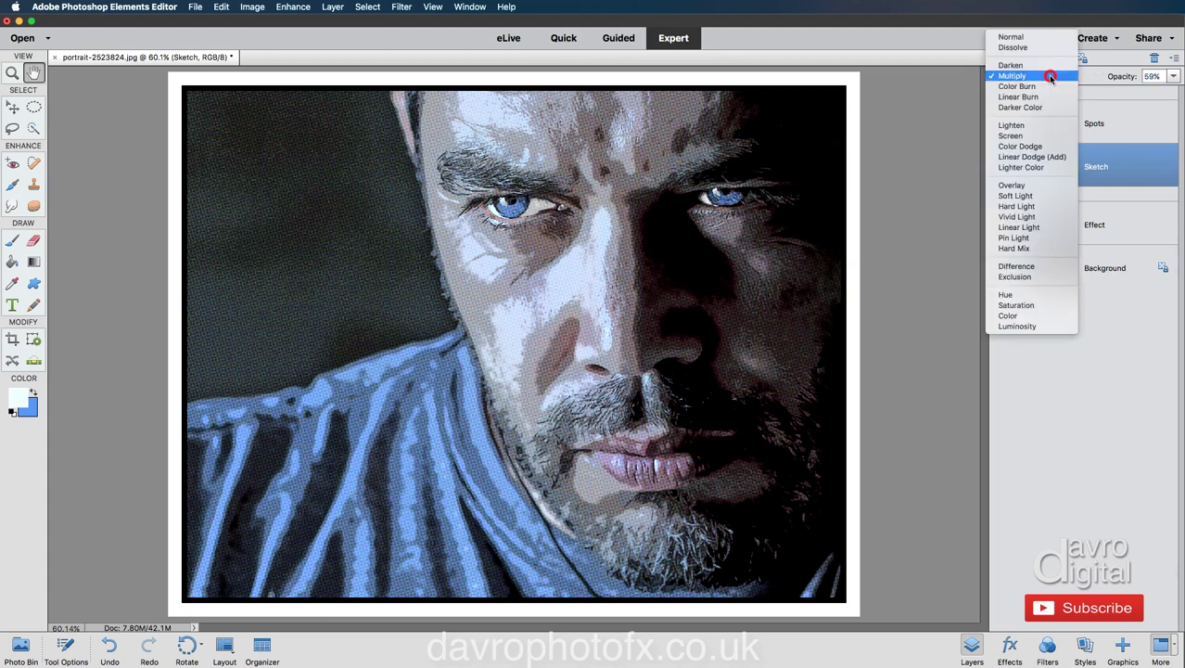
pyautogui.click(1025, 185)
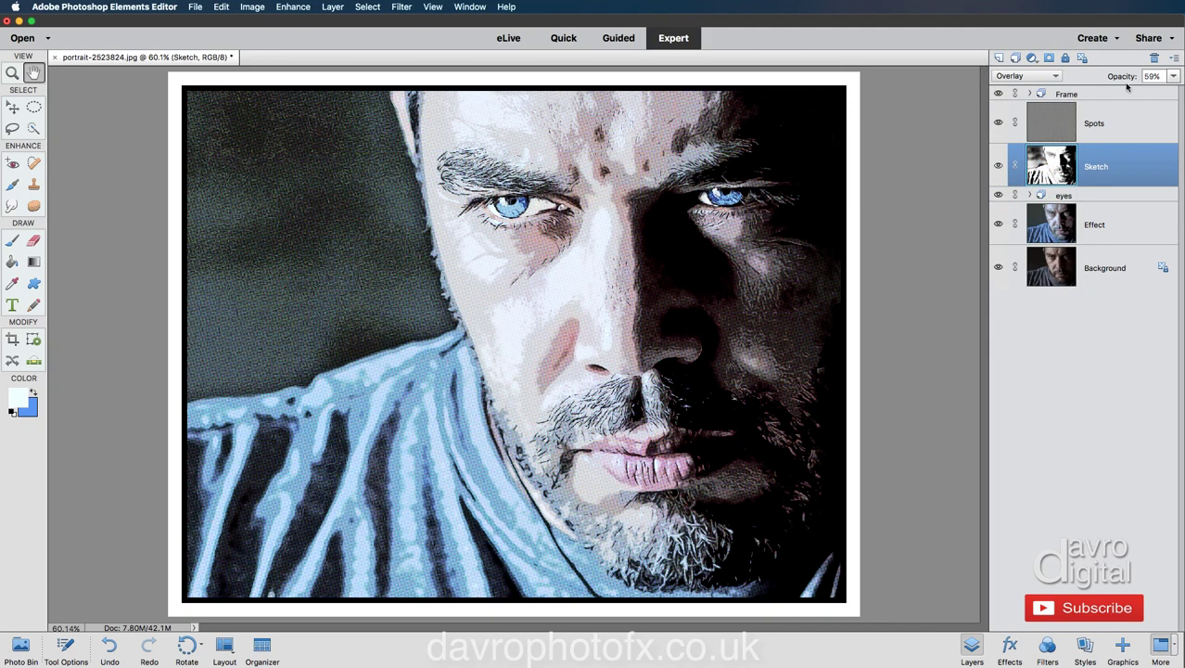
pyautogui.moveTo(1129, 76); pyautogui.dragTo(1114, 78)
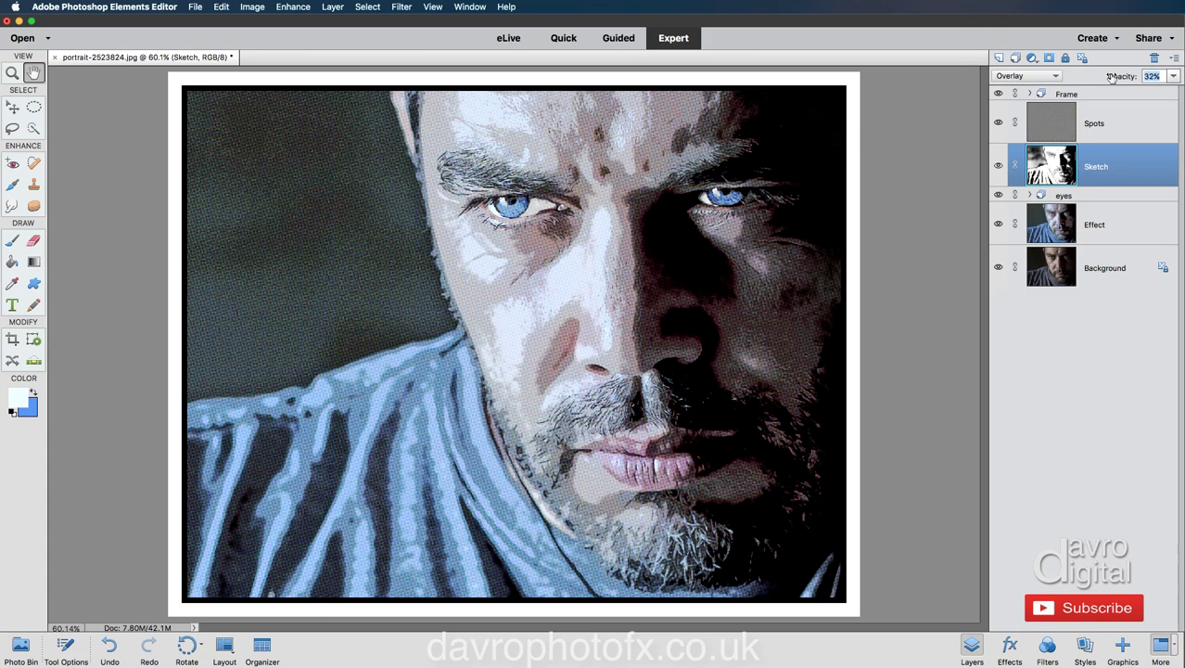
# Test Soft Light at 62%, then settle the Sketch layer on Multiply at about 56%.
pyautogui.click(1037, 79)
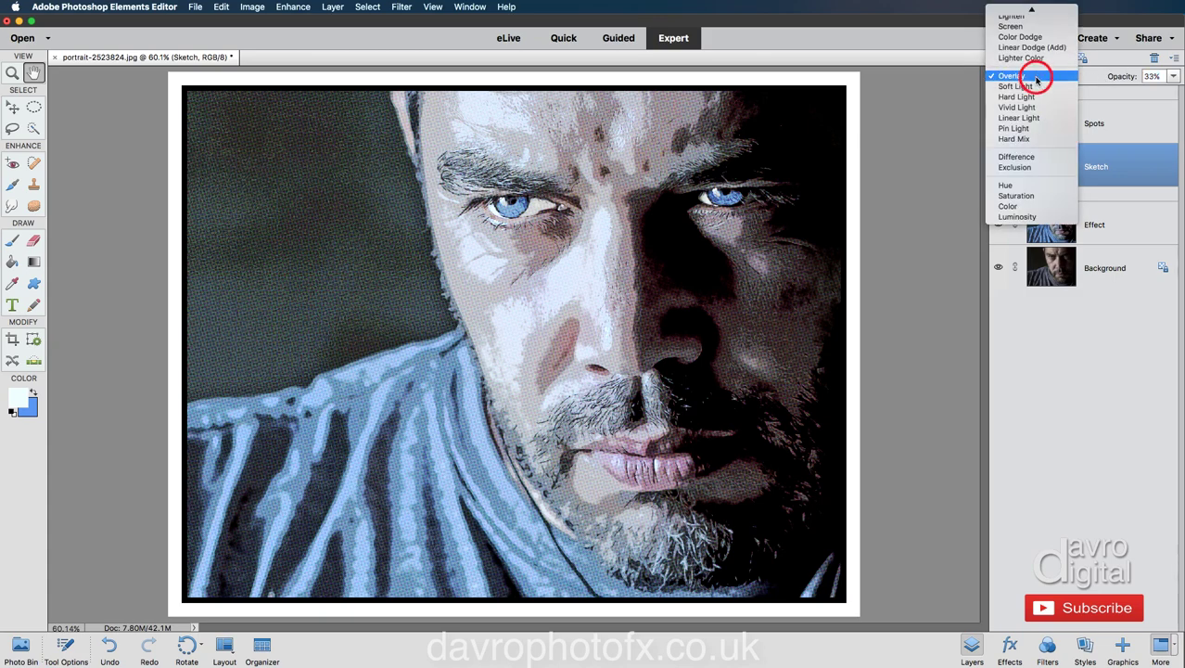
pyautogui.click(1034, 86)
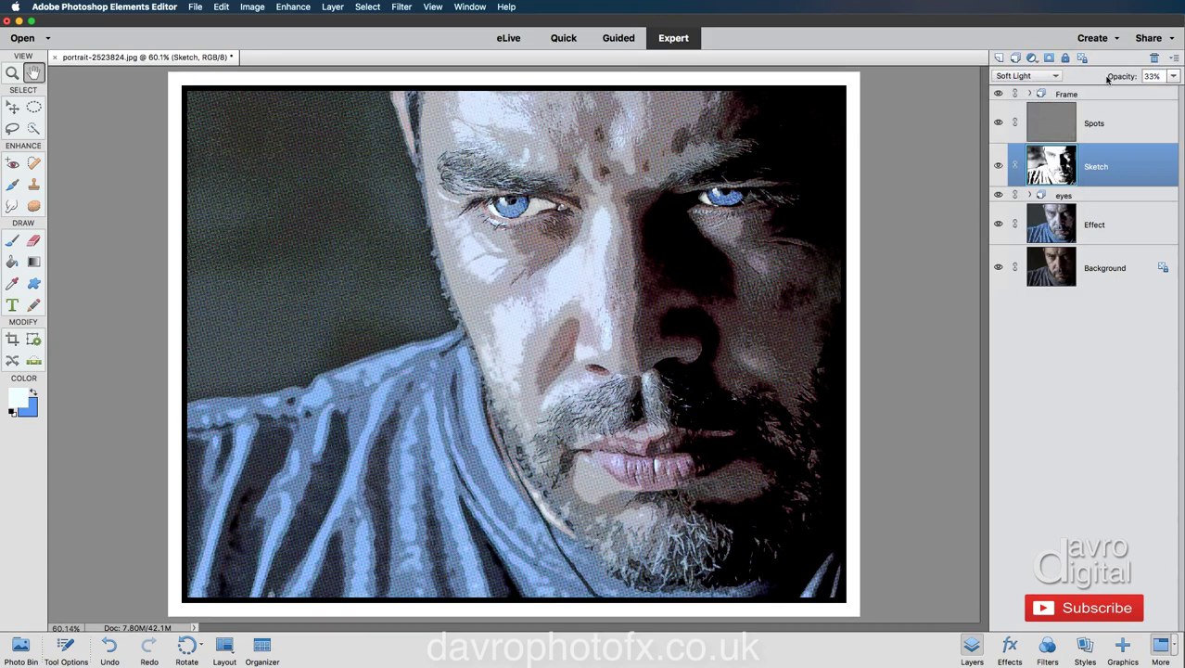
pyautogui.moveTo(1116, 76); pyautogui.dragTo(1136, 78)
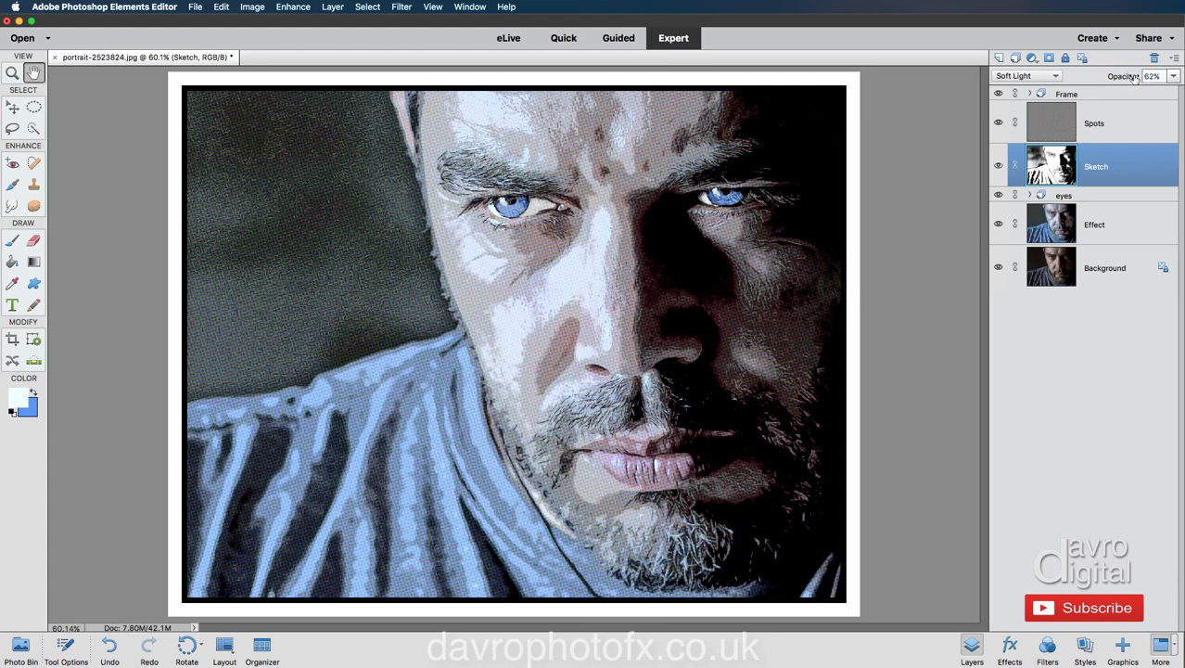
pyautogui.click(1040, 78)
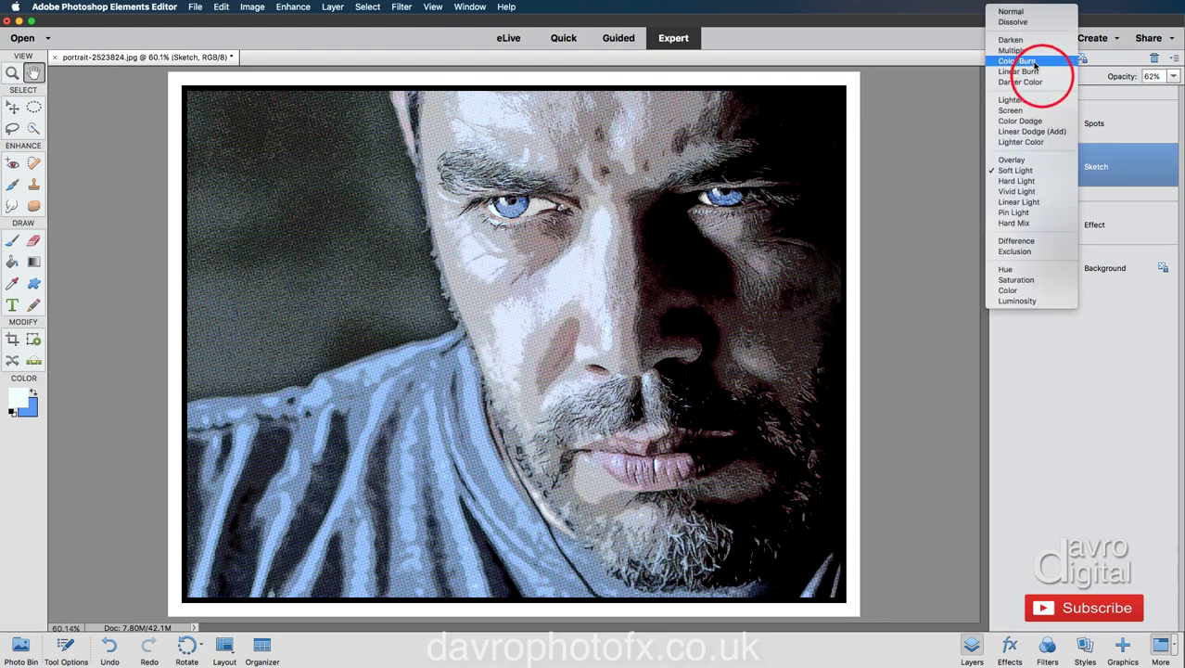
pyautogui.click(1024, 51)
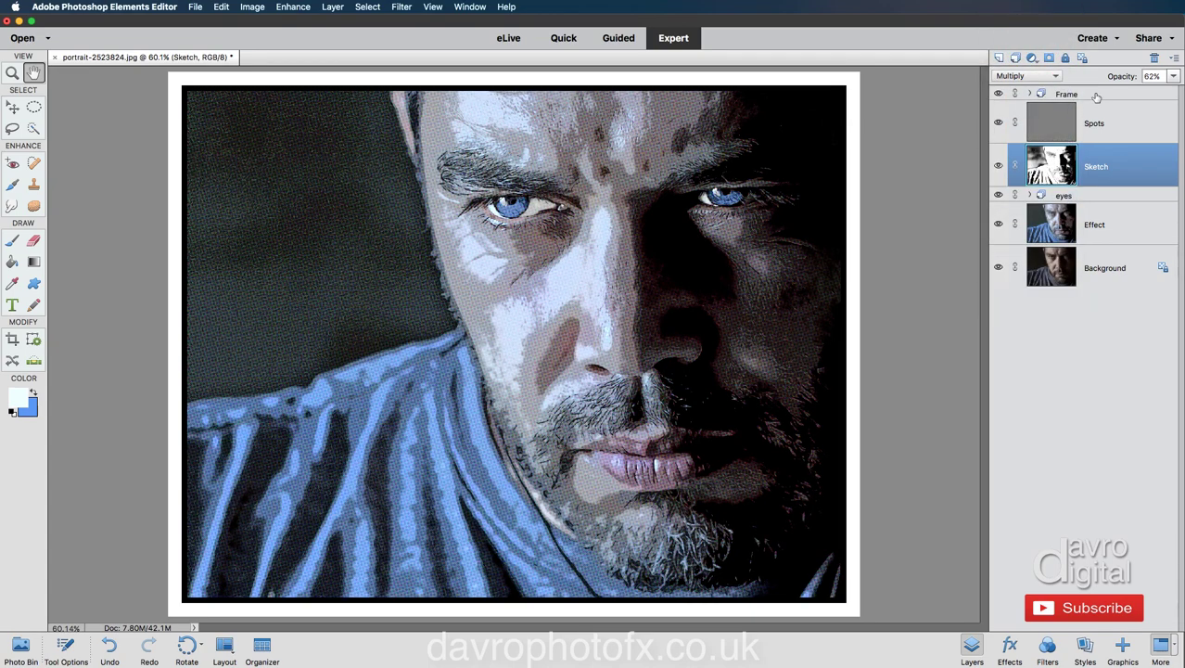
pyautogui.moveTo(1125, 79); pyautogui.dragTo(1119, 77)
pyautogui.click(1029, 194)
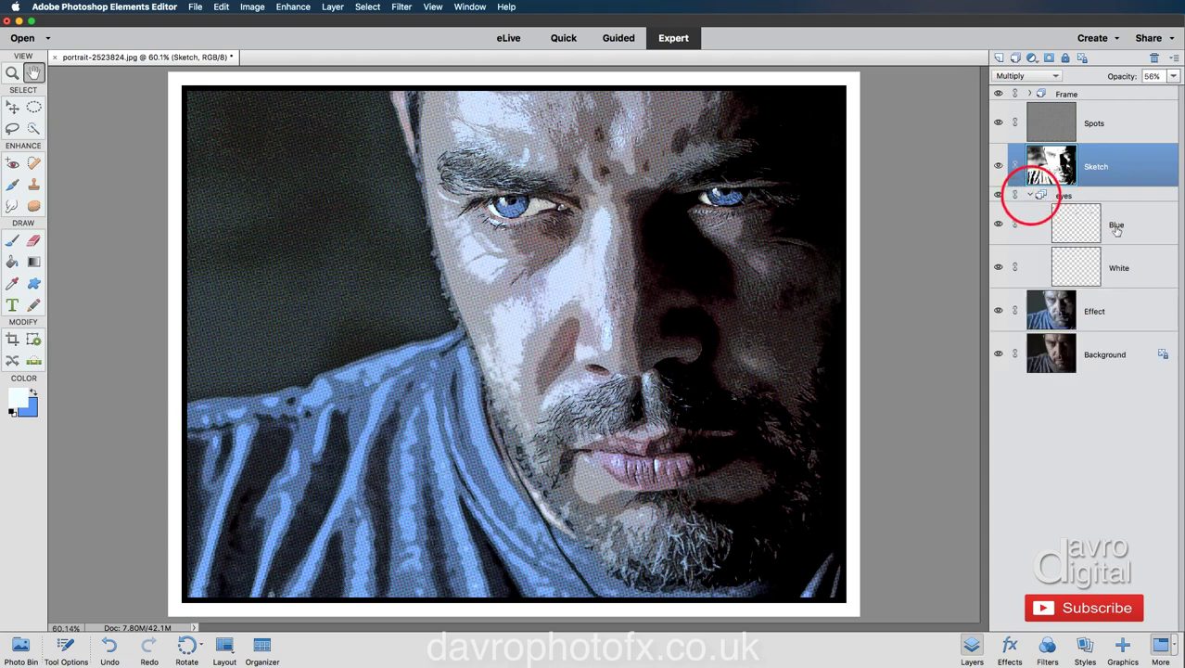
# Lower the Blue eye layer's opacity to 60%.
pyautogui.click(1118, 225)
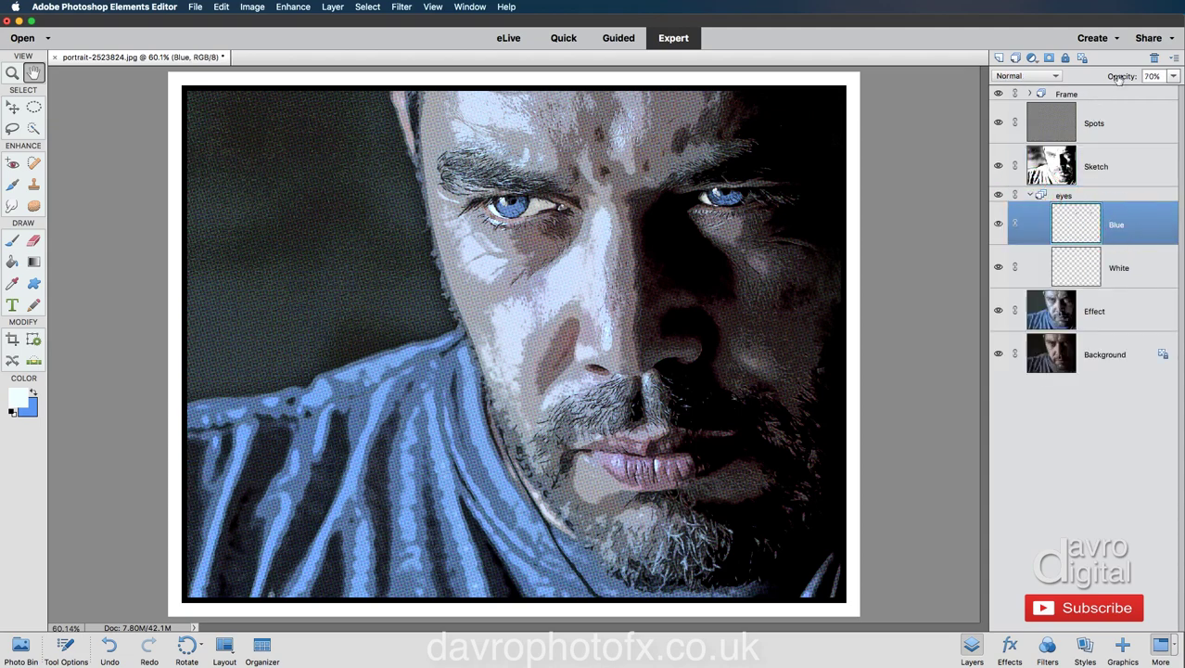
pyautogui.moveTo(1120, 76); pyautogui.dragTo(1109, 78)
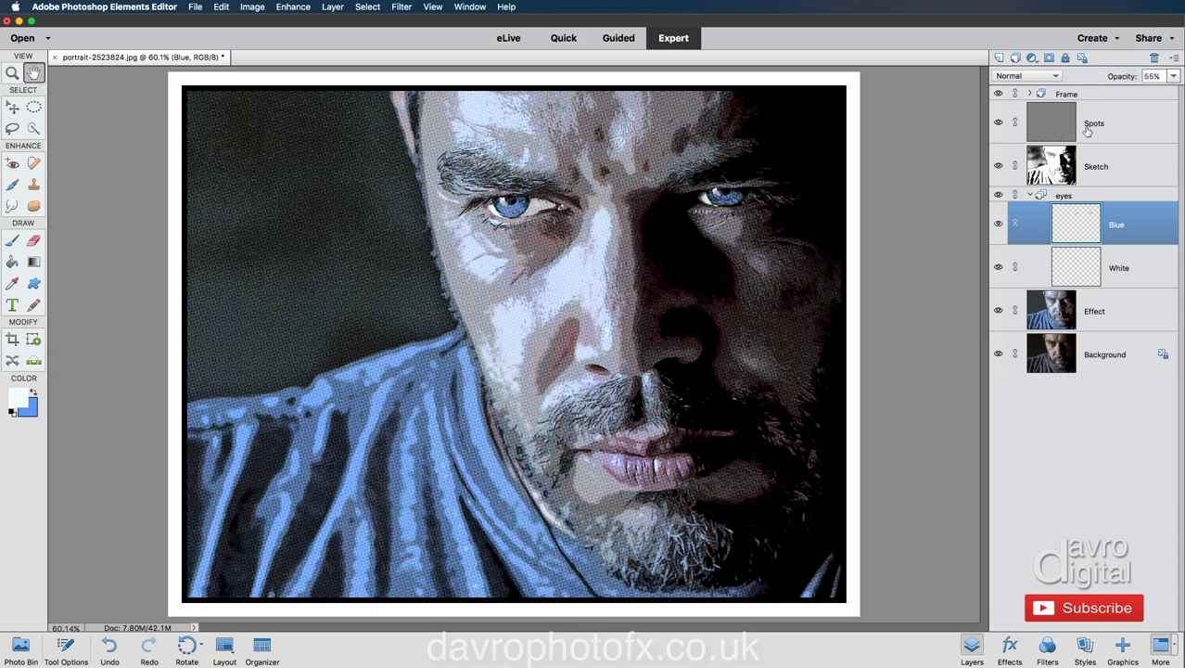
pyautogui.click(1033, 198)
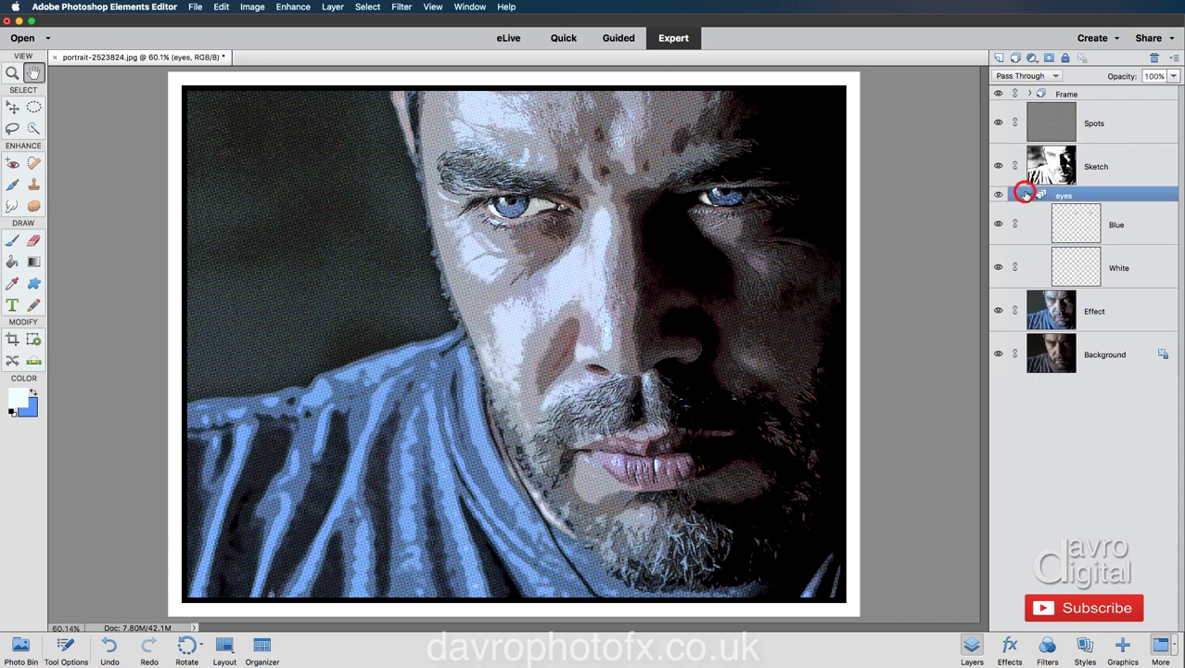
# Make the pasteboard dark gray and hide the eyes, Sketch, Spots and Frame layers.
pyautogui.rightClick(910, 194)
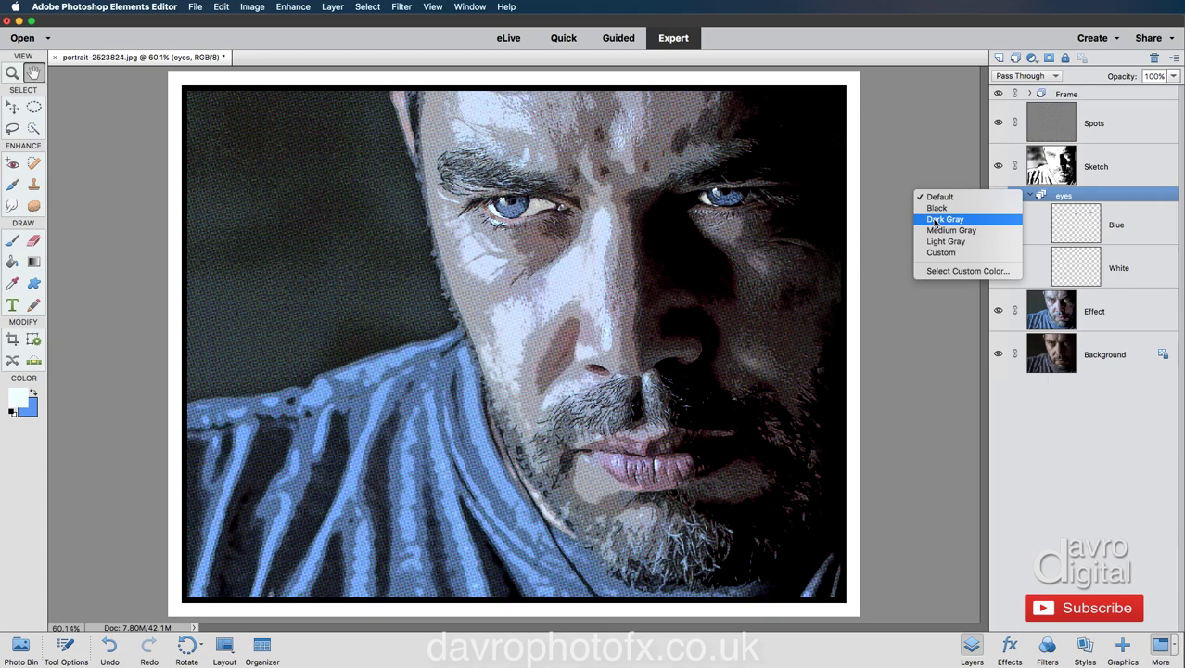
pyautogui.click(935, 220)
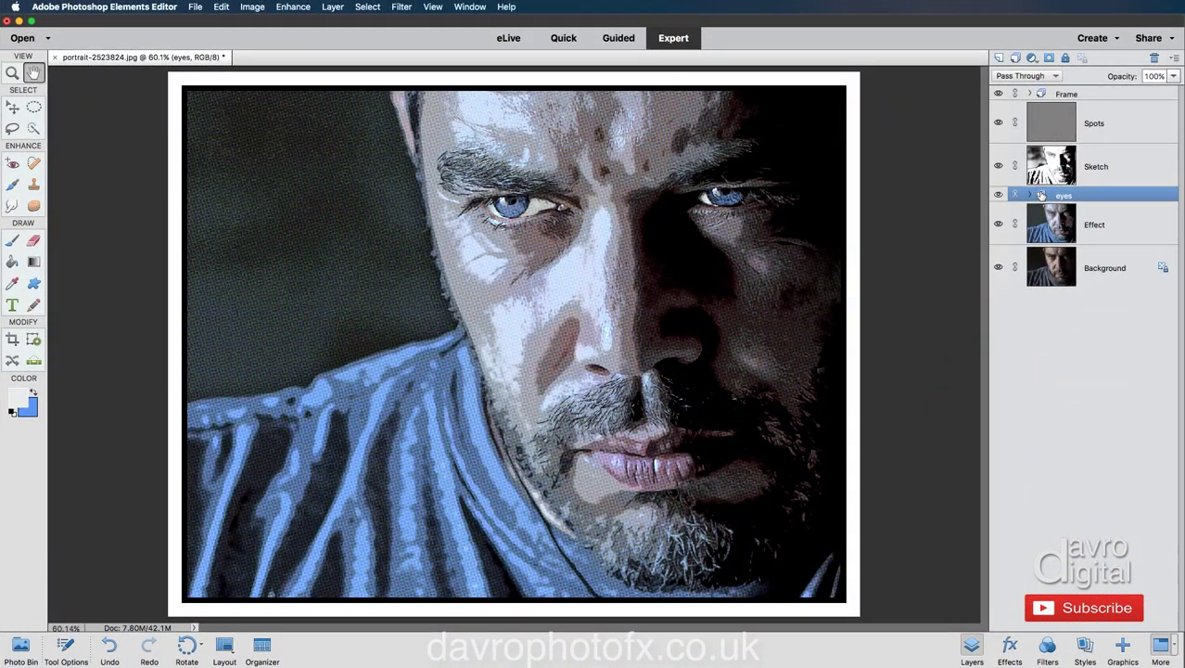
pyautogui.moveTo(999, 194); pyautogui.dragTo(999, 93)
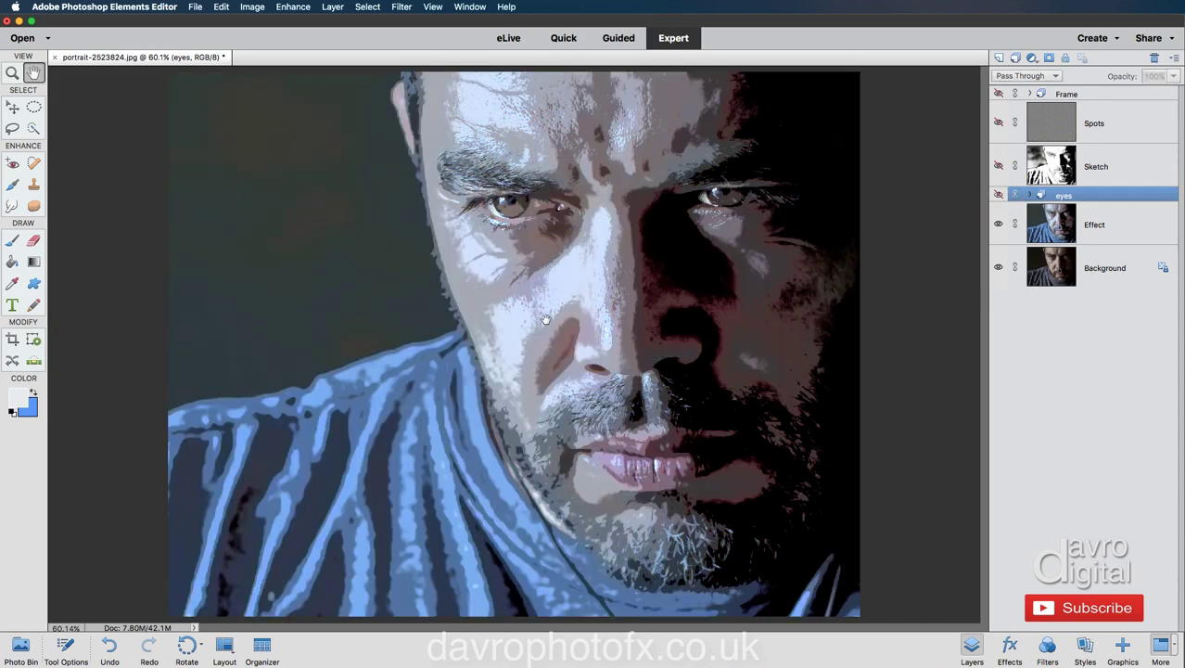
# Add a new layer above Effect and set up the Smudge tool with Sample All Layers.
pyautogui.click(1076, 230)
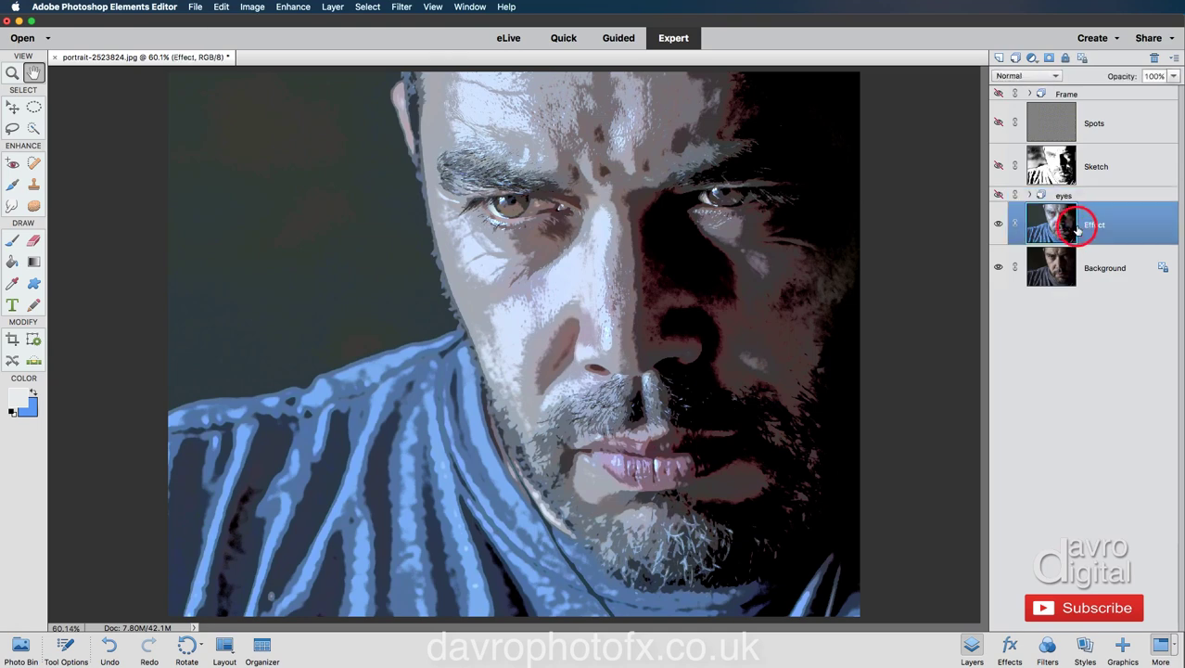
pyautogui.click(999, 58)
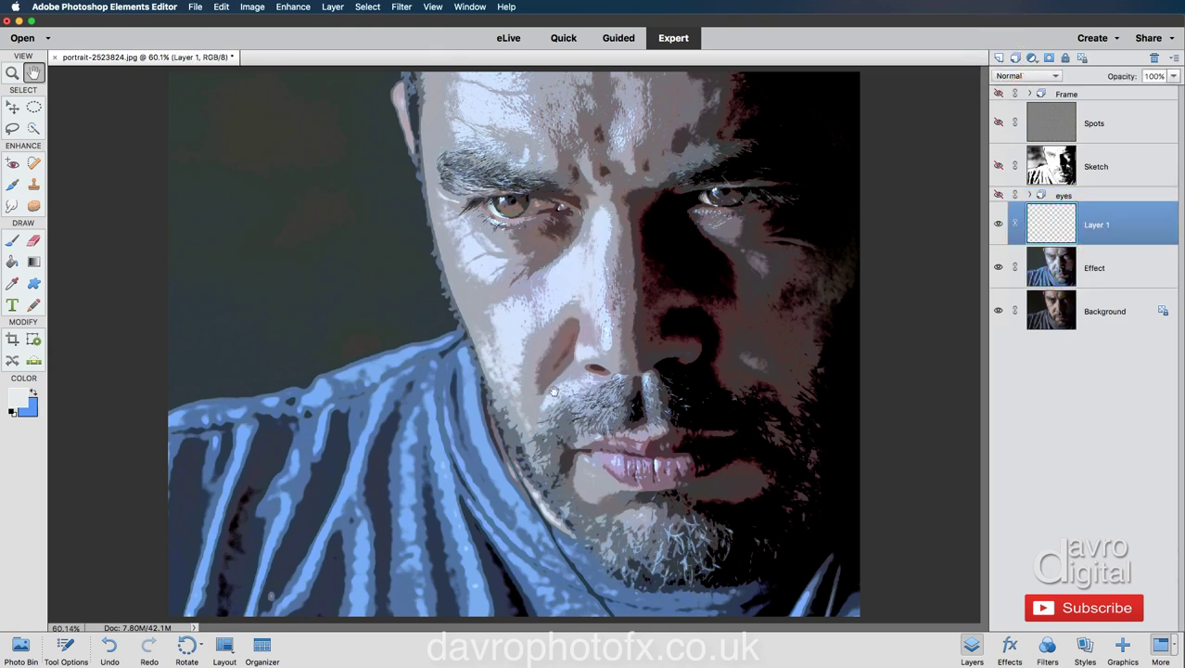
pyautogui.click(11, 207)
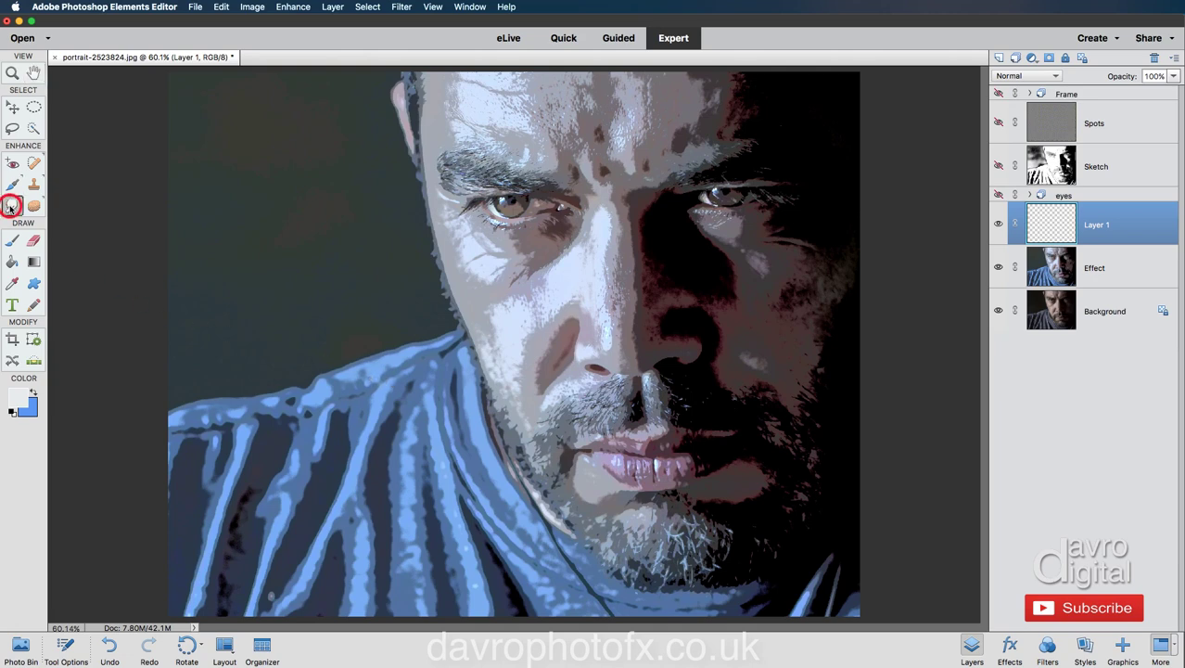
pyautogui.click(63, 649)
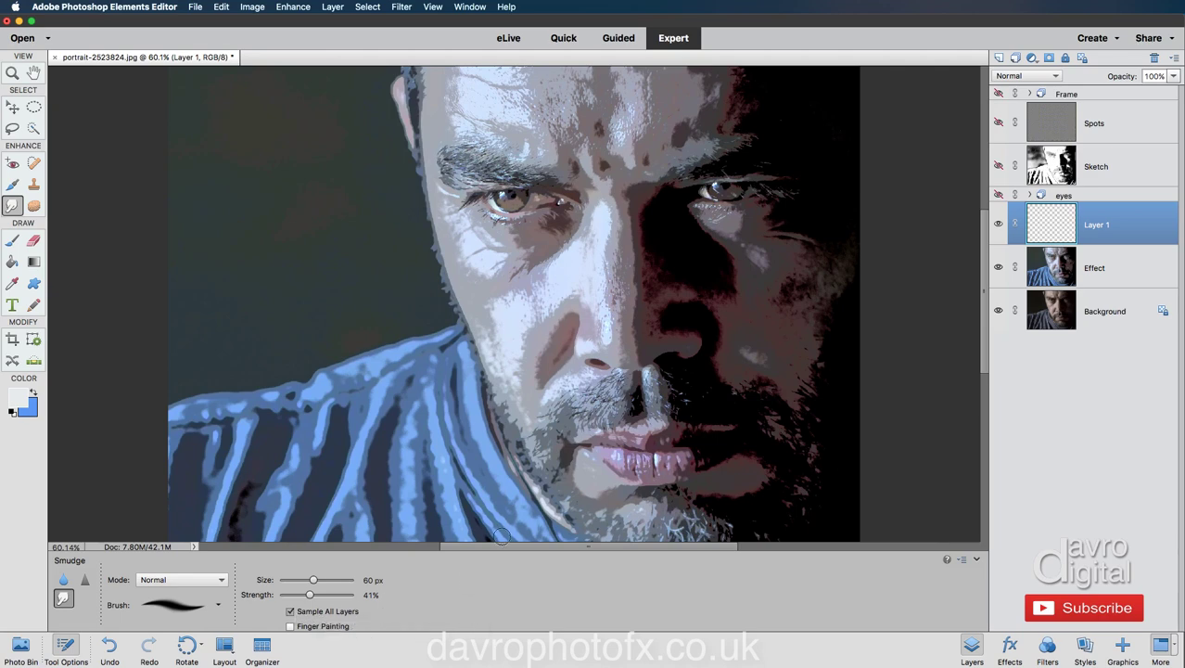
pyautogui.click(978, 560)
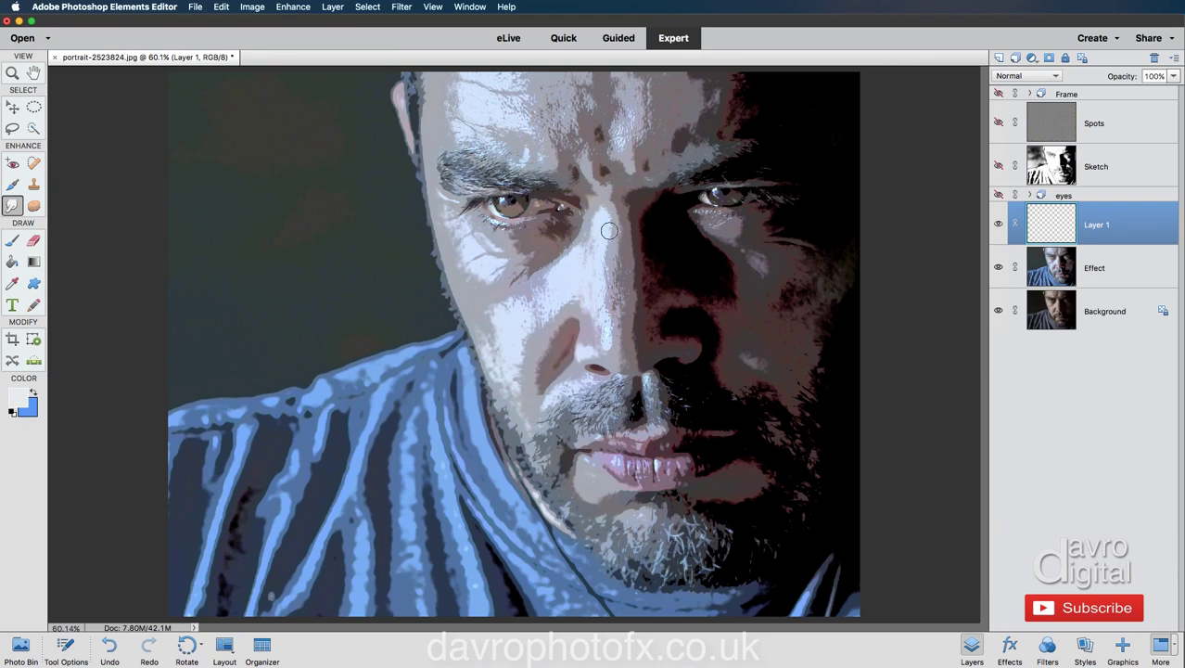
# Smudge the skin between the eyes, on the nose, across the cheek and up to the forehead.
pyautogui.click(605, 215)
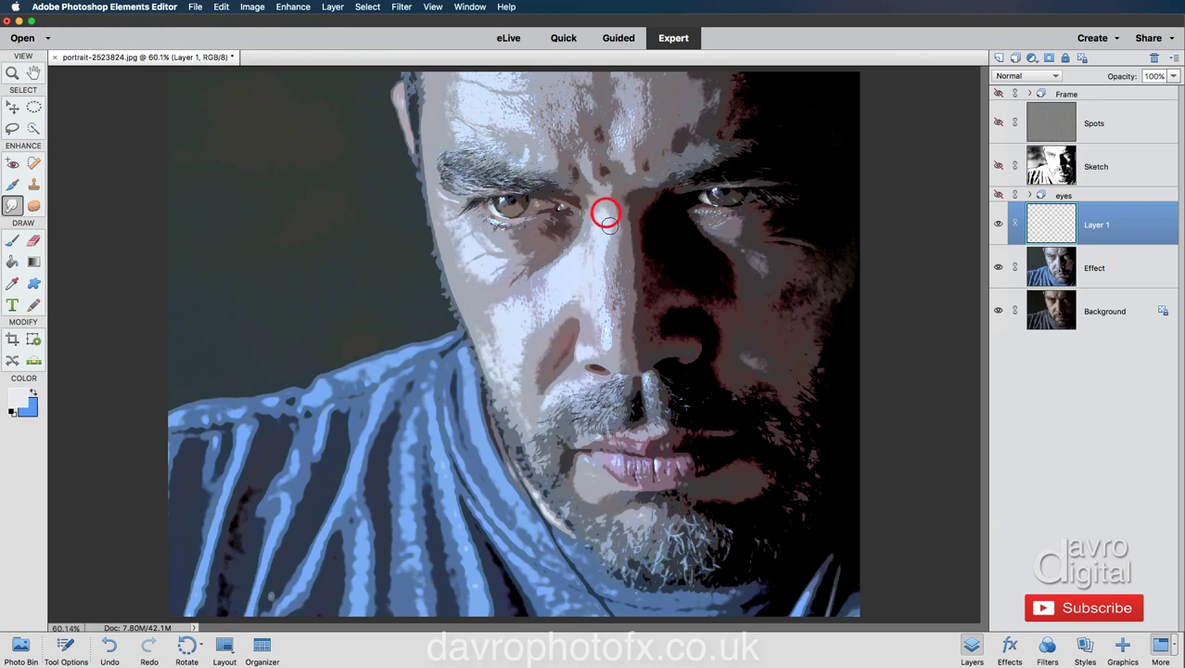
pyautogui.click(617, 291)
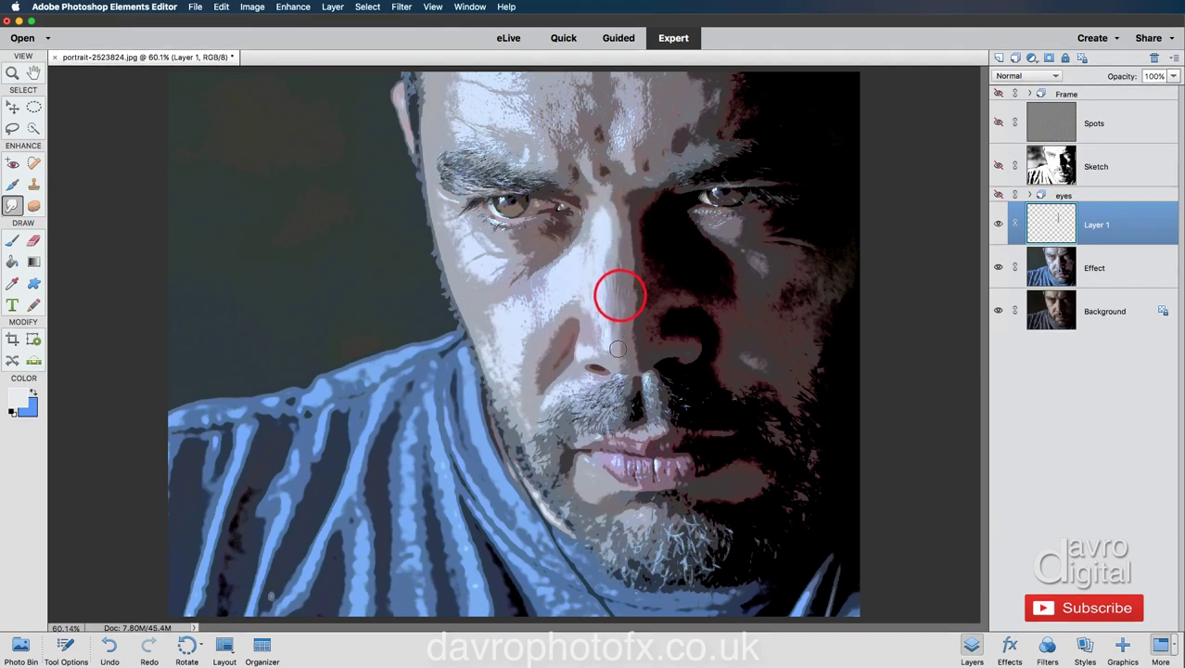
pyautogui.click(594, 321)
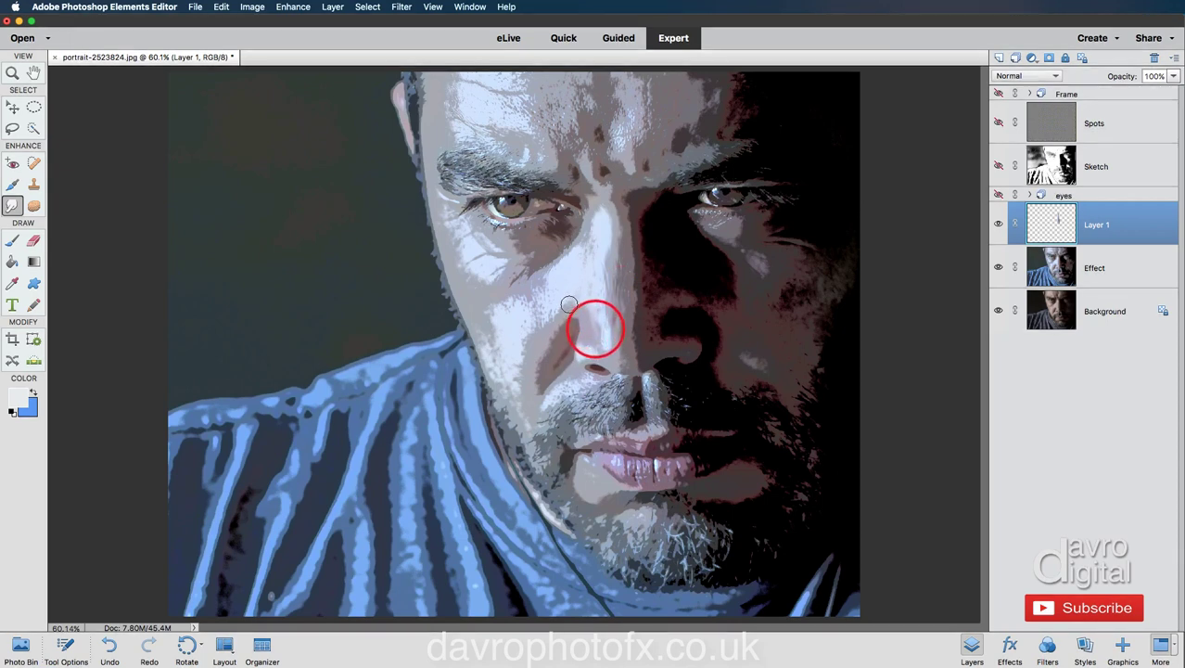
pyautogui.click(540, 311)
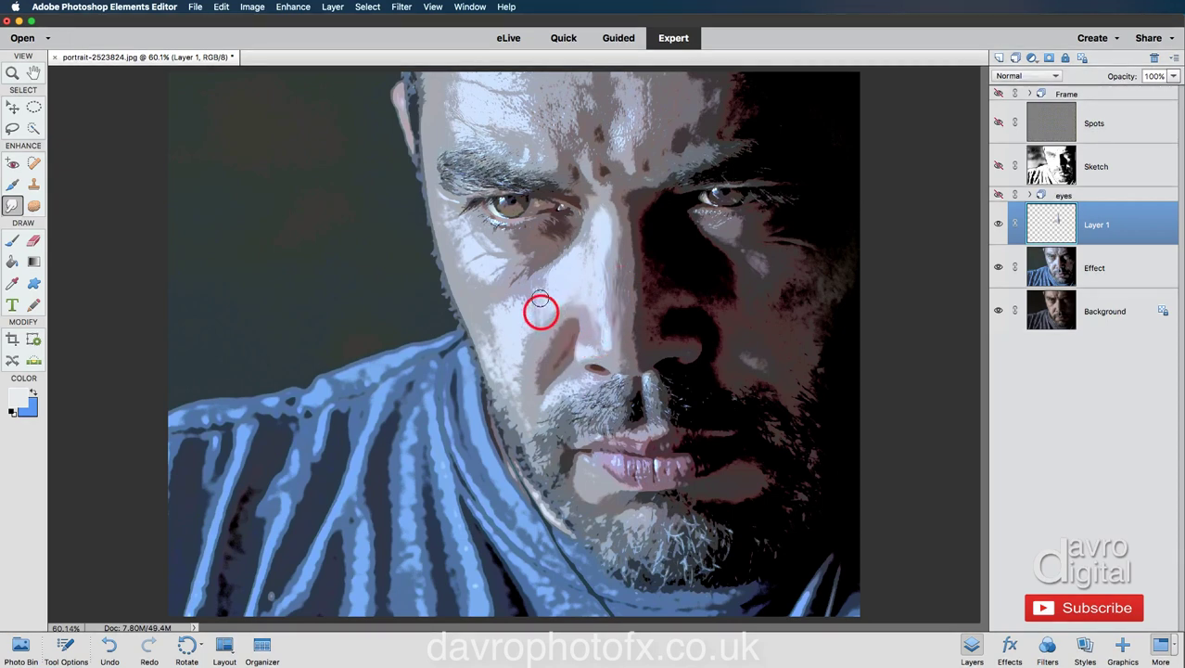
pyautogui.click(525, 297)
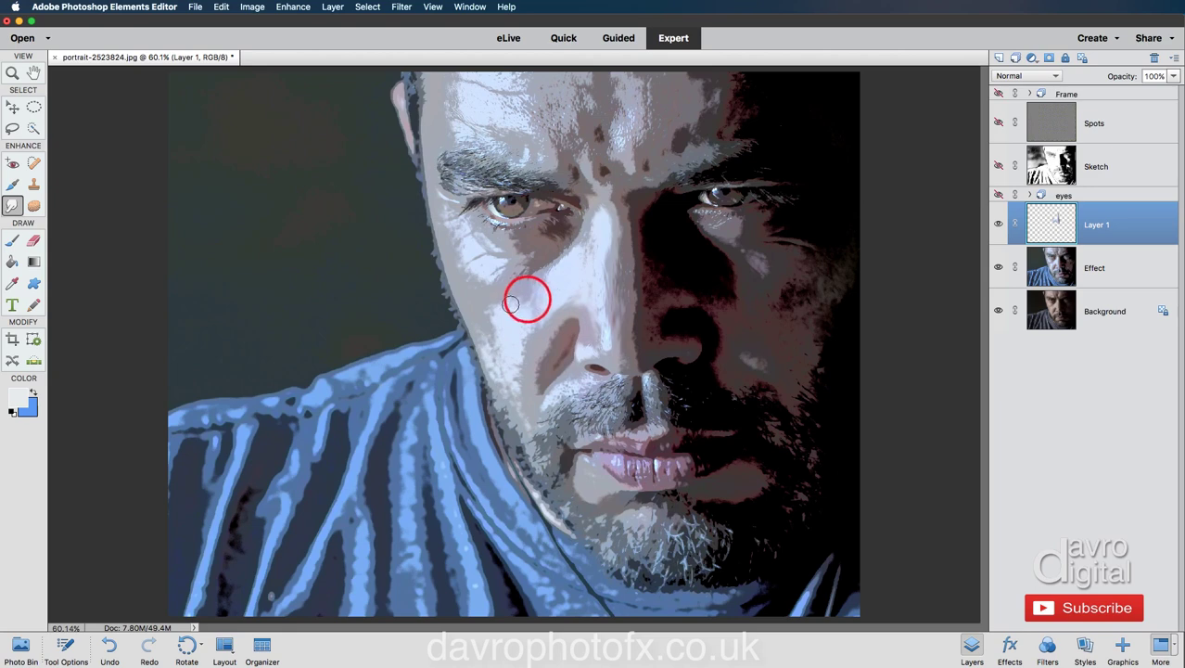
pyautogui.click(493, 332)
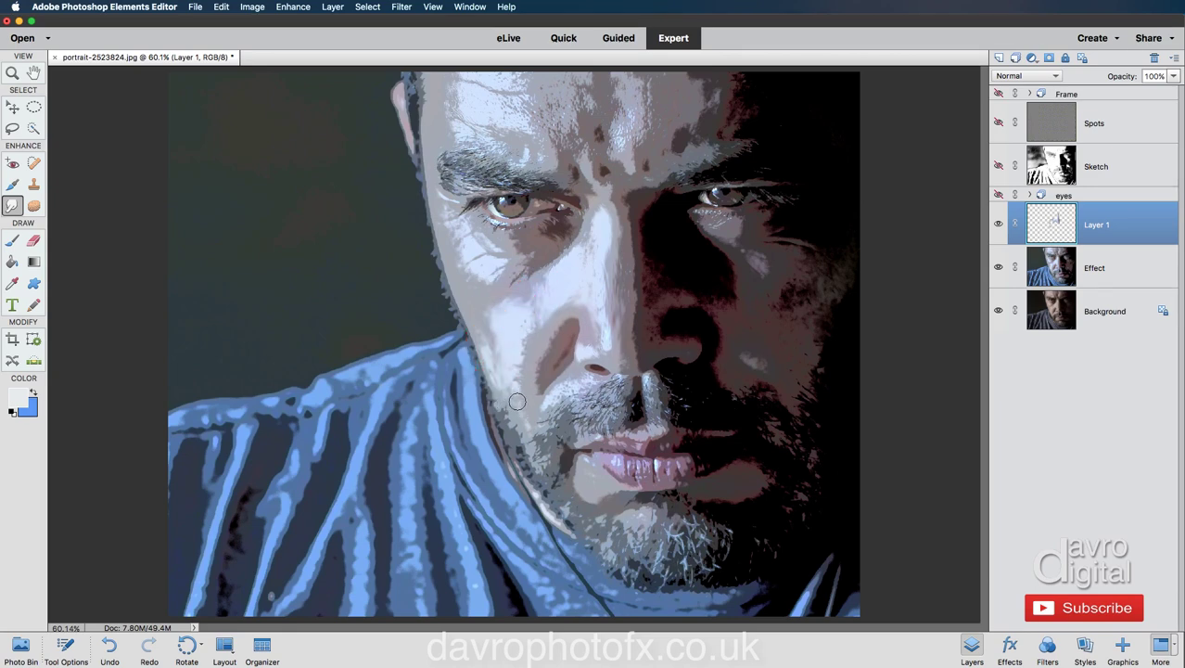
pyautogui.click(552, 355)
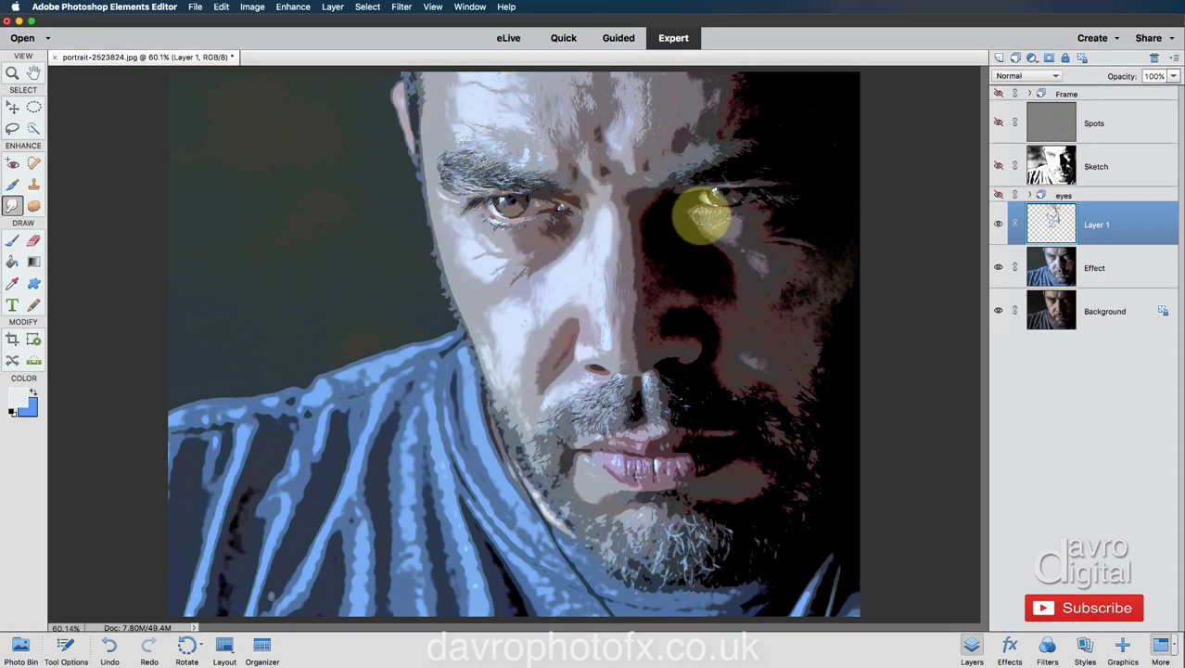
pyautogui.moveTo(562, 234)
pyautogui.mouseDown()
pyautogui.moveTo(635, 127)
pyautogui.moveTo(472, 294)
pyautogui.moveTo(477, 450)
pyautogui.moveTo(428, 416)
pyautogui.mouseUp()
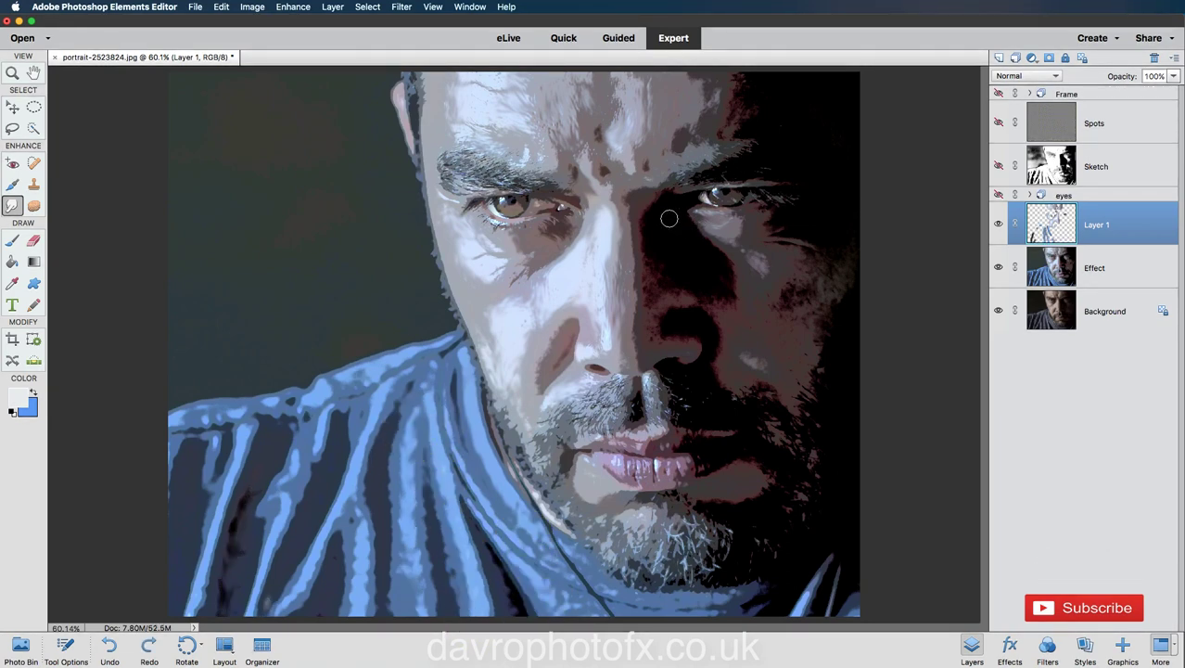
pyautogui.press('b')
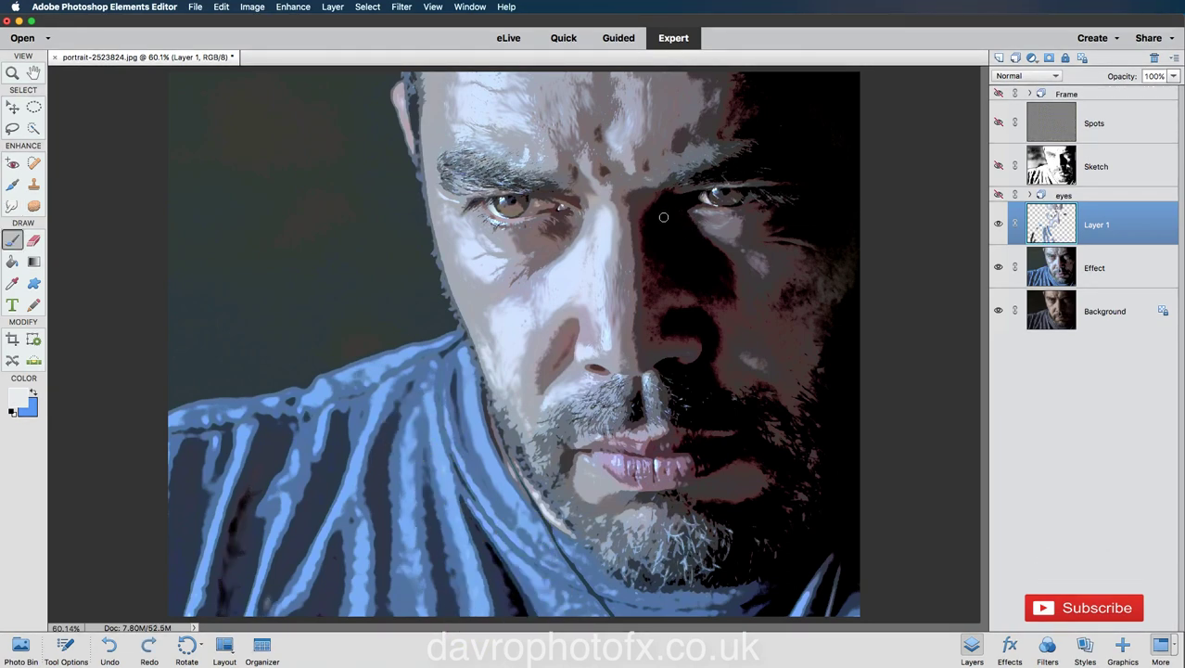
# Sample a mauve-grey forehead tone and paint over blemishes on the forehead and brow.
pyautogui.keyDown('alt'); pyautogui.click(605, 112); pyautogui.keyUp('alt')
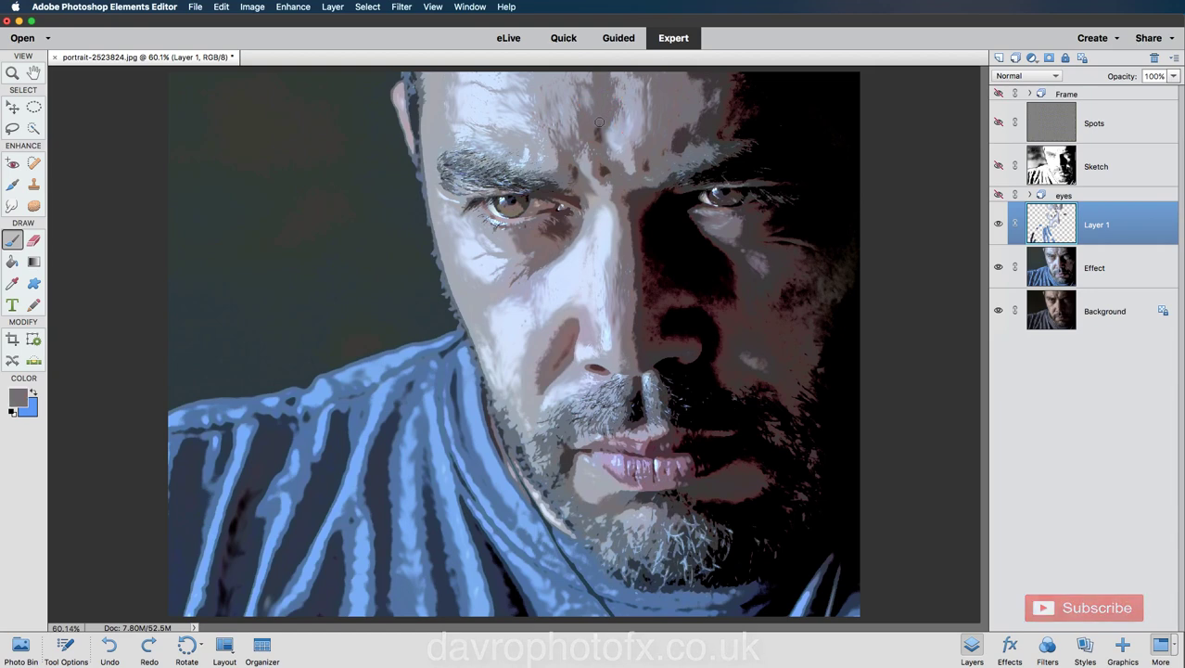
pyautogui.keyDown('alt'); pyautogui.click(599, 122); pyautogui.keyUp('alt')
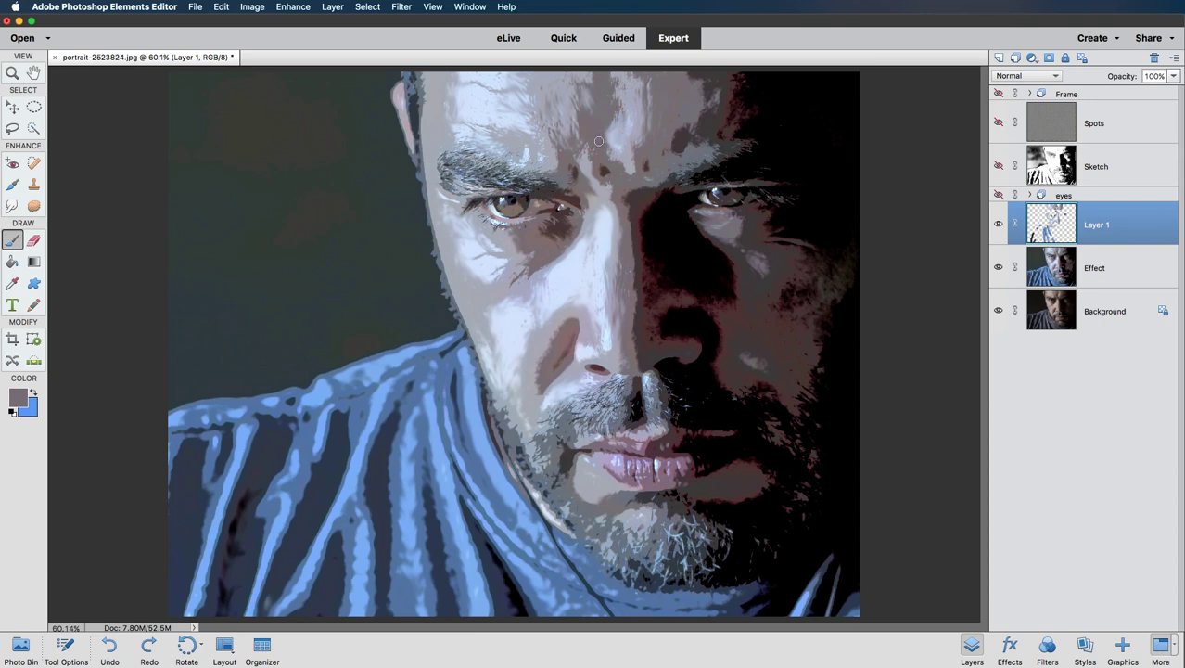
pyautogui.click(602, 168)
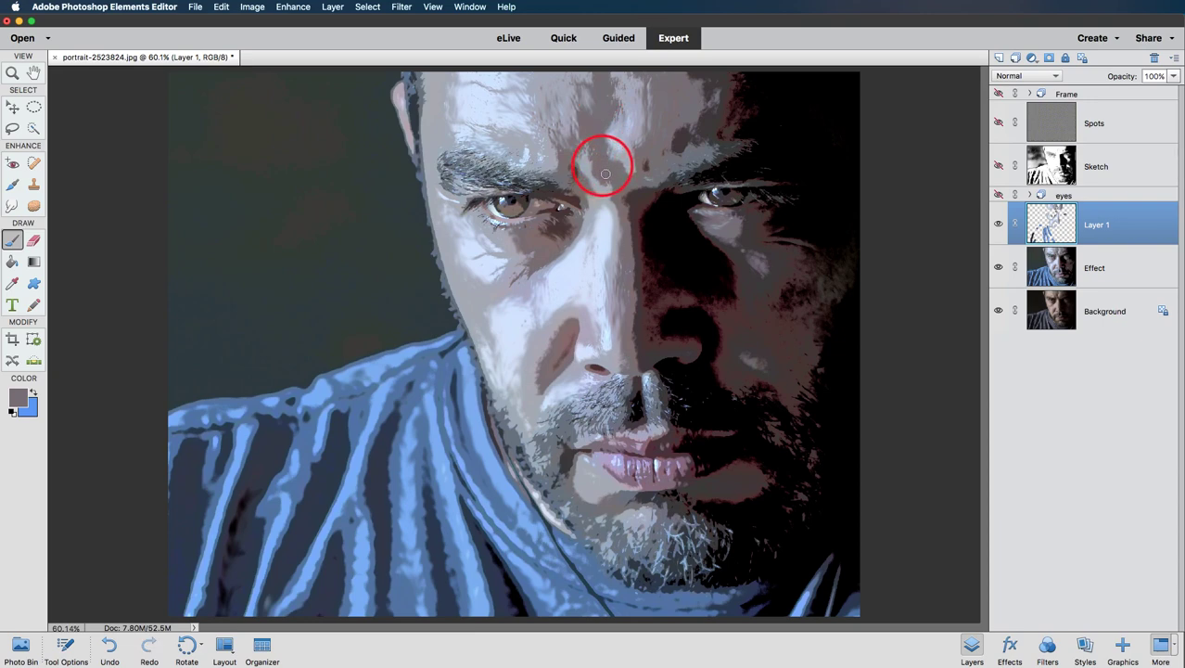
pyautogui.click(645, 165)
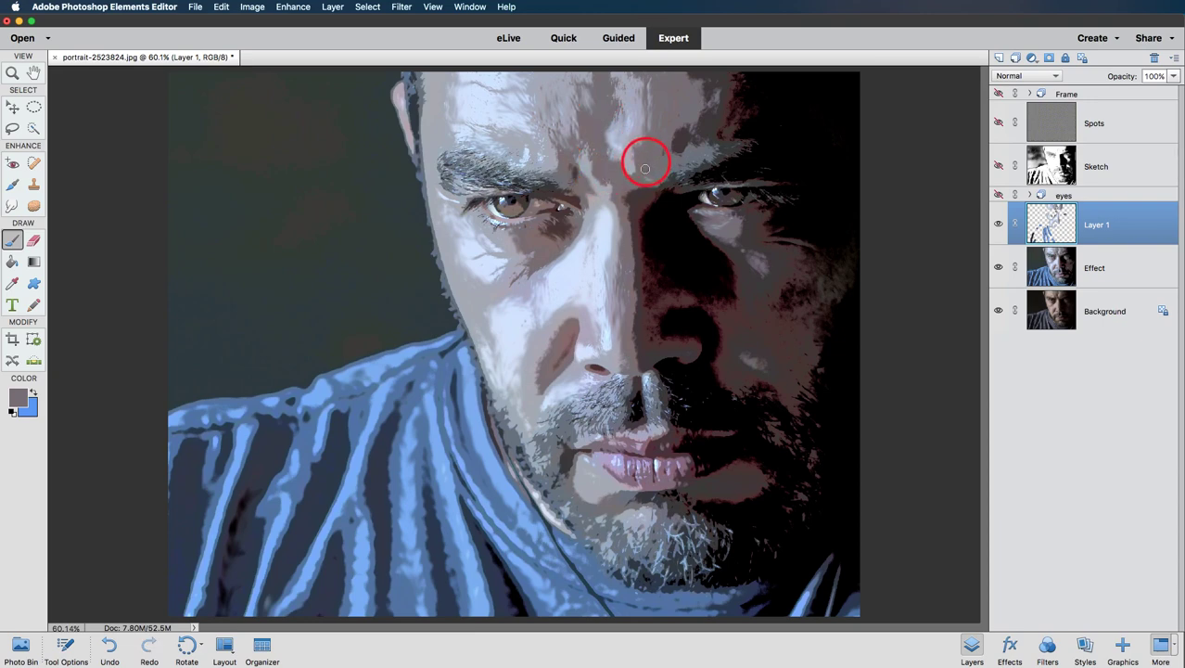
pyautogui.click(567, 165)
pyautogui.click(998, 195)
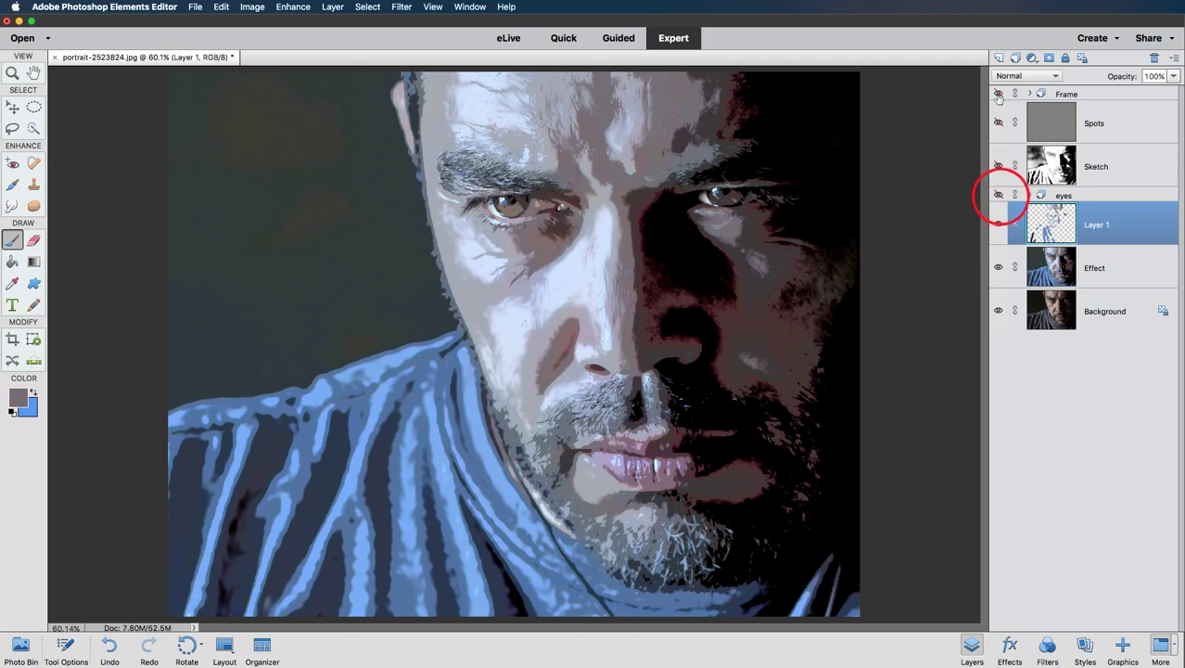
# Toggle the Layer 1 retouching off and back on to compare.
pyautogui.click(998, 225)
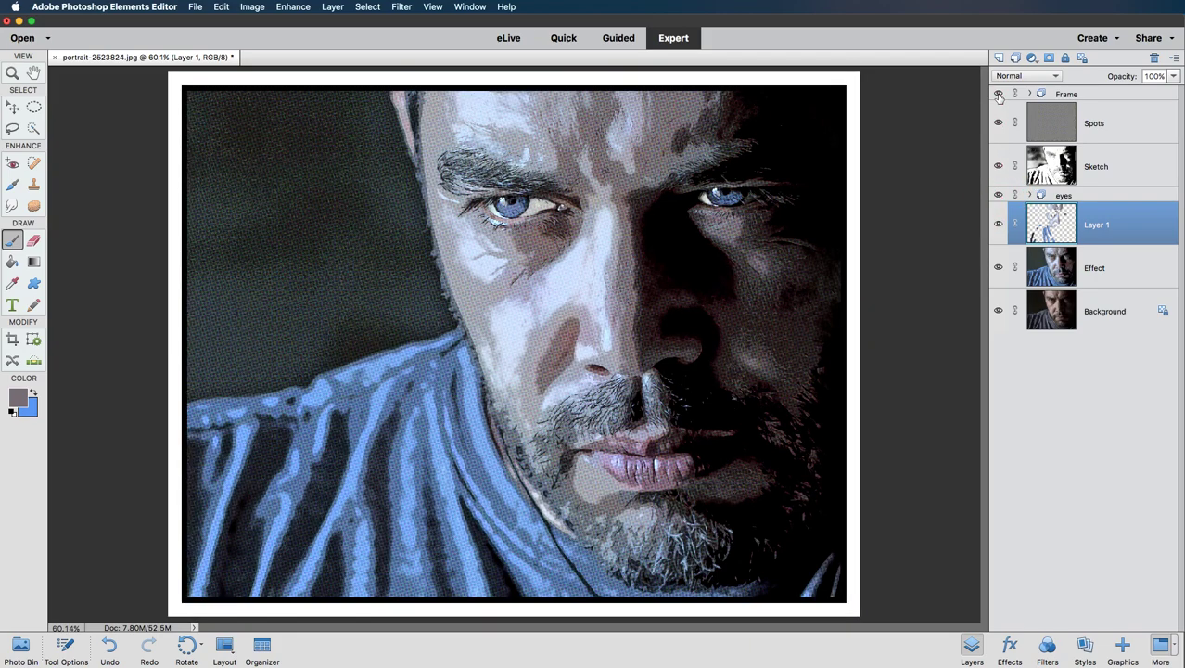
pyautogui.click(999, 225)
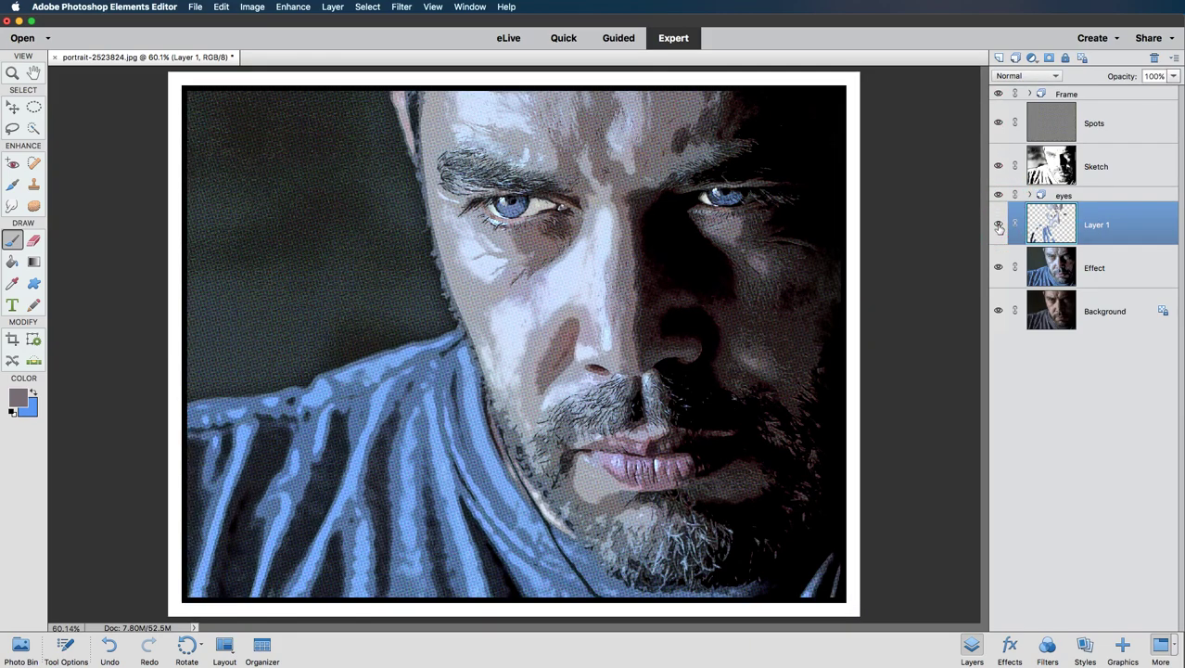